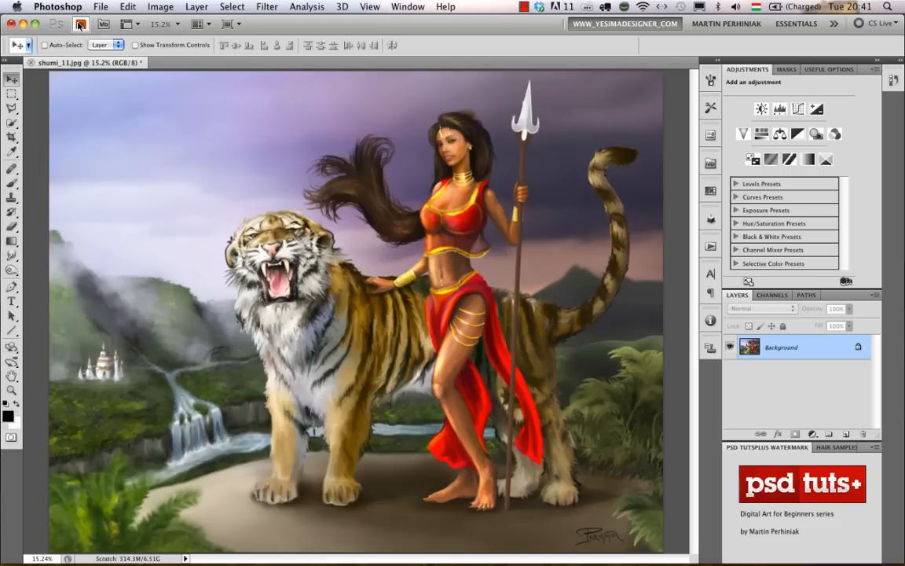
# Switch to Adobe Bridge and view the artwork at full-screen size, going from 09_colouring1.jpg through to 15_repaint.psd
pyautogui.click(79, 26)
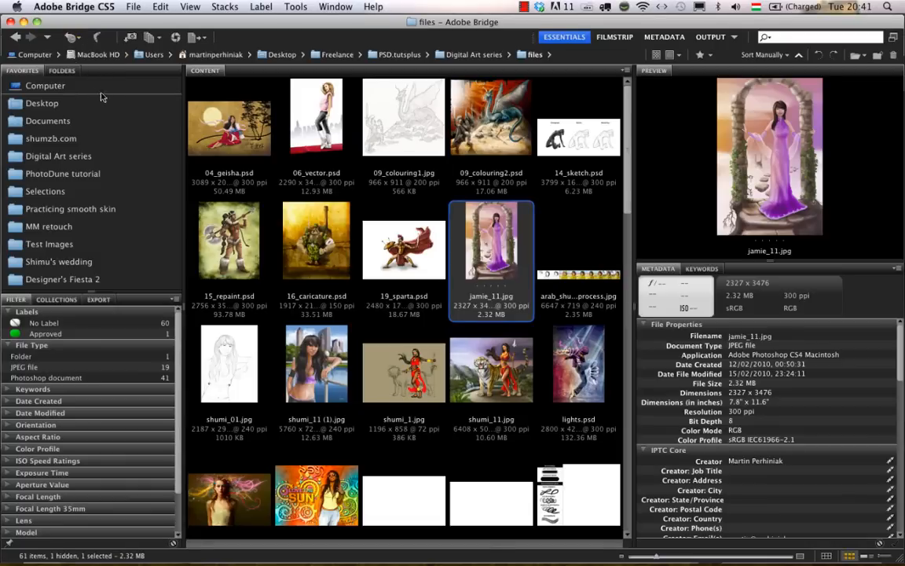
pyautogui.press('super+Tab')
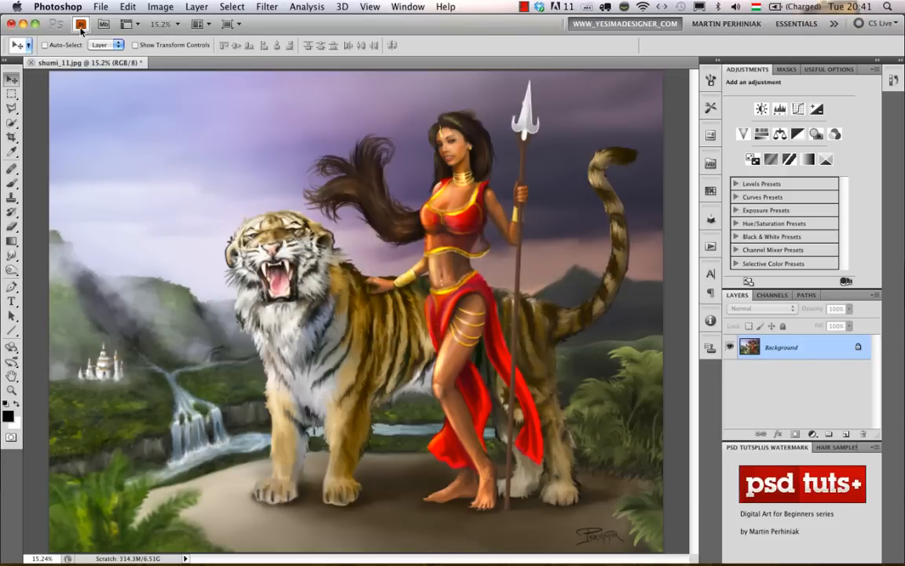
pyautogui.click(81, 24)
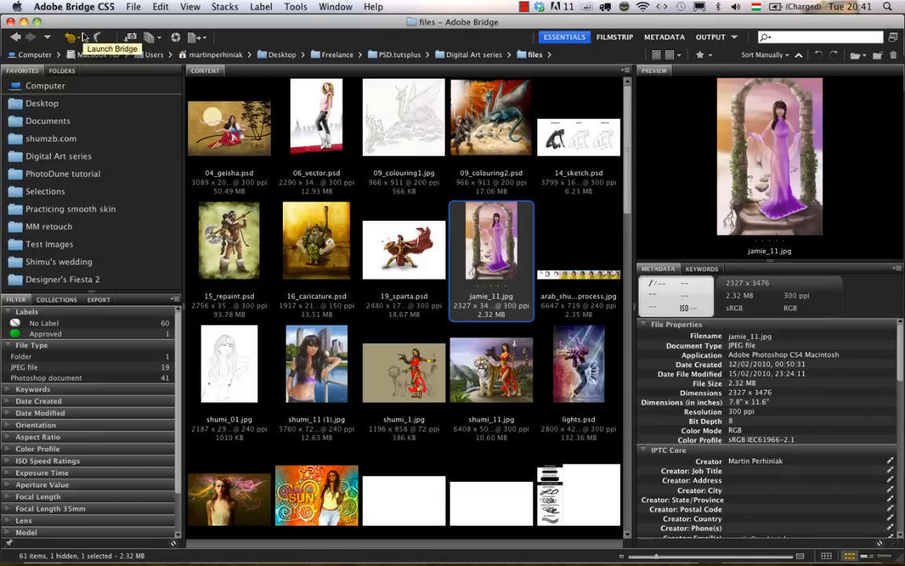
pyautogui.click(396, 119)
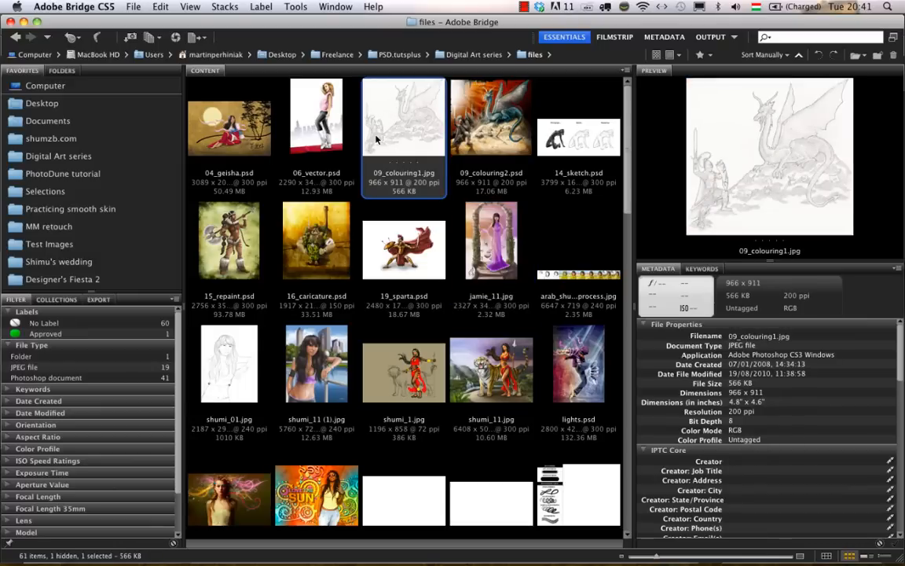
pyautogui.press('space')
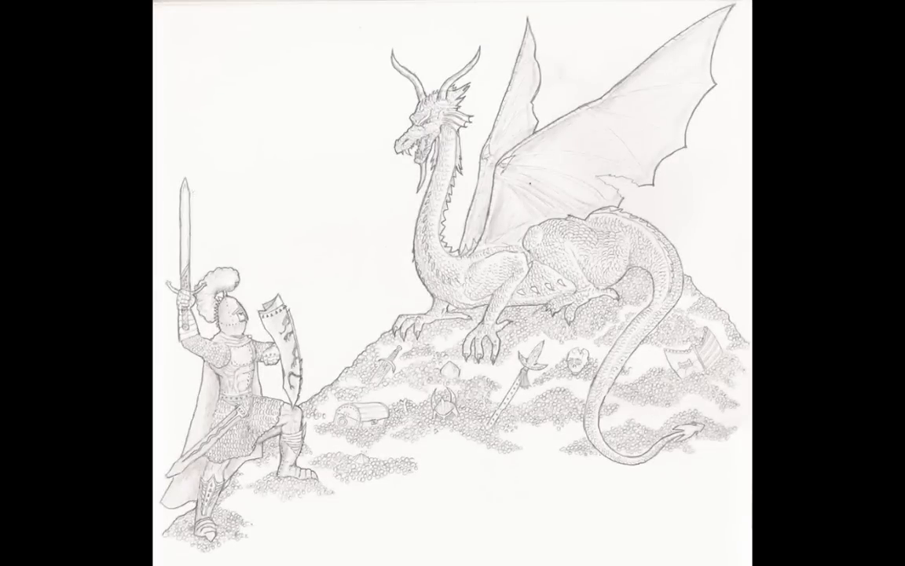
pyautogui.press('Right')
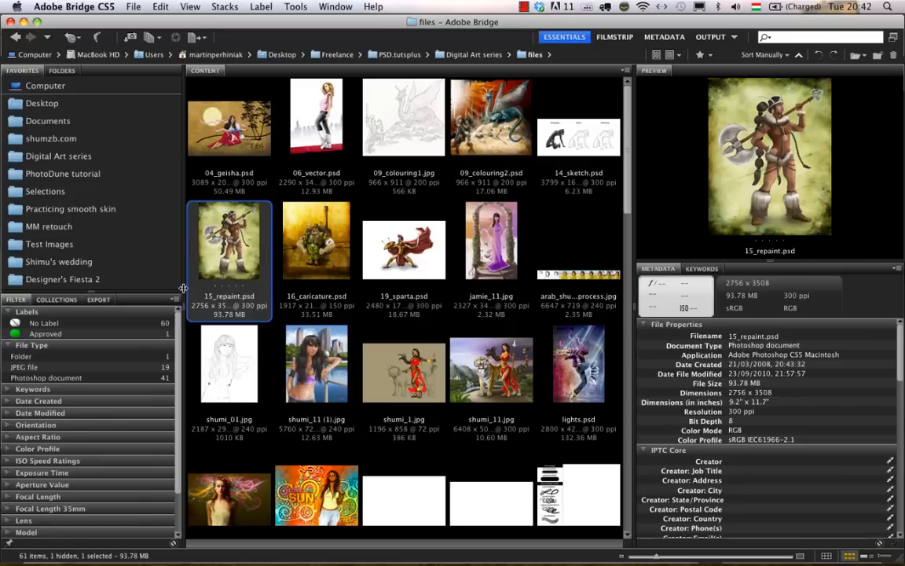
# Return to Photoshop and activate the Mixer Brush tool for working on the tiger's fur below its mouth
pyautogui.press('super+Tab')
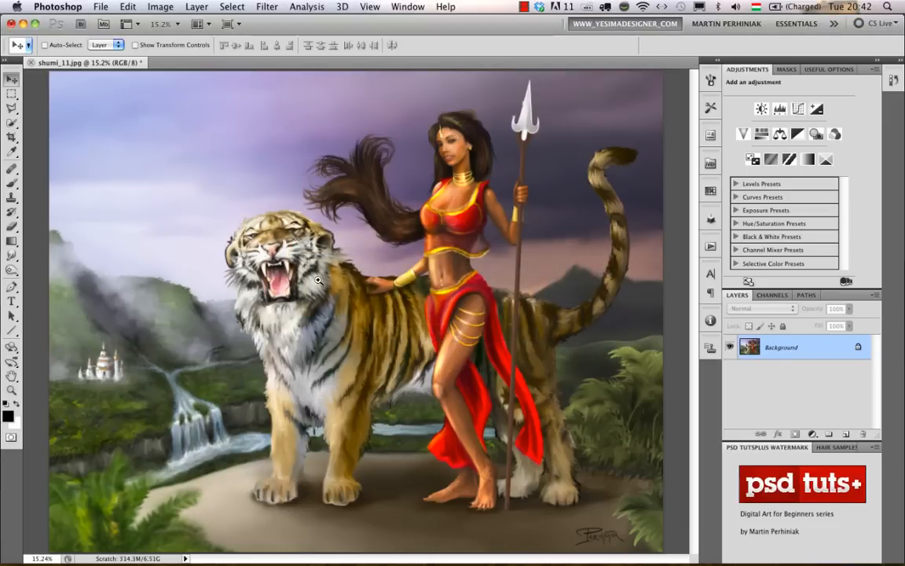
pyautogui.moveTo(286, 291); pyautogui.dragTo(329, 281)
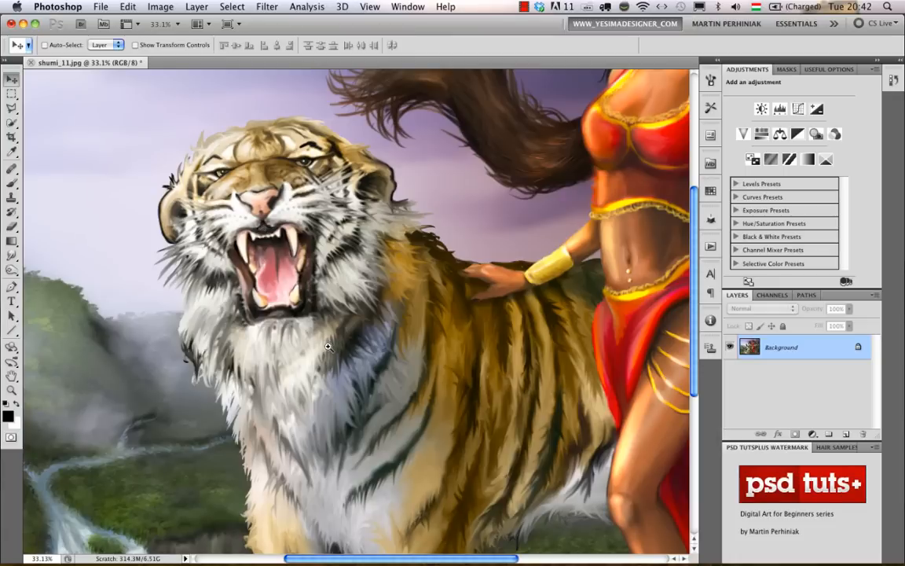
pyautogui.scroll(5, 299, 314)
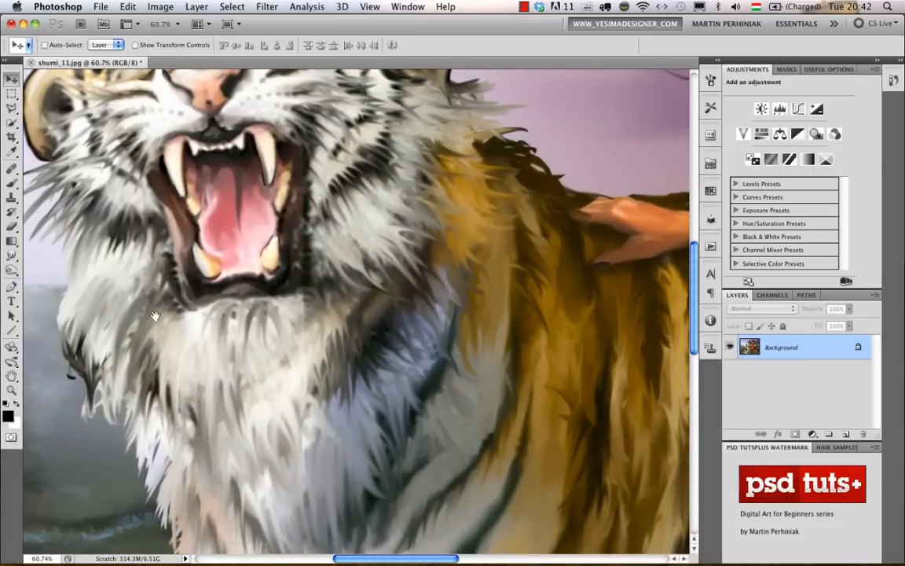
pyautogui.moveTo(142, 283); pyautogui.dragTo(227, 291)
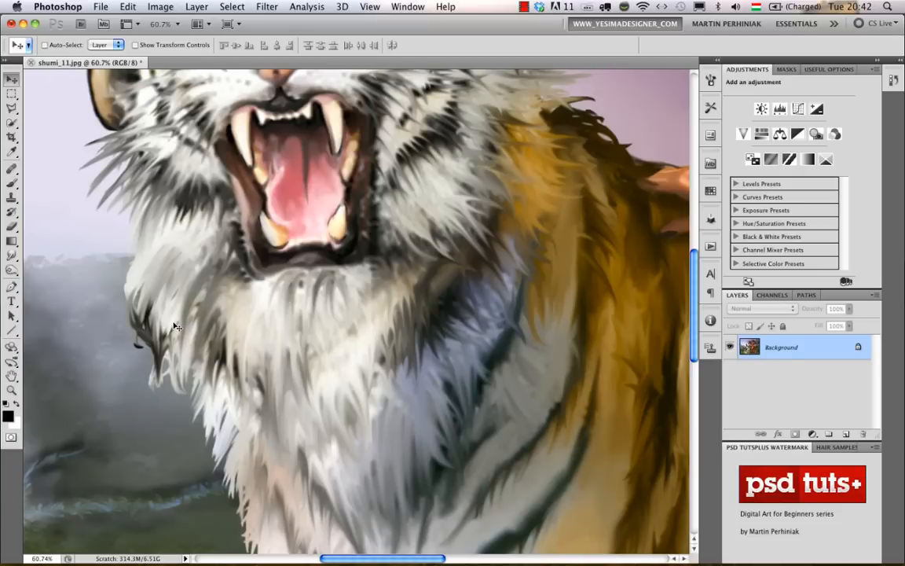
pyautogui.click(11, 182)
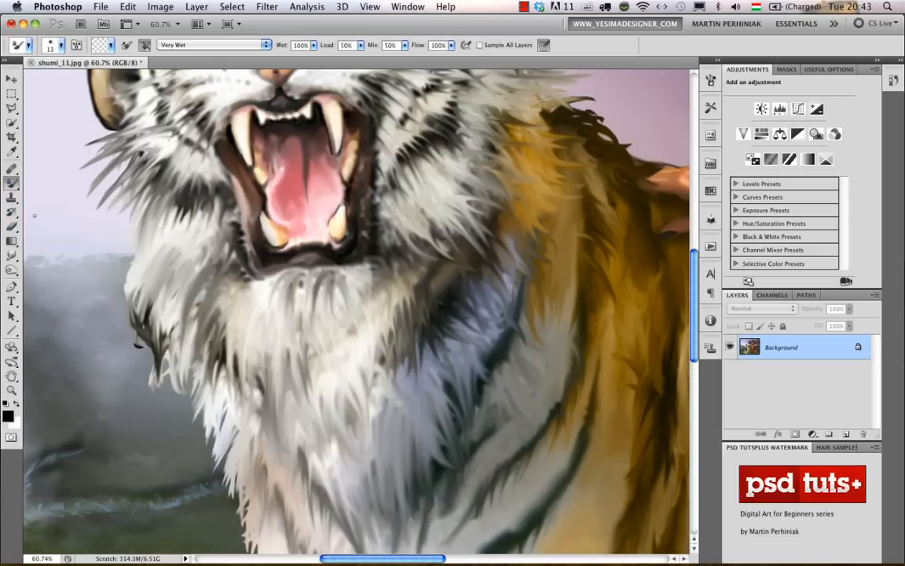
# Look up the Mixer Brush tool's entry among the Tools keyboard shortcuts, and leave the shortcut settings without changes
pyautogui.click(128, 7)
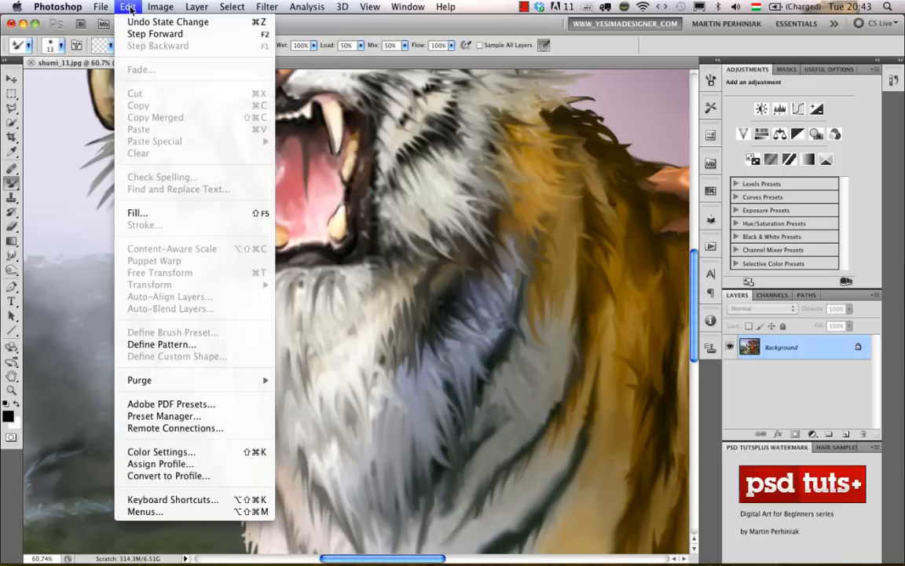
pyautogui.click(155, 499)
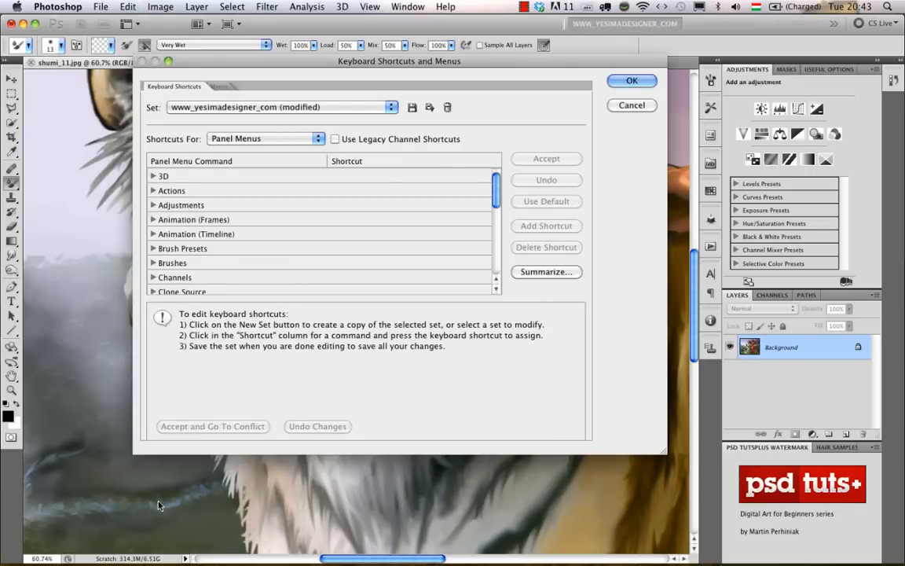
pyautogui.click(247, 140)
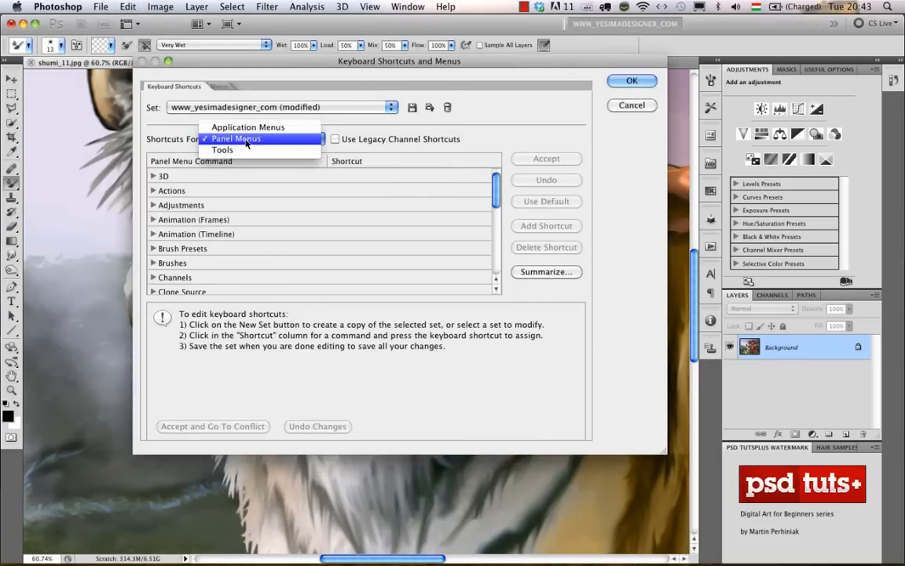
pyautogui.click(229, 149)
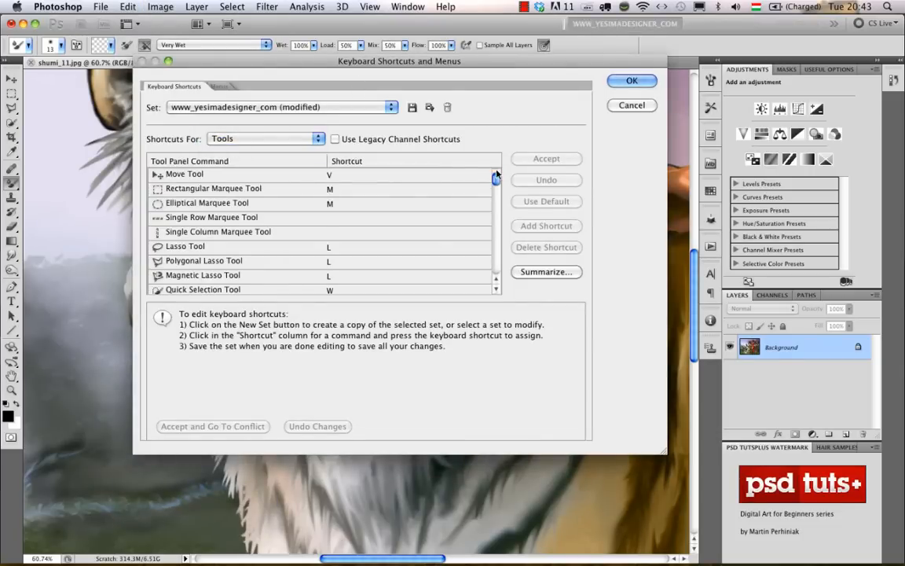
pyautogui.moveTo(497, 174); pyautogui.dragTo(485, 202)
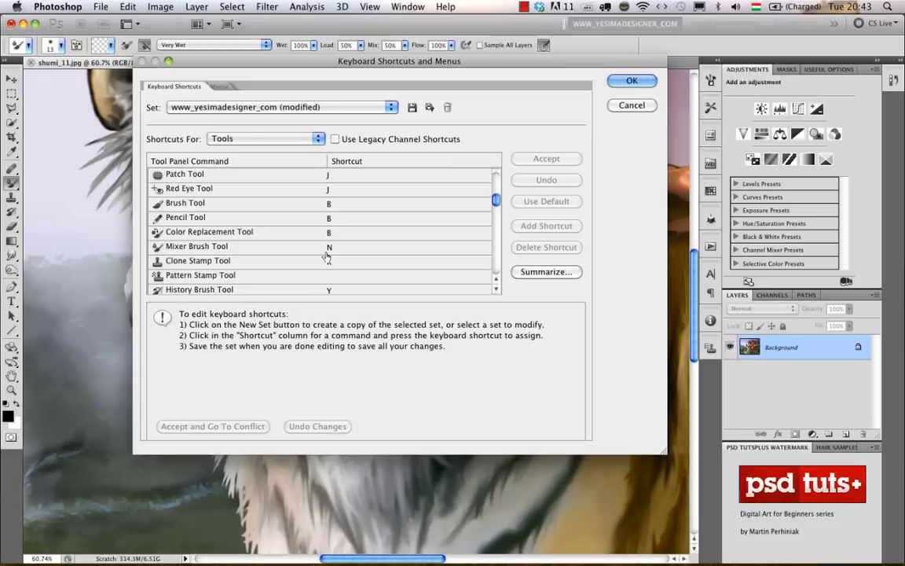
pyautogui.click(630, 107)
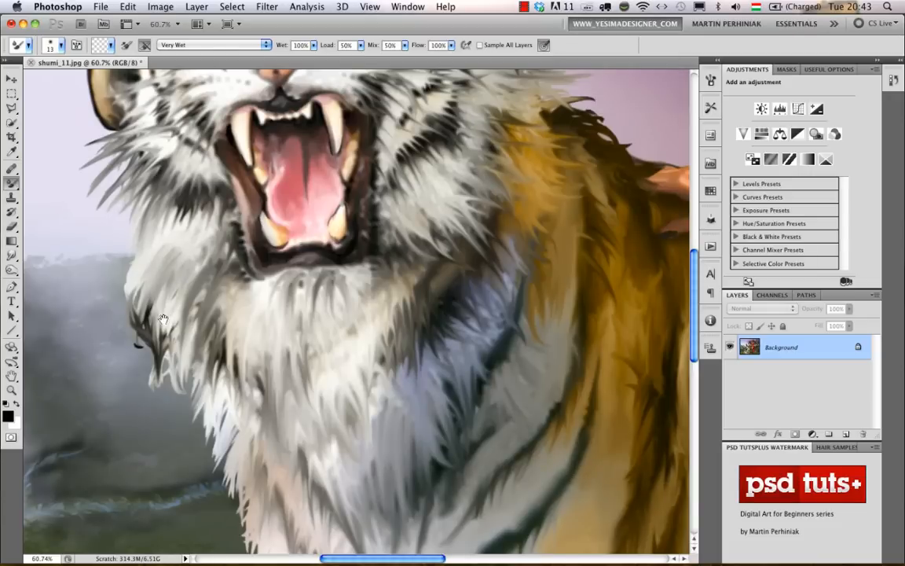
# Smear the dark outline at the outer edge of the tiger's jaw fur with a soft 77 px Mixer Brush
pyautogui.moveTo(132, 283); pyautogui.dragTo(213, 279)
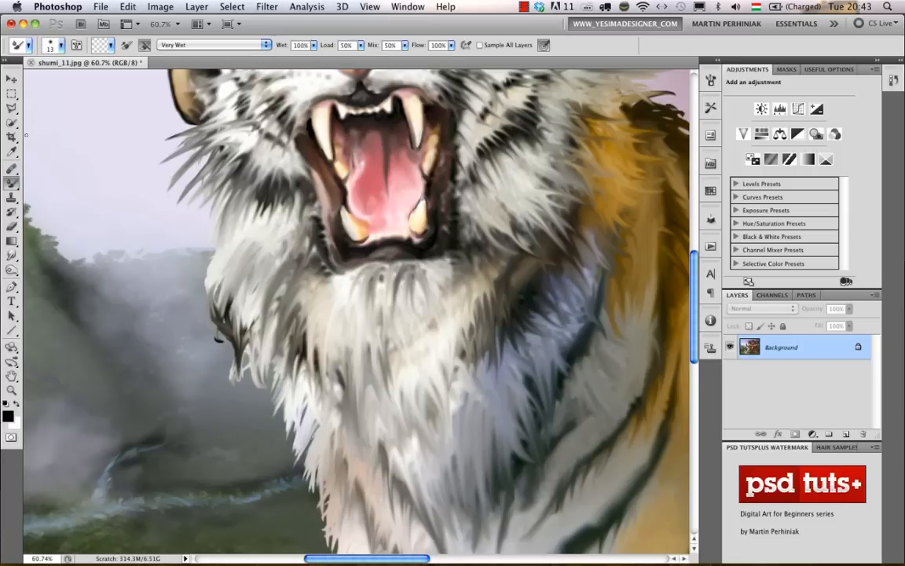
pyautogui.click(124, 49)
pyautogui.click(62, 46)
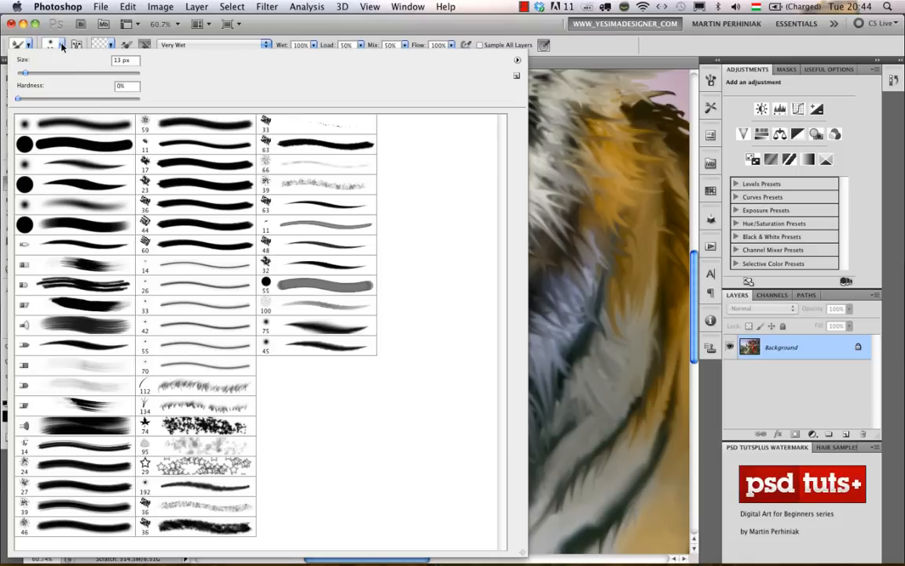
pyautogui.click(61, 47)
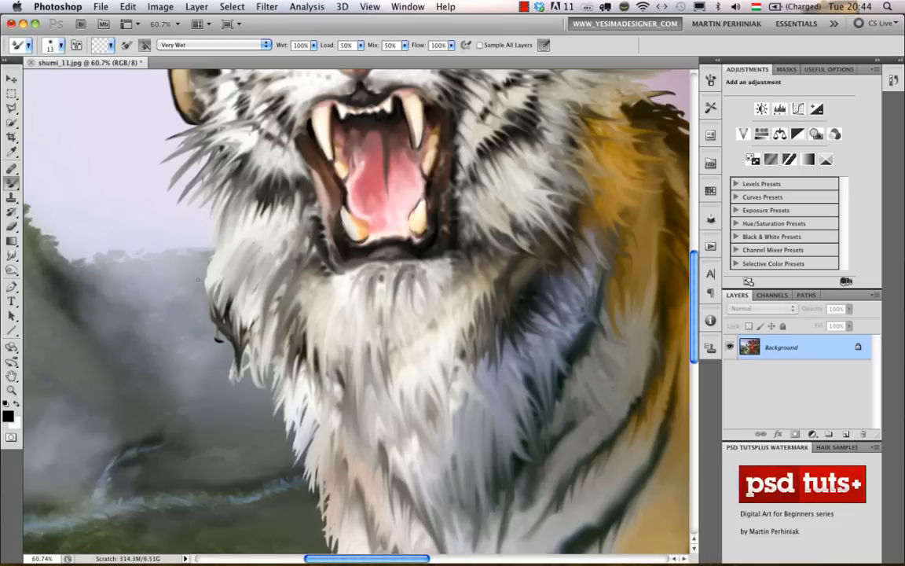
pyautogui.moveTo(213, 279)
pyautogui.mouseDown()
pyautogui.moveTo(251, 241)
pyautogui.moveTo(214, 243)
pyautogui.moveTo(142, 223)
pyautogui.moveTo(241, 274)
pyautogui.moveTo(226, 271)
pyautogui.moveTo(218, 331)
pyautogui.mouseUp()
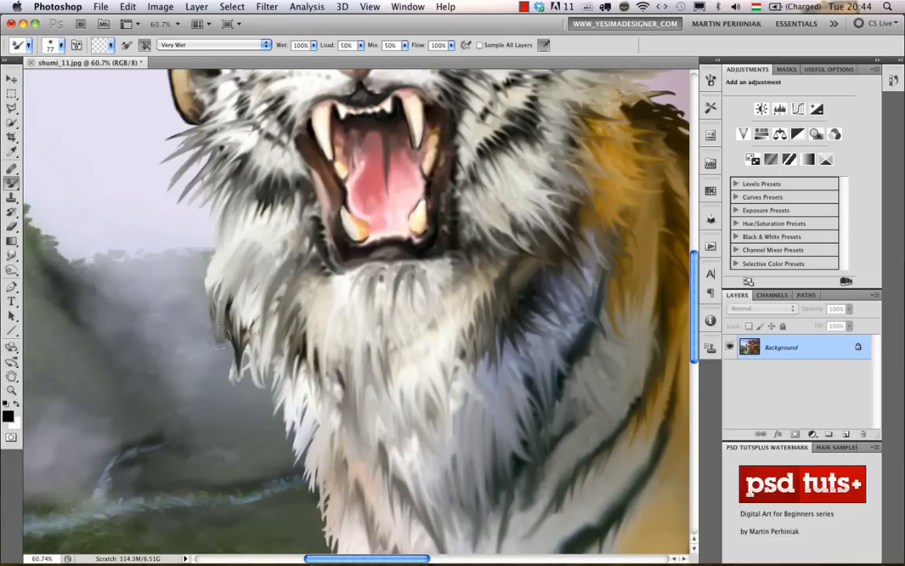
pyautogui.moveTo(207, 263); pyautogui.dragTo(224, 302)
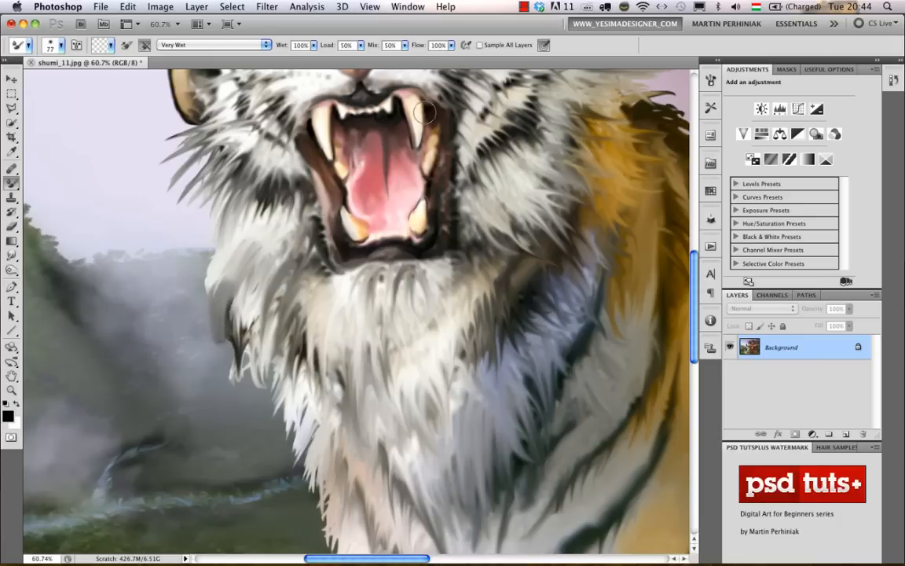
# Reduce the brush tip's spacing to 1%
pyautogui.click(710, 79)
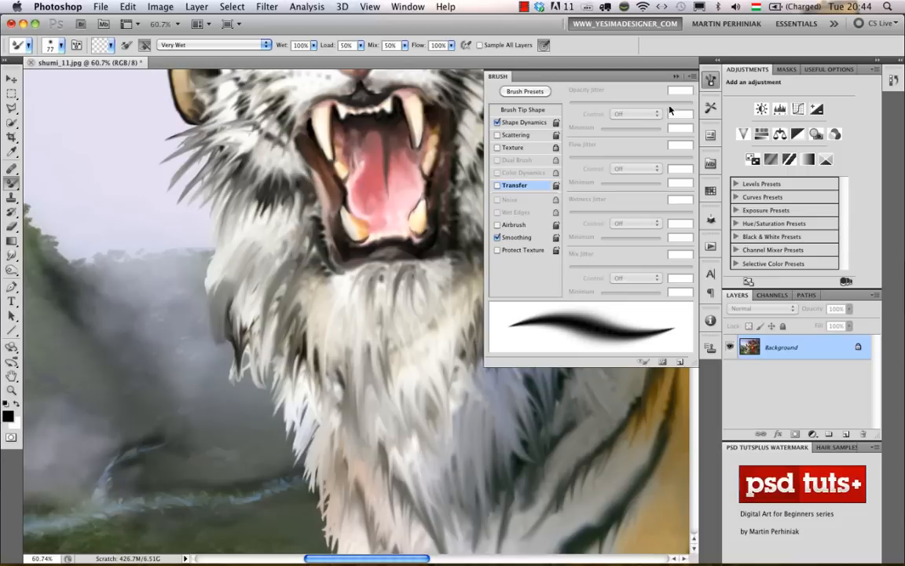
pyautogui.click(534, 110)
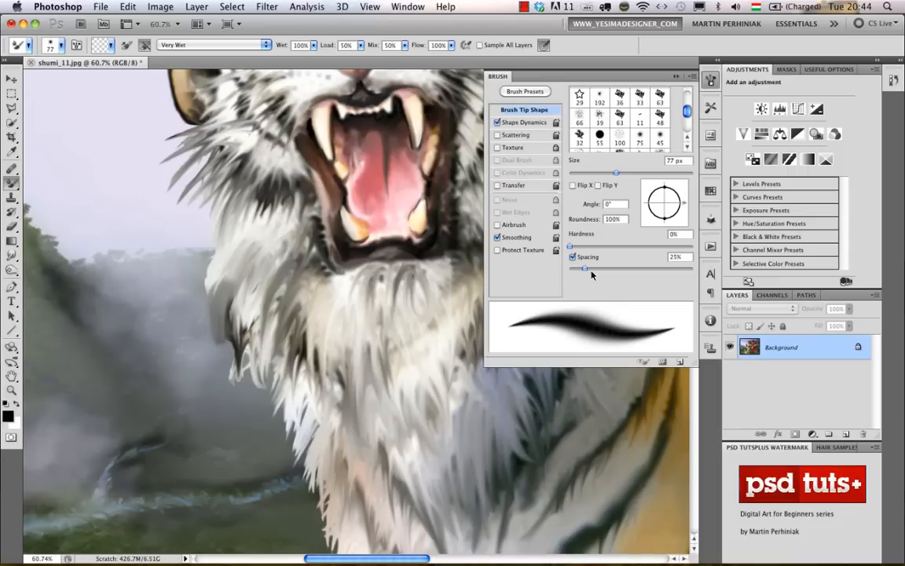
pyautogui.moveTo(582, 268); pyautogui.dragTo(539, 269)
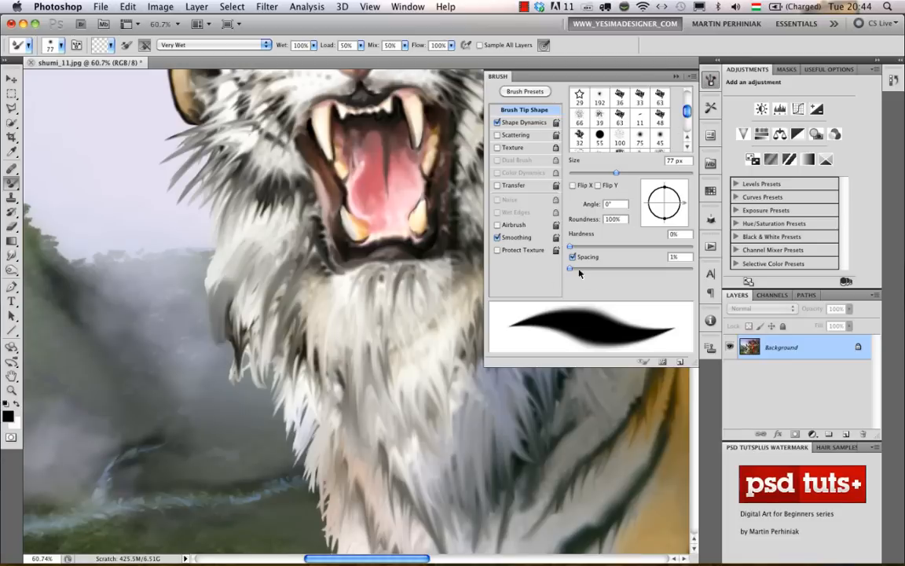
pyautogui.moveTo(570, 271)
pyautogui.mouseDown()
pyautogui.moveTo(632, 276)
pyautogui.moveTo(517, 276)
pyautogui.mouseUp()
pyautogui.click(711, 80)
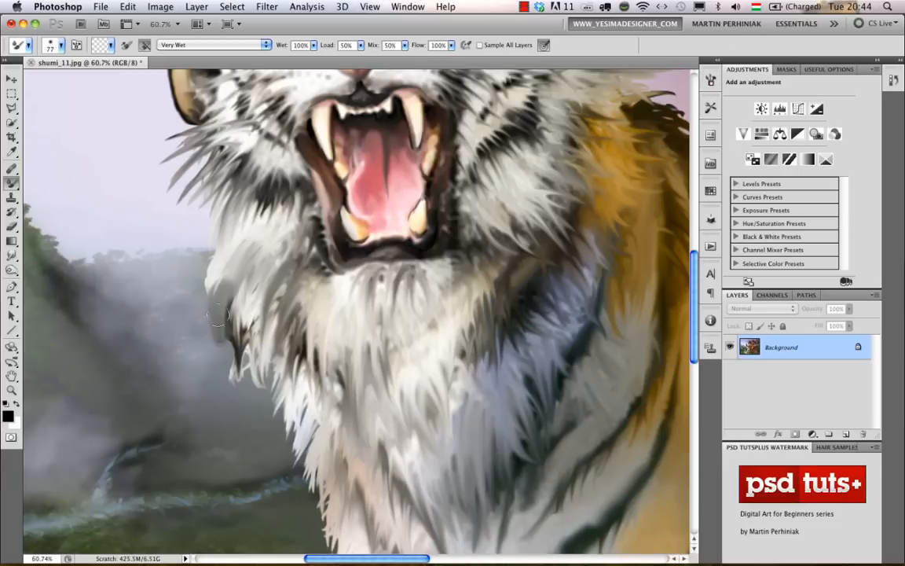
# Pull the outer edge of the tiger's jaw fur into hair strands, reducing the Mixer Brush size to 21 px
pyautogui.moveTo(252, 298); pyautogui.dragTo(215, 302)
pyautogui.moveTo(206, 250)
pyautogui.mouseDown()
pyautogui.moveTo(202, 297)
pyautogui.moveTo(186, 283)
pyautogui.moveTo(185, 300)
pyautogui.moveTo(215, 312)
pyautogui.moveTo(210, 319)
pyautogui.mouseUp()
pyautogui.moveTo(230, 283); pyautogui.dragTo(225, 340)
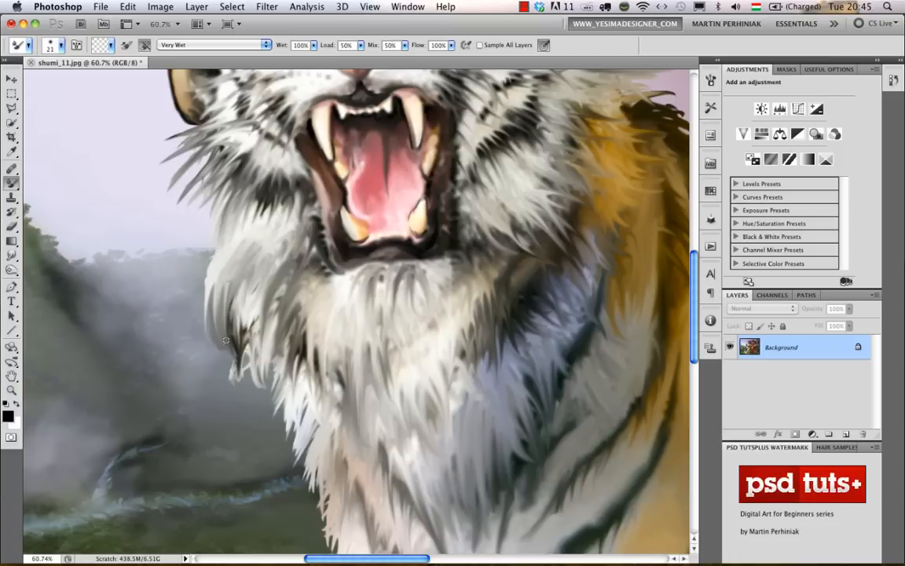
pyautogui.moveTo(224, 266)
pyautogui.mouseDown()
pyautogui.moveTo(202, 276)
pyautogui.moveTo(251, 259)
pyautogui.moveTo(199, 300)
pyautogui.mouseUp()
pyautogui.moveTo(226, 248); pyautogui.dragTo(203, 269)
# Blend the light and dark cheek fur beside the tiger's mouth into fine downward strands with the 21 px Mixer Brush
pyautogui.moveTo(244, 157)
pyautogui.mouseDown()
pyautogui.moveTo(230, 208)
pyautogui.moveTo(247, 199)
pyautogui.mouseUp()
pyautogui.moveTo(264, 143); pyautogui.dragTo(237, 217)
pyautogui.moveTo(273, 171); pyautogui.dragTo(326, 171)
pyautogui.moveTo(254, 162); pyautogui.dragTo(288, 255)
pyautogui.moveTo(251, 206); pyautogui.dragTo(221, 314)
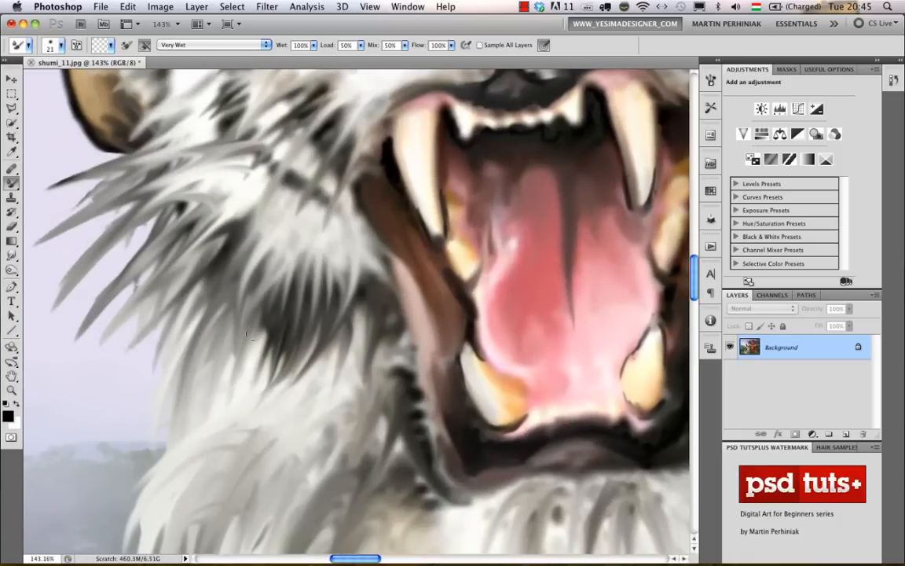
pyautogui.moveTo(264, 223); pyautogui.dragTo(234, 291)
pyautogui.moveTo(265, 219); pyautogui.dragTo(229, 344)
pyautogui.moveTo(265, 263); pyautogui.dragTo(245, 402)
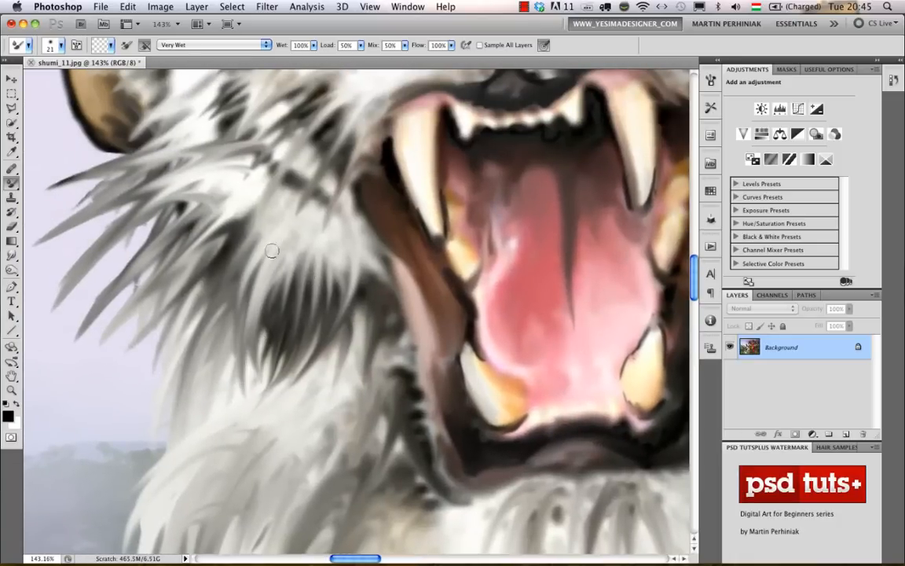
pyautogui.moveTo(262, 239)
pyautogui.mouseDown()
pyautogui.moveTo(223, 371)
pyautogui.moveTo(214, 333)
pyautogui.mouseUp()
pyautogui.moveTo(262, 221); pyautogui.dragTo(206, 334)
pyautogui.moveTo(236, 188)
pyautogui.mouseDown()
pyautogui.moveTo(169, 306)
pyautogui.moveTo(168, 298)
pyautogui.mouseUp()
pyautogui.moveTo(330, 232)
pyautogui.mouseDown()
pyautogui.moveTo(295, 361)
pyautogui.moveTo(276, 344)
pyautogui.mouseUp()
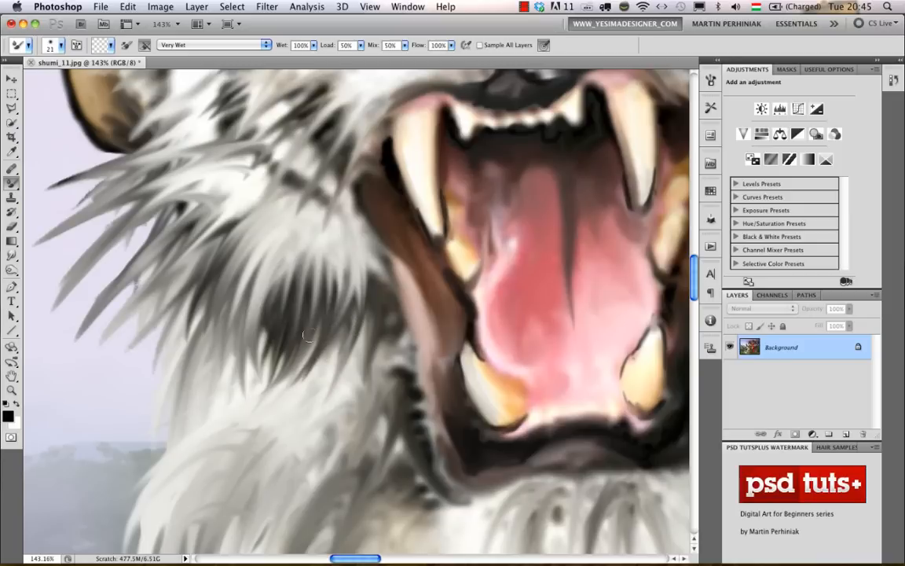
pyautogui.moveTo(305, 242); pyautogui.dragTo(259, 363)
# Blend the pale cheek fur between the tiger's eye and the ear nearest the woman with short Mixer Brush strokes
pyautogui.moveTo(409, 276); pyautogui.dragTo(348, 304)
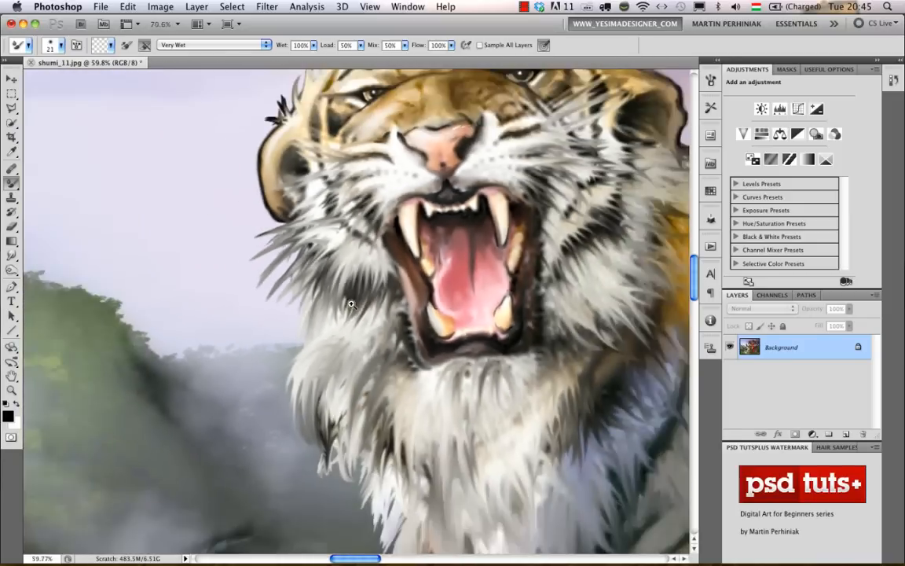
pyautogui.moveTo(481, 279); pyautogui.dragTo(305, 315)
pyautogui.moveTo(405, 245); pyautogui.dragTo(399, 337)
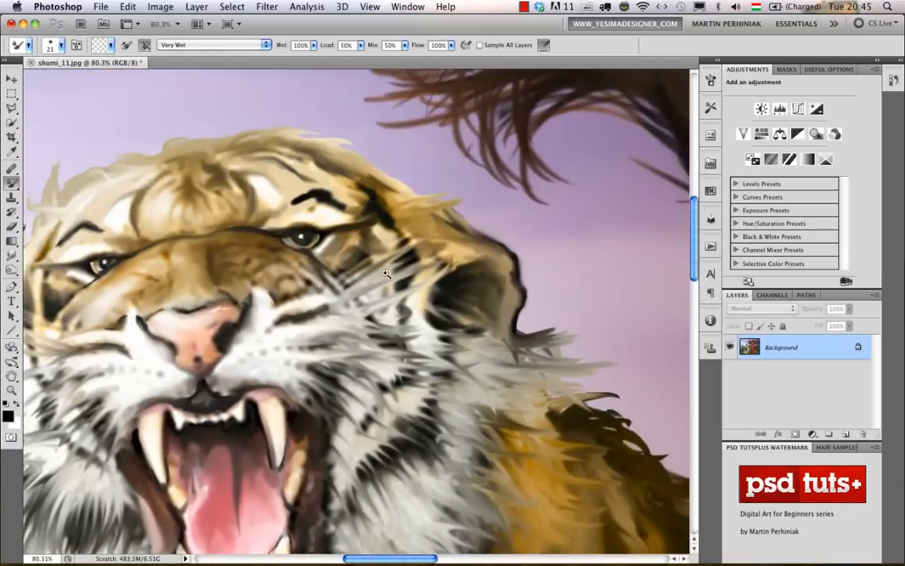
pyautogui.moveTo(397, 264); pyautogui.dragTo(411, 264)
pyautogui.moveTo(336, 277); pyautogui.dragTo(422, 238)
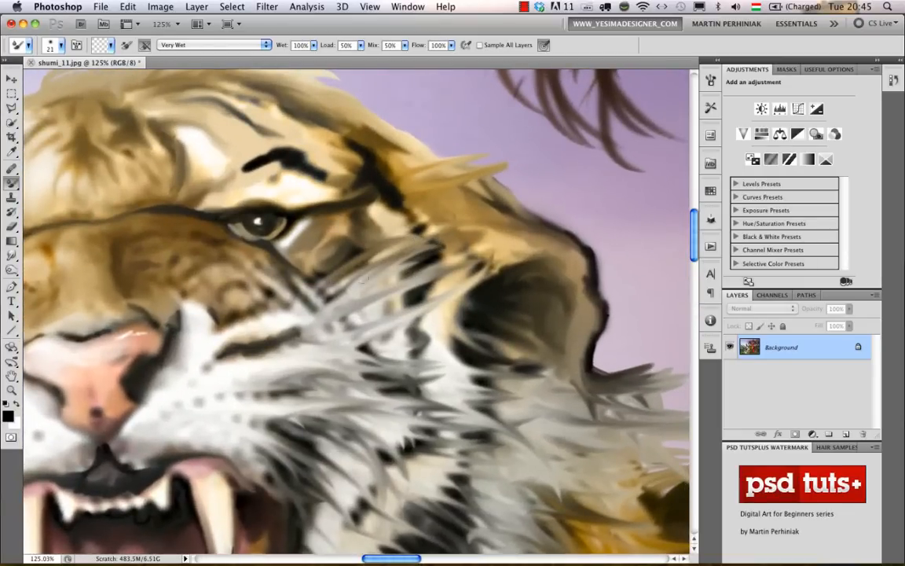
pyautogui.moveTo(328, 301)
pyautogui.mouseDown()
pyautogui.moveTo(415, 241)
pyautogui.moveTo(317, 306)
pyautogui.moveTo(390, 269)
pyautogui.moveTo(334, 288)
pyautogui.moveTo(332, 305)
pyautogui.moveTo(398, 282)
pyautogui.moveTo(320, 323)
pyautogui.moveTo(334, 335)
pyautogui.moveTo(416, 304)
pyautogui.moveTo(354, 340)
pyautogui.moveTo(430, 333)
pyautogui.mouseUp()
pyautogui.moveTo(324, 323)
pyautogui.mouseDown()
pyautogui.moveTo(423, 314)
pyautogui.moveTo(422, 275)
pyautogui.mouseUp()
pyautogui.moveTo(364, 303)
pyautogui.mouseDown()
pyautogui.moveTo(453, 257)
pyautogui.moveTo(416, 310)
pyautogui.moveTo(362, 287)
pyautogui.moveTo(370, 306)
pyautogui.moveTo(430, 328)
pyautogui.moveTo(364, 321)
pyautogui.moveTo(441, 295)
pyautogui.moveTo(429, 259)
pyautogui.moveTo(393, 232)
pyautogui.moveTo(448, 275)
pyautogui.mouseUp()
pyautogui.moveTo(492, 310); pyautogui.dragTo(420, 349)
pyautogui.moveTo(539, 339); pyautogui.dragTo(430, 350)
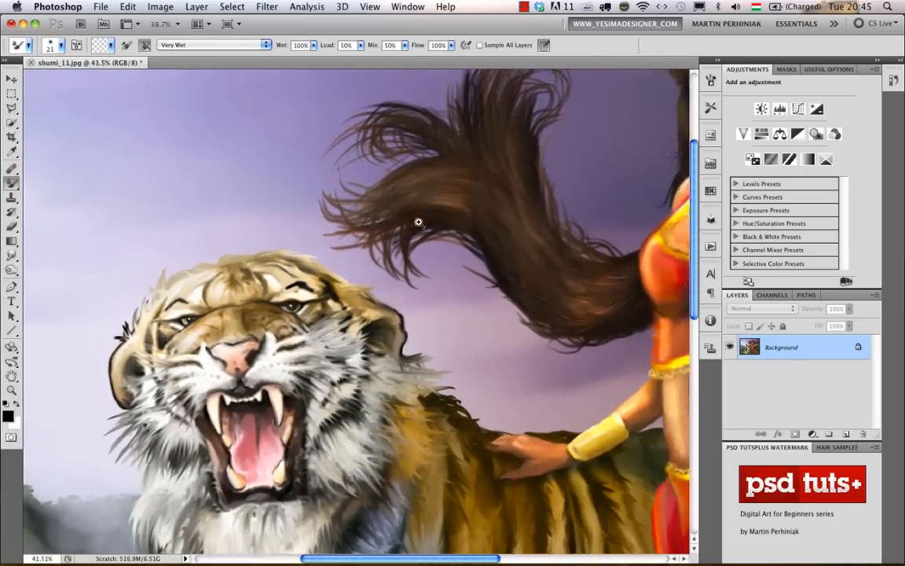
# Smear the lower tips of the woman's flowing hair above the tiger's head into thin curved strands
pyautogui.moveTo(418, 218)
pyautogui.mouseDown()
pyautogui.moveTo(453, 218)
pyautogui.moveTo(415, 252)
pyautogui.mouseUp()
pyautogui.moveTo(426, 218)
pyautogui.mouseDown()
pyautogui.moveTo(370, 288)
pyautogui.moveTo(381, 259)
pyautogui.moveTo(367, 300)
pyautogui.mouseUp()
pyautogui.moveTo(401, 236); pyautogui.dragTo(353, 282)
pyautogui.moveTo(428, 214)
pyautogui.mouseDown()
pyautogui.moveTo(342, 297)
pyautogui.moveTo(342, 318)
pyautogui.moveTo(323, 338)
pyautogui.mouseUp()
pyautogui.moveTo(398, 234)
pyautogui.mouseDown()
pyautogui.moveTo(427, 264)
pyautogui.moveTo(384, 344)
pyautogui.mouseUp()
pyautogui.moveTo(402, 227)
pyautogui.mouseDown()
pyautogui.moveTo(358, 315)
pyautogui.moveTo(388, 351)
pyautogui.mouseUp()
pyautogui.moveTo(427, 239); pyautogui.dragTo(369, 343)
pyautogui.moveTo(407, 224)
pyautogui.mouseDown()
pyautogui.moveTo(360, 293)
pyautogui.moveTo(371, 334)
pyautogui.moveTo(396, 229)
pyautogui.moveTo(372, 324)
pyautogui.mouseUp()
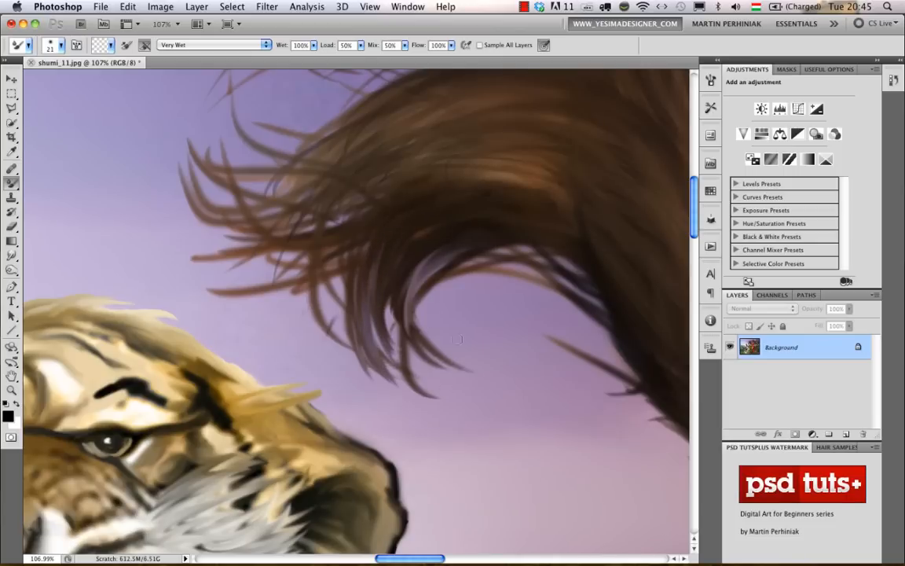
# Blend the highlight and shading around the woman's bent knee with the Mixer Brush, using brush sizes of 96 and 73 px
pyautogui.scroll(-5, 430, 250)
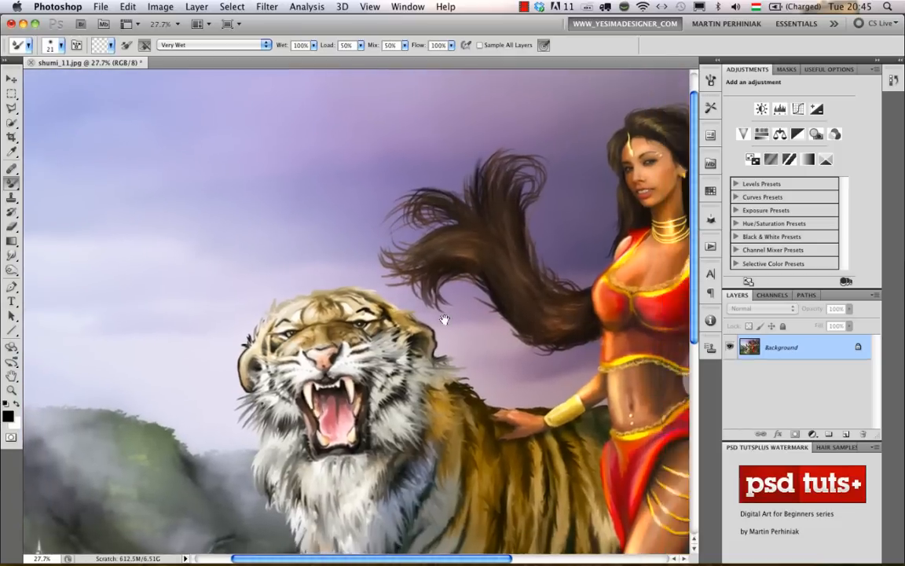
pyautogui.moveTo(401, 313); pyautogui.dragTo(293, 292)
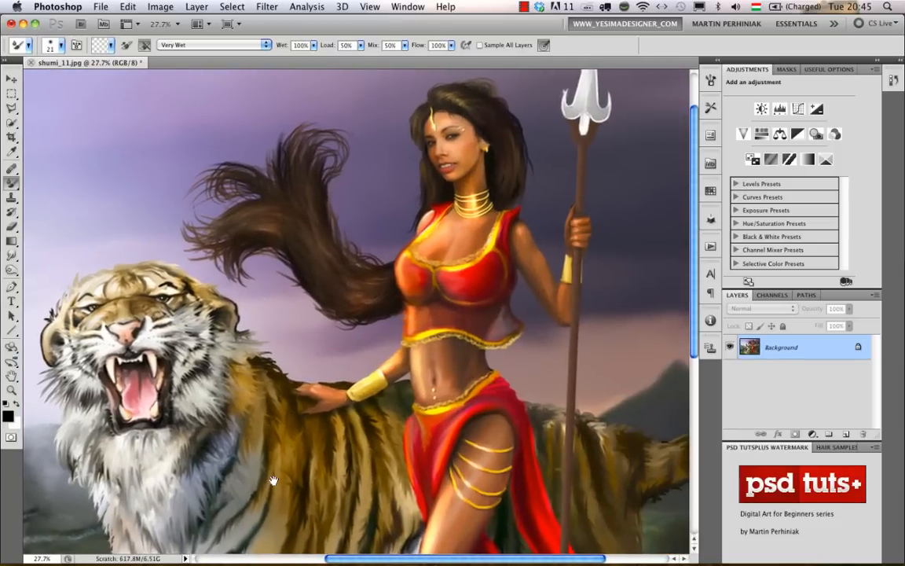
pyautogui.moveTo(275, 481); pyautogui.dragTo(346, 312)
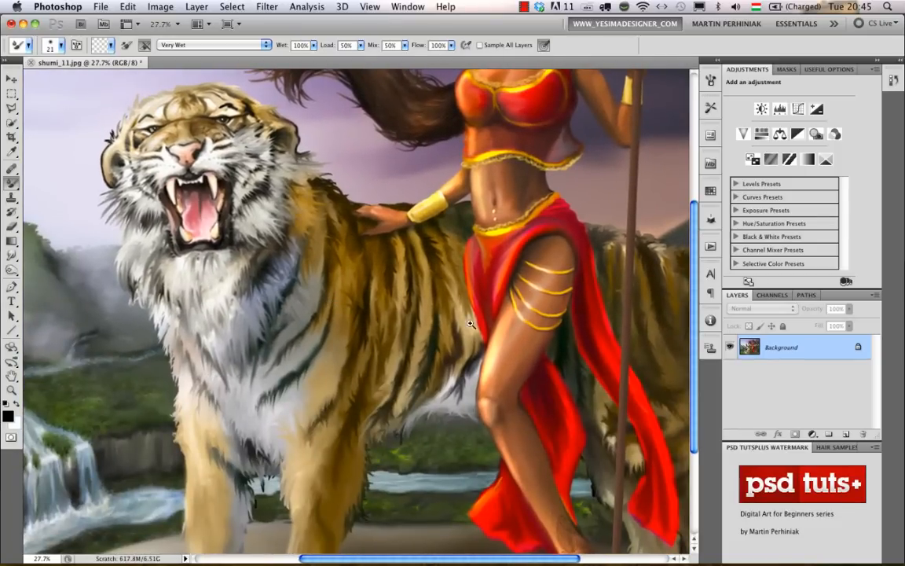
pyautogui.moveTo(525, 351); pyautogui.dragTo(377, 179)
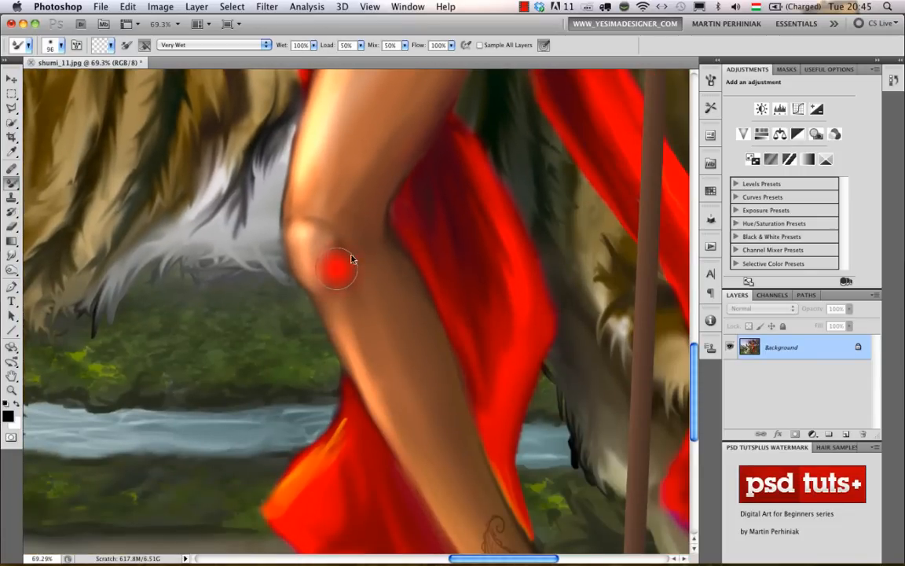
pyautogui.moveTo(338, 269)
pyautogui.mouseDown()
pyautogui.moveTo(324, 233)
pyautogui.moveTo(341, 239)
pyautogui.moveTo(308, 222)
pyautogui.moveTo(313, 240)
pyautogui.moveTo(303, 214)
pyautogui.moveTo(312, 215)
pyautogui.moveTo(322, 226)
pyautogui.moveTo(308, 230)
pyautogui.moveTo(272, 201)
pyautogui.moveTo(312, 219)
pyautogui.moveTo(302, 224)
pyautogui.moveTo(362, 238)
pyautogui.mouseUp()
pyautogui.moveTo(308, 227); pyautogui.dragTo(309, 165)
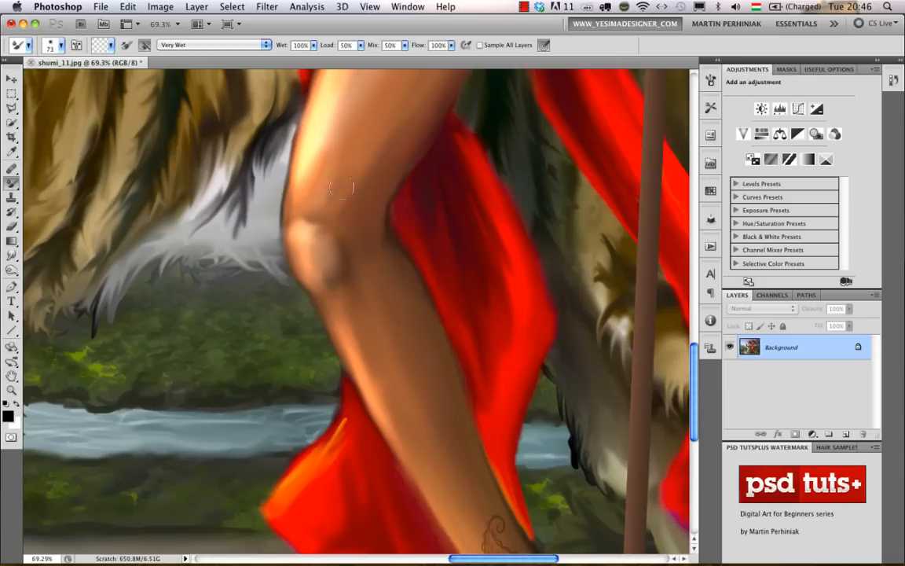
pyautogui.moveTo(351, 209); pyautogui.dragTo(373, 211)
# Fit the whole painting in view and display the brush tip settings for the Brush tool
pyautogui.moveTo(378, 364); pyautogui.dragTo(313, 222)
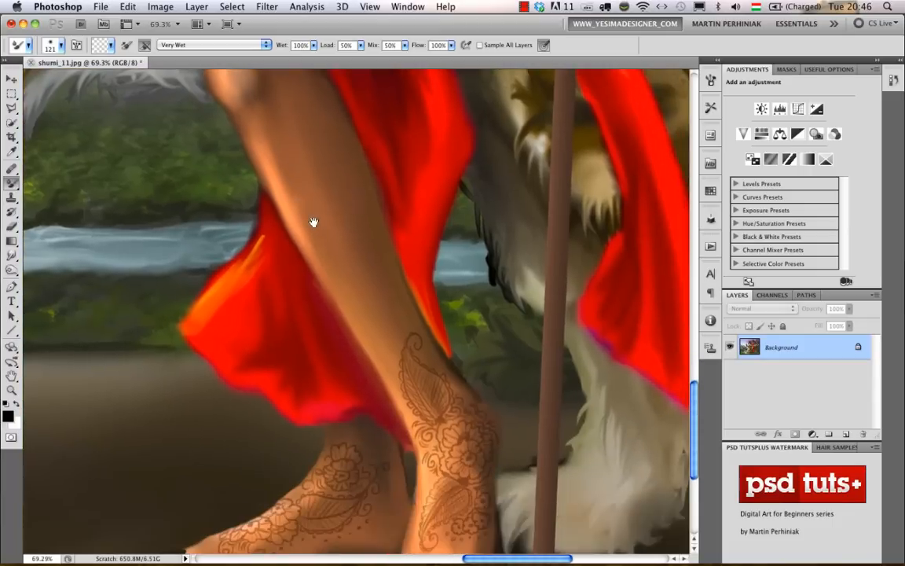
pyautogui.hscroll(5, 425, 288)
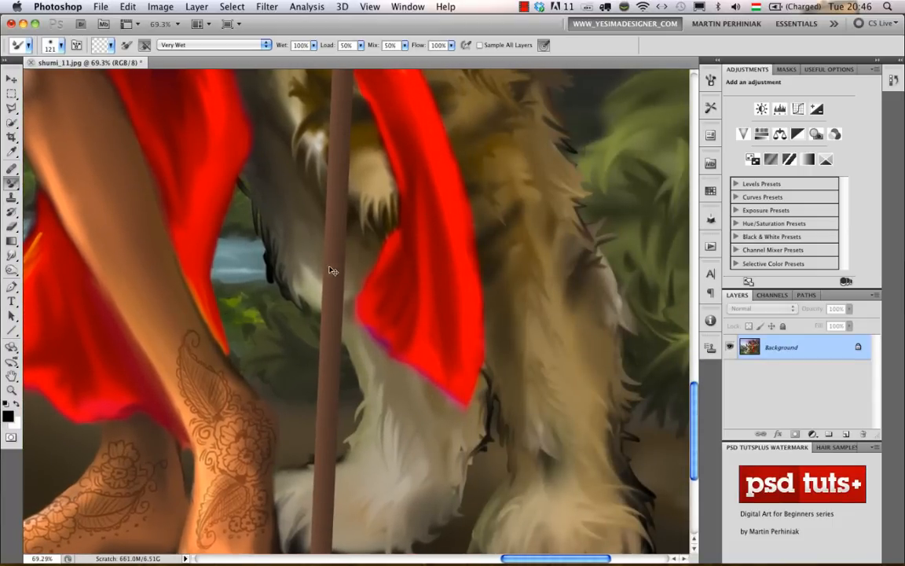
pyautogui.press('super+0')
pyautogui.press('v')
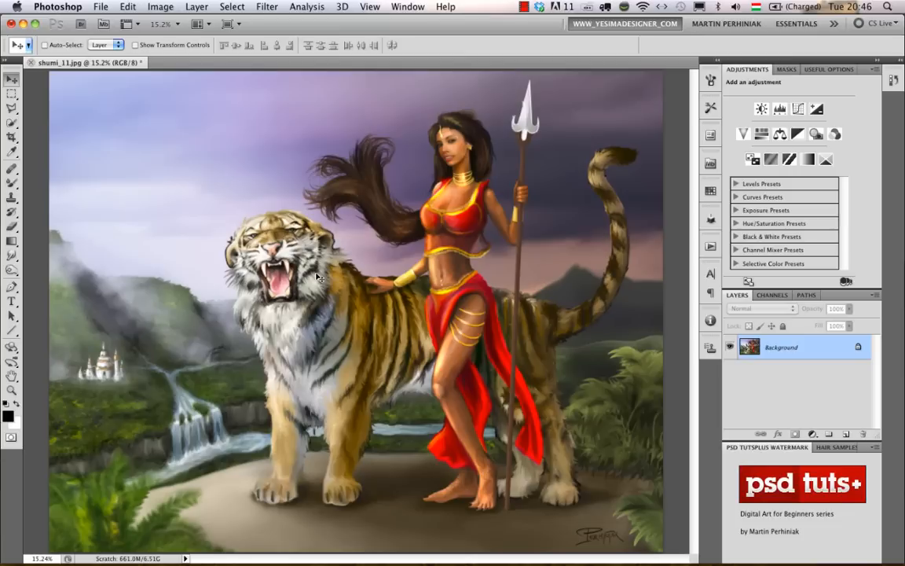
pyautogui.click(706, 81)
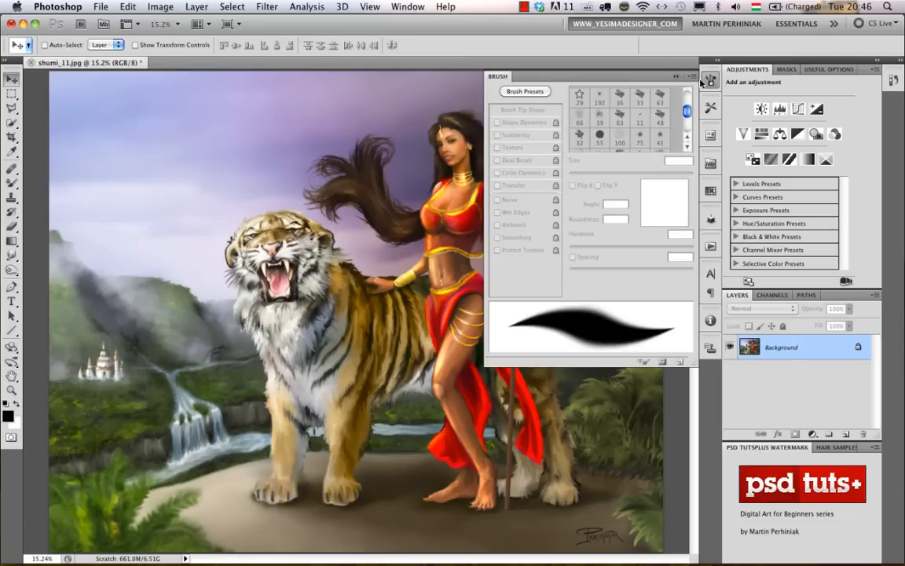
pyautogui.press('b')
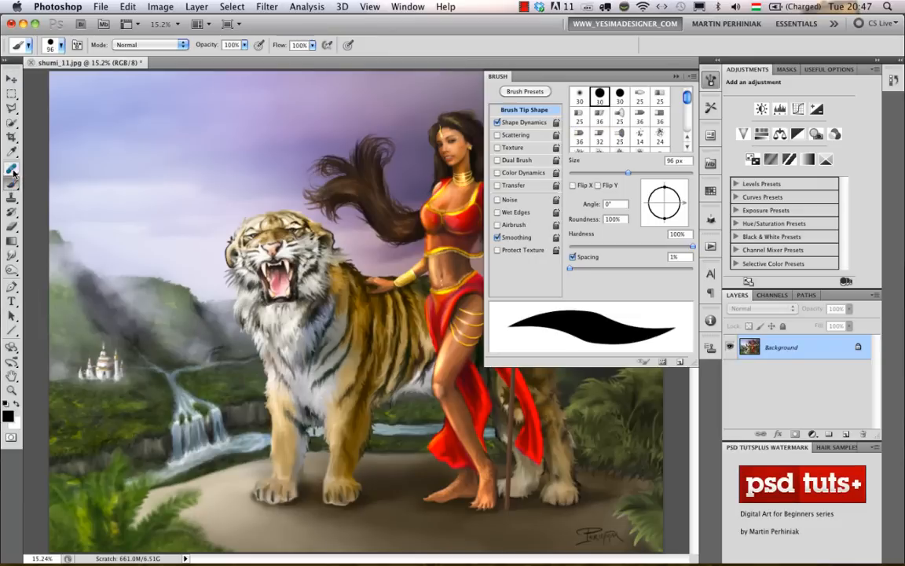
# Compare the brush settings available for the Healing Brush, Brush, Mixer Brush and Color Replacement tools
pyautogui.click(11, 170)
pyautogui.click(14, 172)
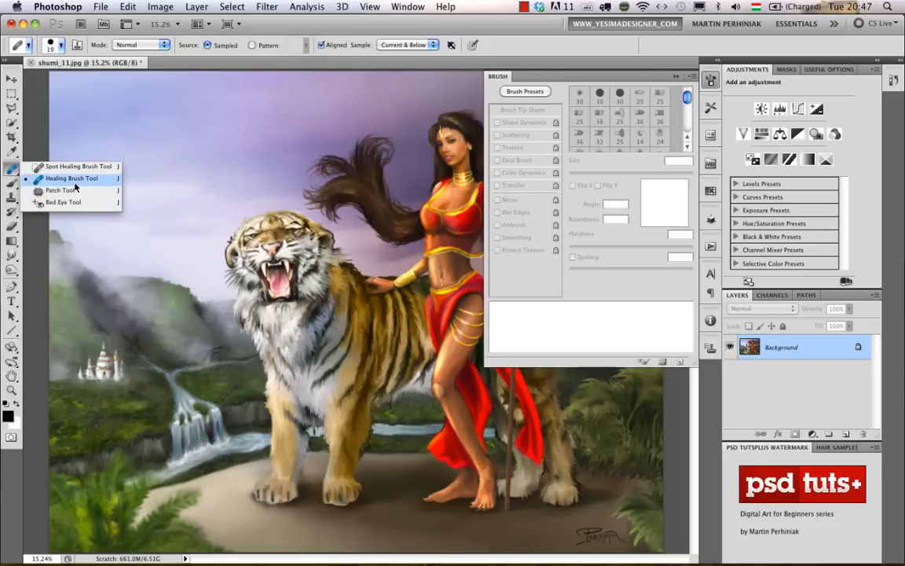
pyautogui.click(12, 185)
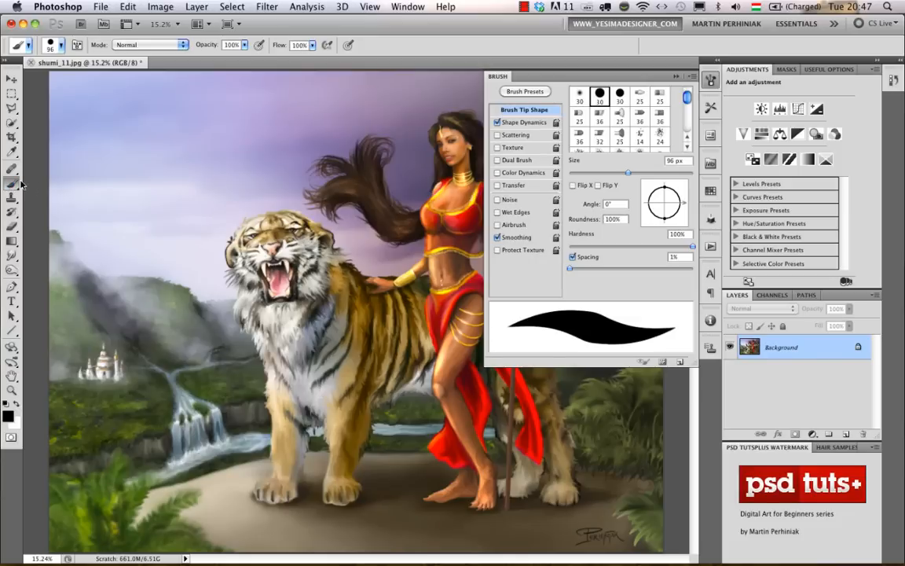
pyautogui.click(11, 184)
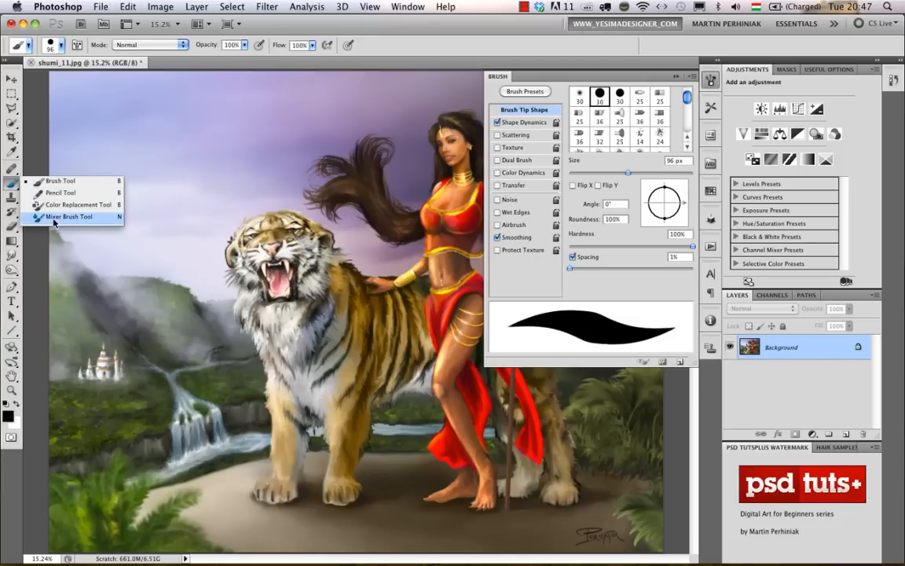
pyautogui.click(50, 218)
pyautogui.click(11, 183)
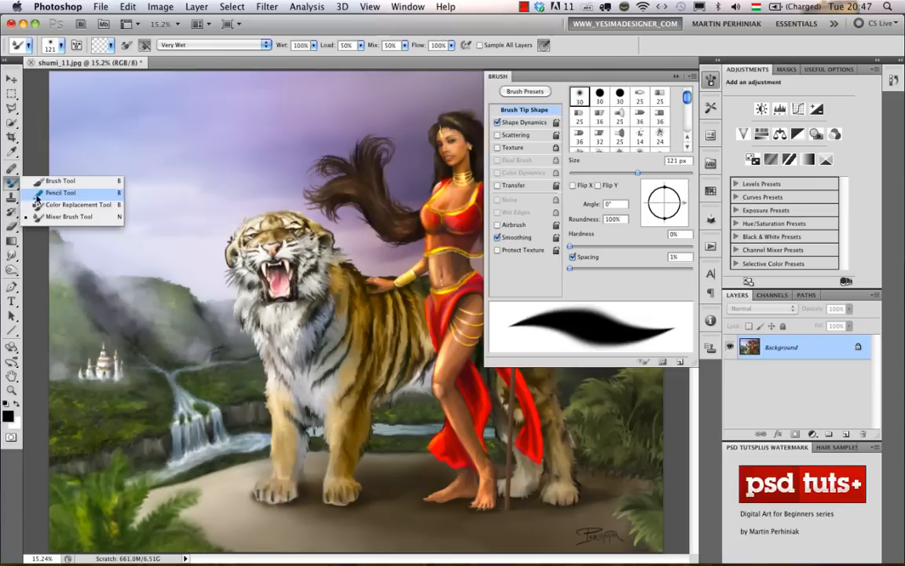
pyautogui.click(50, 205)
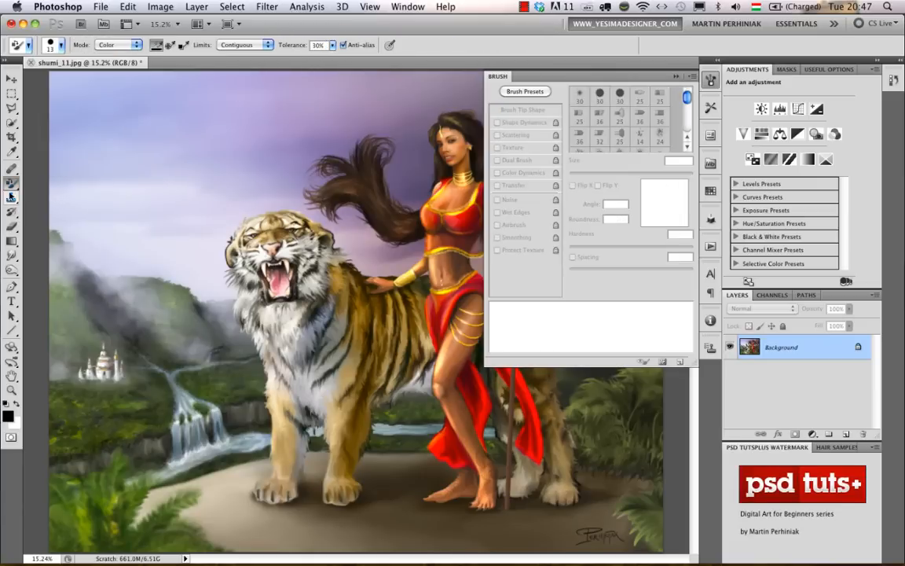
# Check the brush tip settings of the History Brush, Dodge and Burn tools
pyautogui.click(13, 211)
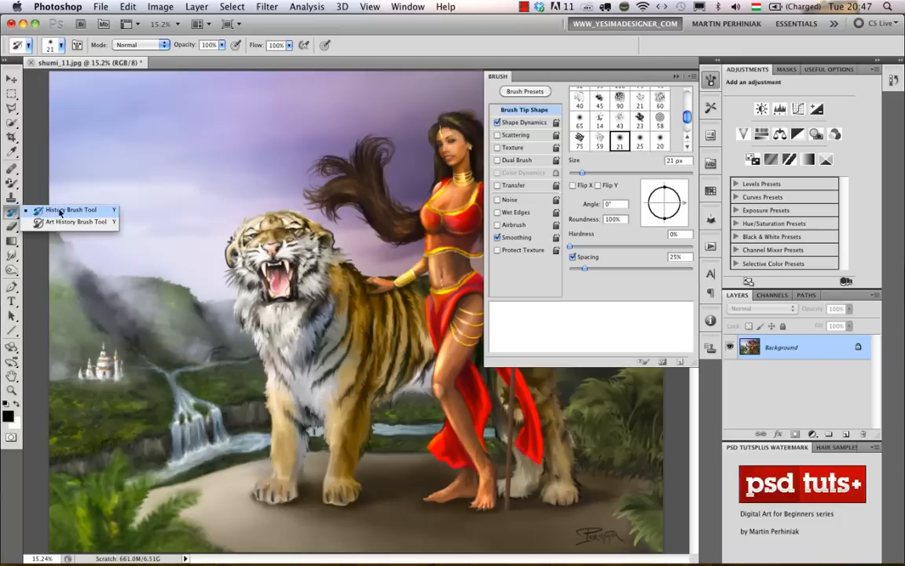
pyautogui.click(47, 210)
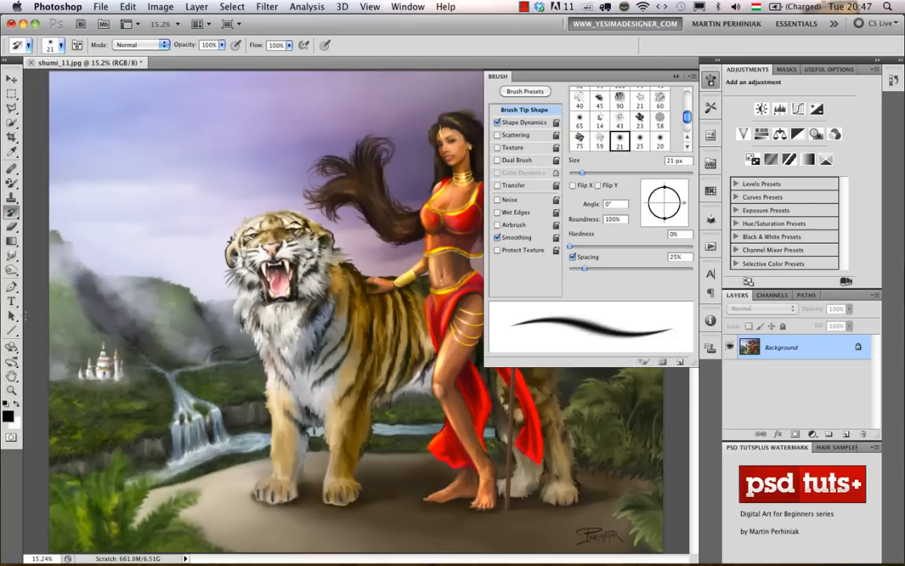
pyautogui.click(11, 269)
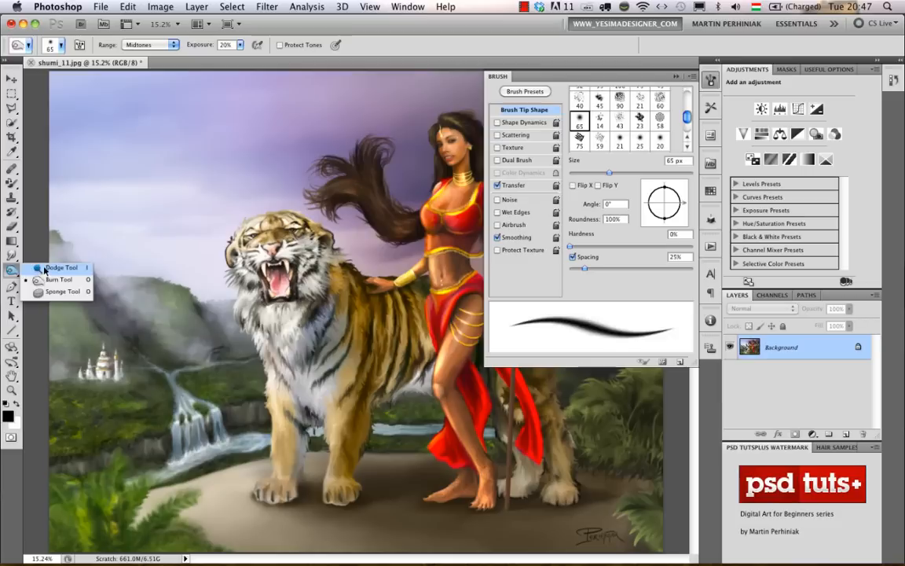
pyautogui.click(48, 268)
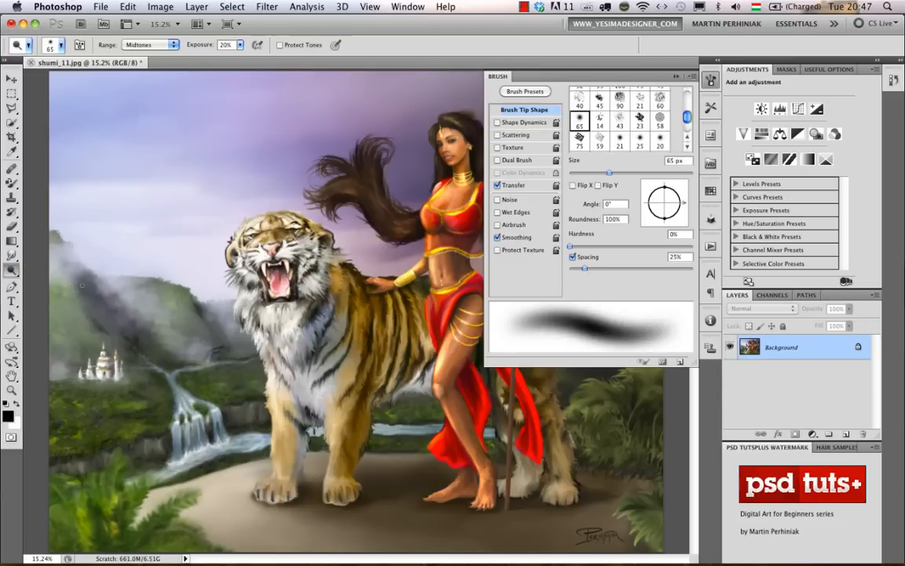
pyautogui.click(11, 269)
pyautogui.click(47, 280)
# Set the Clone Stamp to the textured 90 px tip, enlarge it to 608 px and sample the tiger's face
pyautogui.click(12, 201)
pyautogui.click(55, 179)
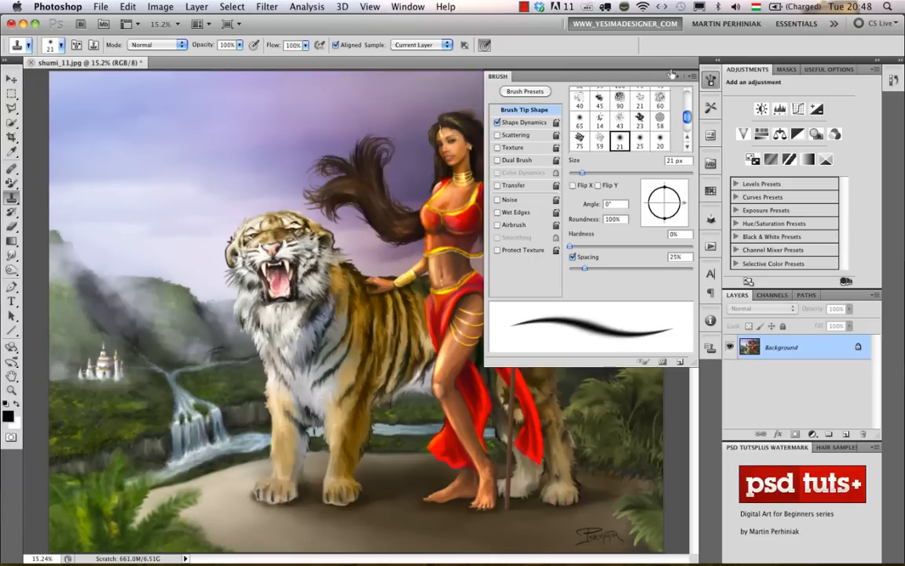
pyautogui.click(620, 99)
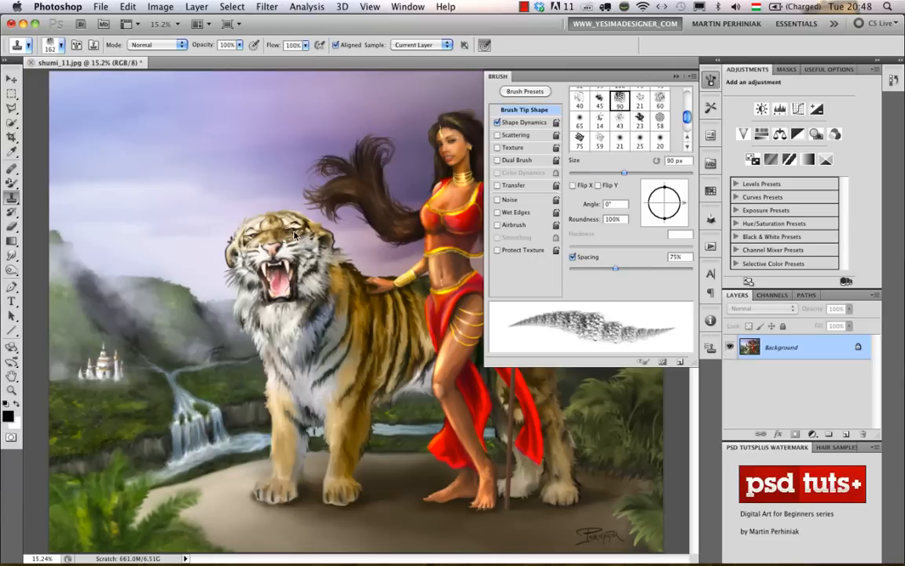
pyautogui.moveTo(271, 242)
pyautogui.mouseDown()
pyautogui.moveTo(302, 242)
pyautogui.moveTo(277, 228)
pyautogui.moveTo(283, 212)
pyautogui.mouseUp()
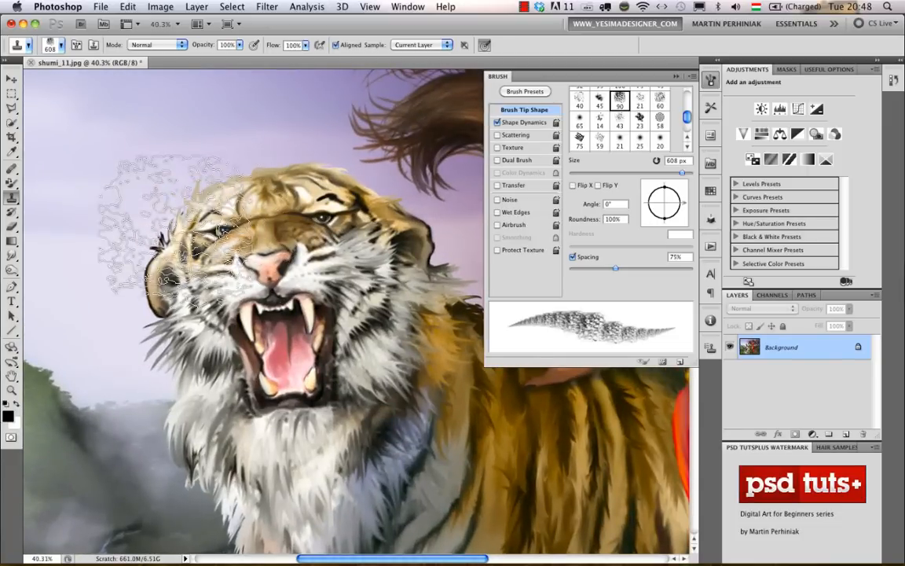
pyautogui.moveTo(161, 210); pyautogui.dragTo(319, 188)
pyautogui.click(711, 81)
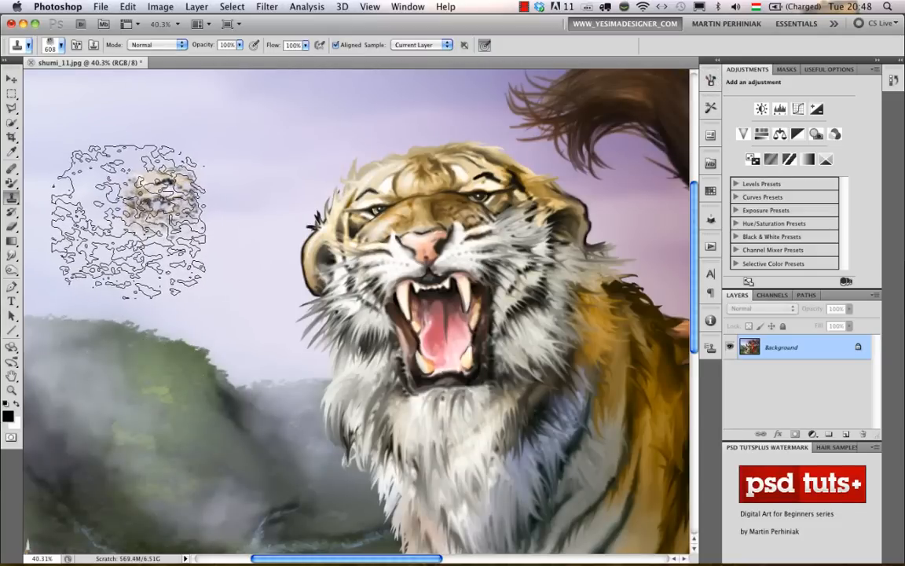
# Try cloning the tiger's face into the sky and its mouth onto the misty hills with the 608 px textured tip
pyautogui.moveTo(149, 271); pyautogui.dragTo(43, 358)
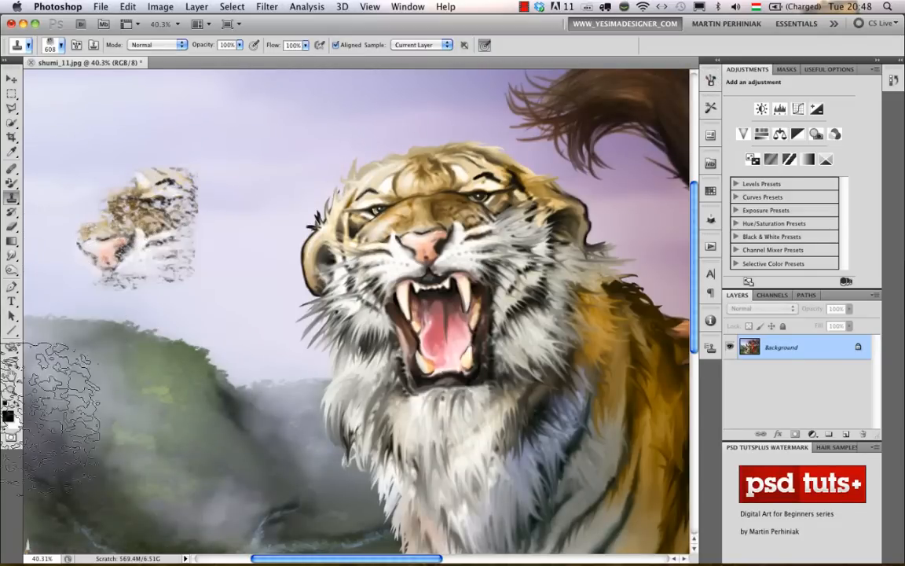
pyautogui.moveTo(158, 460); pyautogui.dragTo(328, 422)
pyautogui.moveTo(190, 204)
pyautogui.mouseDown()
pyautogui.moveTo(216, 134)
pyautogui.moveTo(181, 213)
pyautogui.mouseUp()
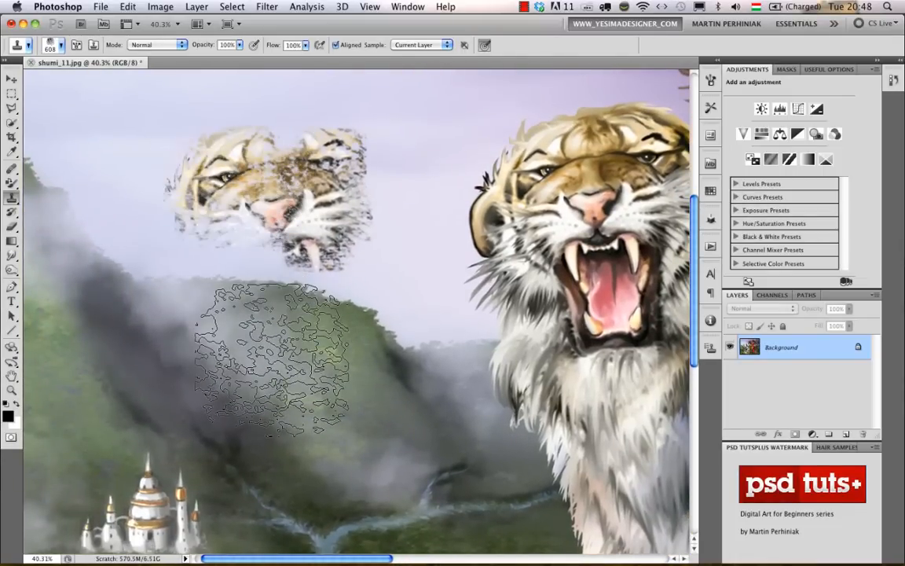
pyautogui.moveTo(271, 357); pyautogui.dragTo(272, 359)
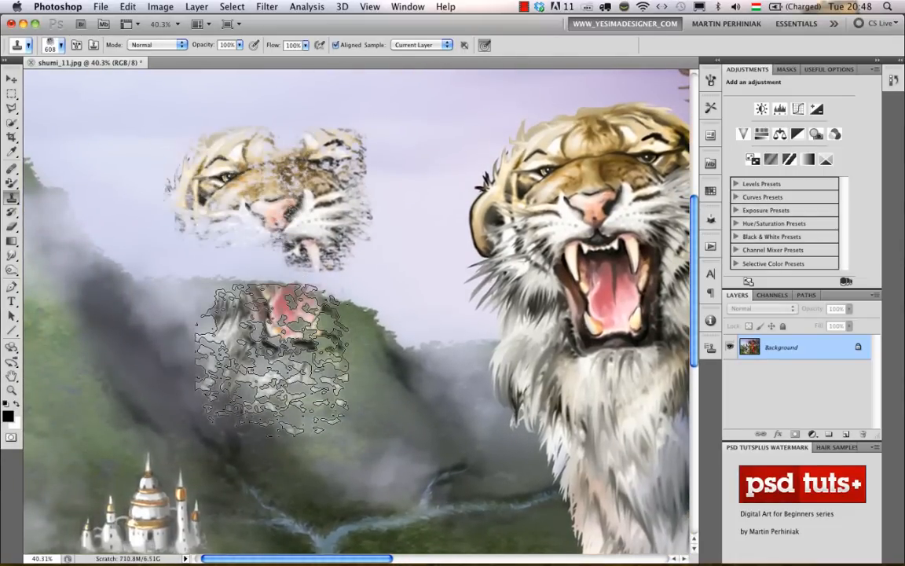
# Undo all the Clone Stamp strokes in the sky and on the hills
pyautogui.press('alt+super+z')
pyautogui.press('alt+super+z')
pyautogui.press('alt+super+z')
pyautogui.press('alt+super+z')
pyautogui.press('alt+super+z')
pyautogui.press('alt+super+z')
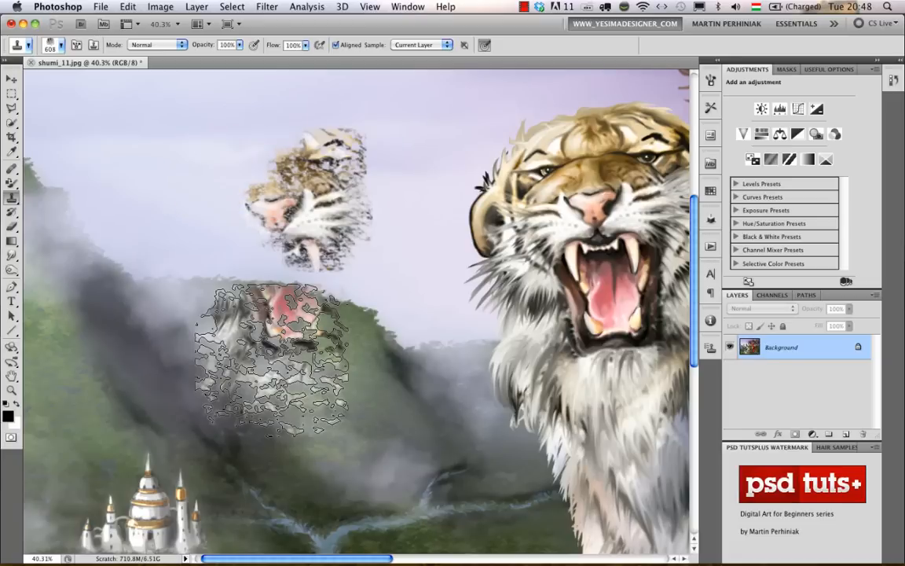
pyautogui.press('alt+super+z')
pyautogui.press('alt+super+z')
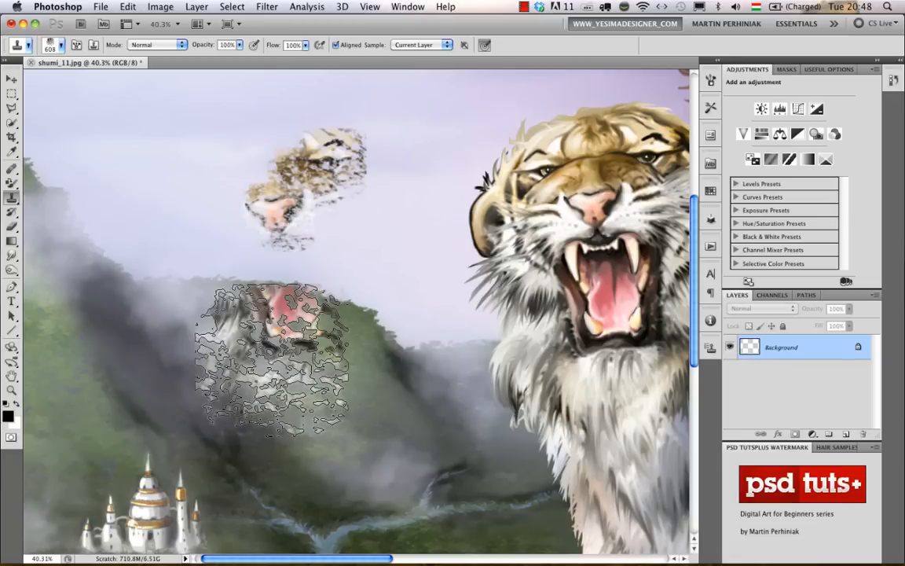
pyautogui.press('v')
pyautogui.press('alt+super+z')
pyautogui.press('alt+super+z')
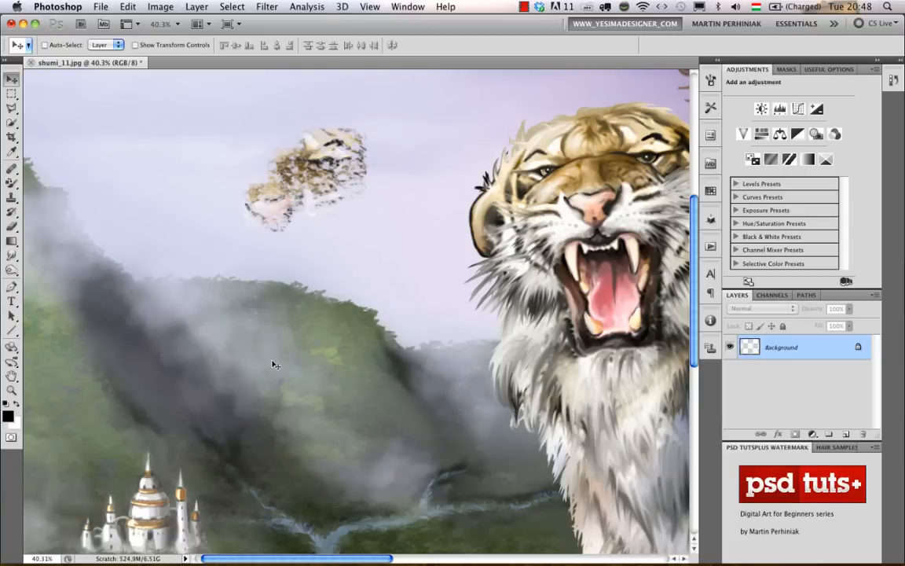
pyautogui.press('alt+super+z')
pyautogui.press('alt+super+z')
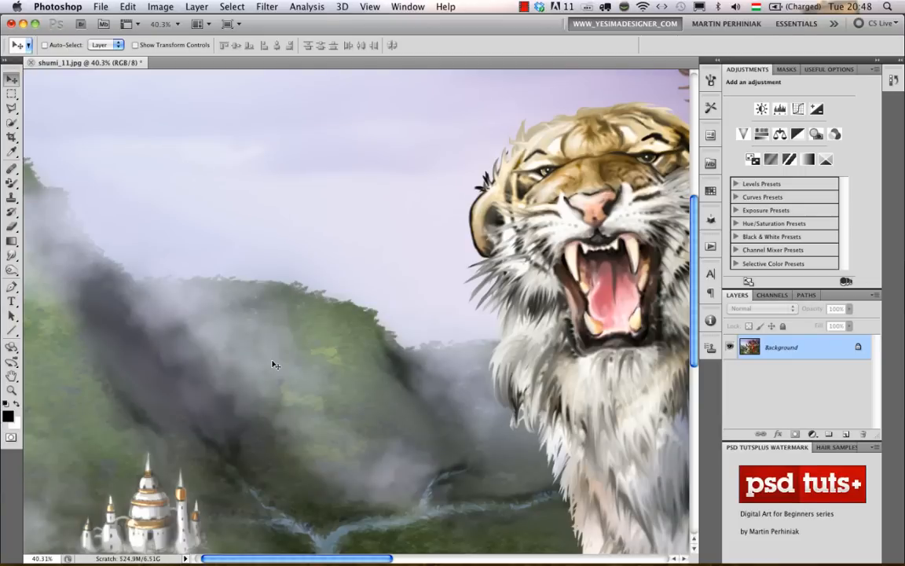
# Look through the Brush tool's preset tips and the list of loadable brush libraries
pyautogui.hscroll(5, 168, 184)
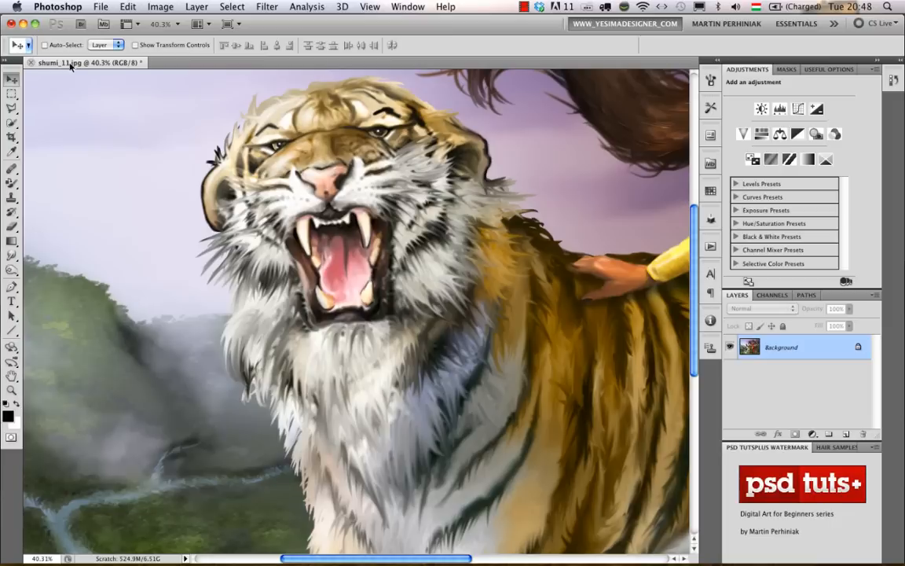
pyautogui.click(11, 183)
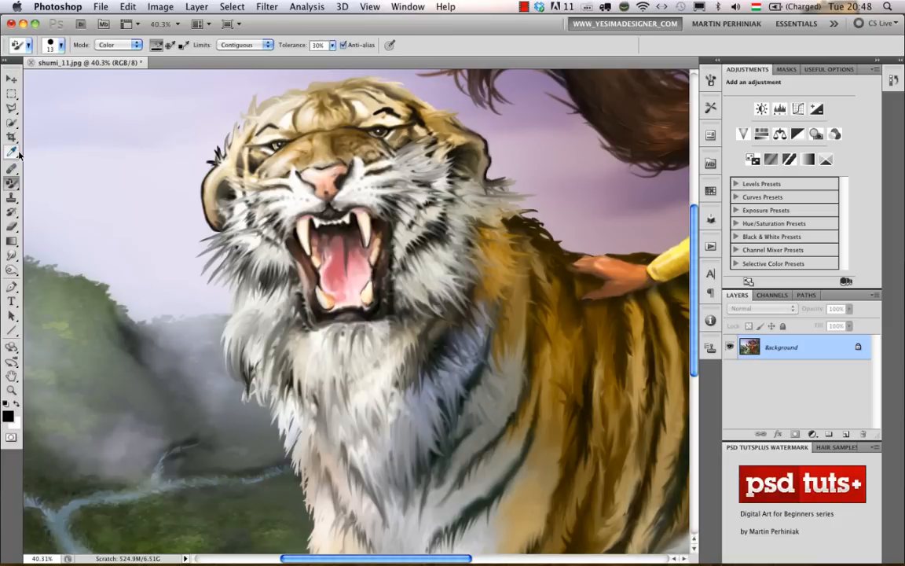
pyautogui.click(11, 198)
pyautogui.click(10, 182)
pyautogui.moveTo(11, 183); pyautogui.dragTo(48, 165)
pyautogui.click(61, 46)
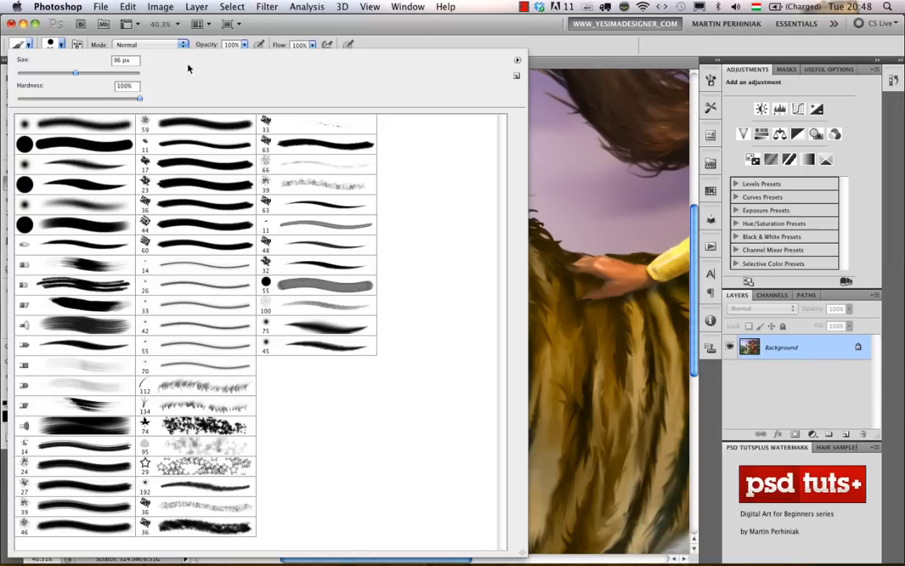
pyautogui.click(517, 60)
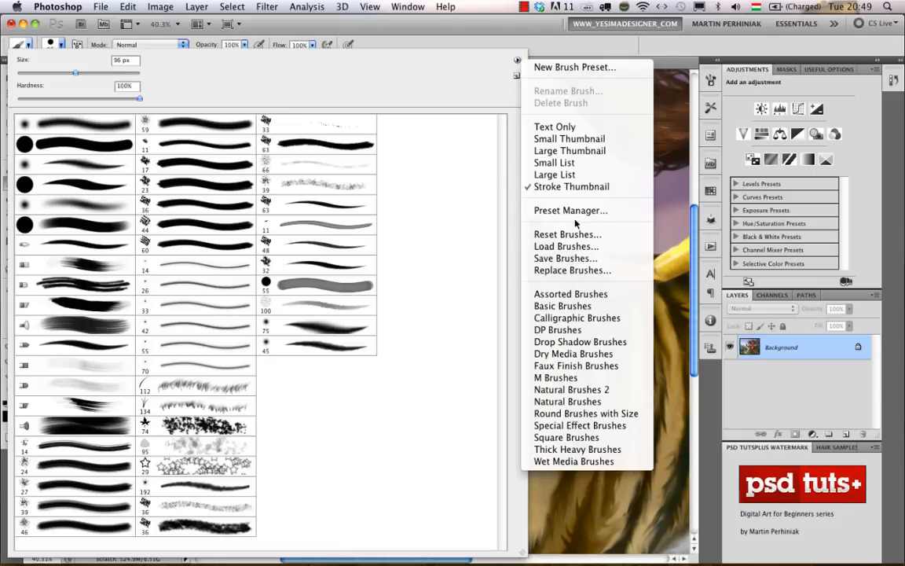
pyautogui.click(132, 8)
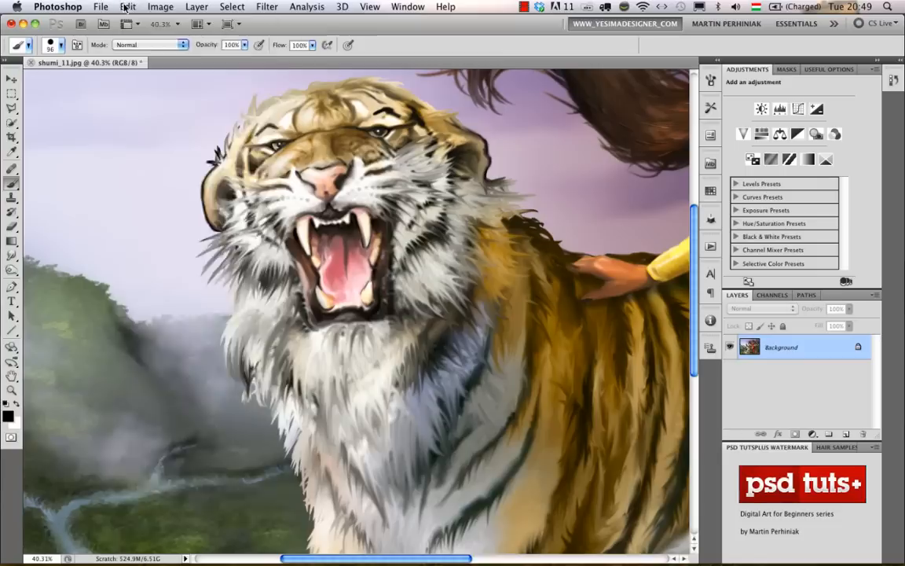
# Review the brushes and the available preset types in the Preset Manager, selecting several brush presets, and close it without changes
pyautogui.click(129, 7)
pyautogui.moveTo(185, 387)
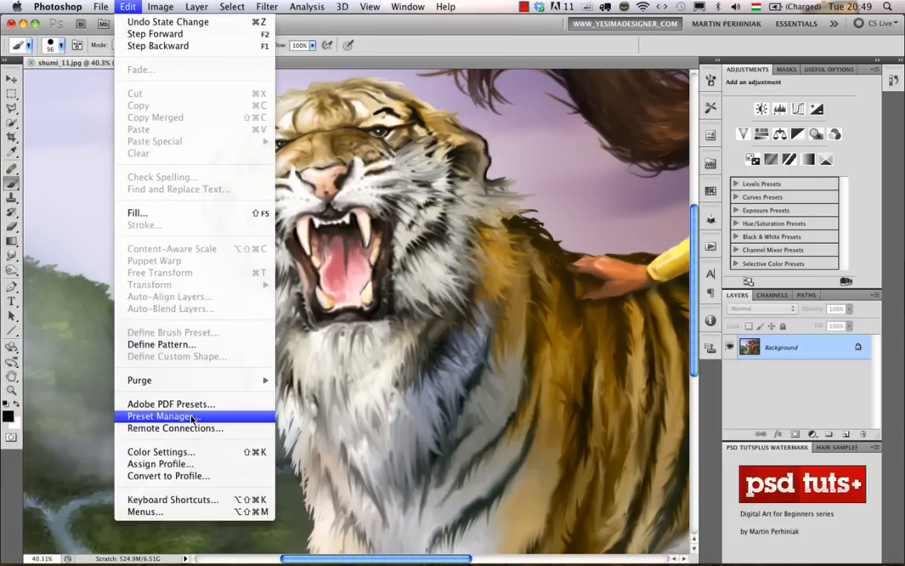
pyautogui.click(178, 415)
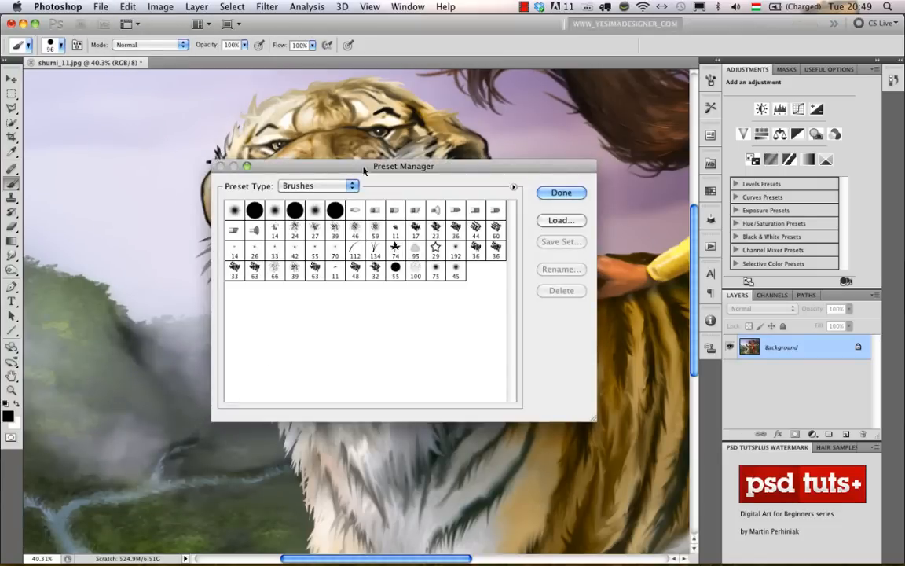
pyautogui.moveTo(479, 281)
pyautogui.mouseDown()
pyautogui.moveTo(357, 222)
pyautogui.moveTo(377, 238)
pyautogui.mouseUp()
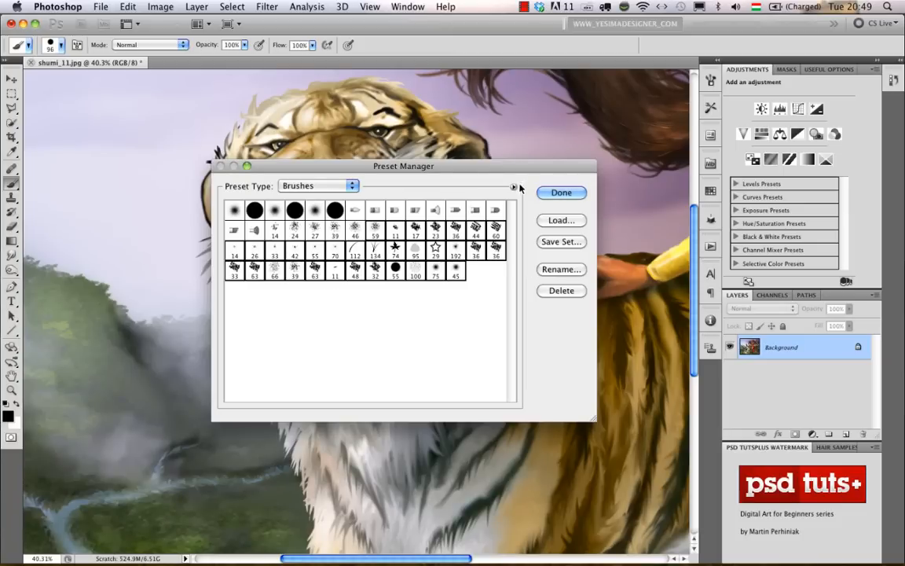
pyautogui.click(352, 186)
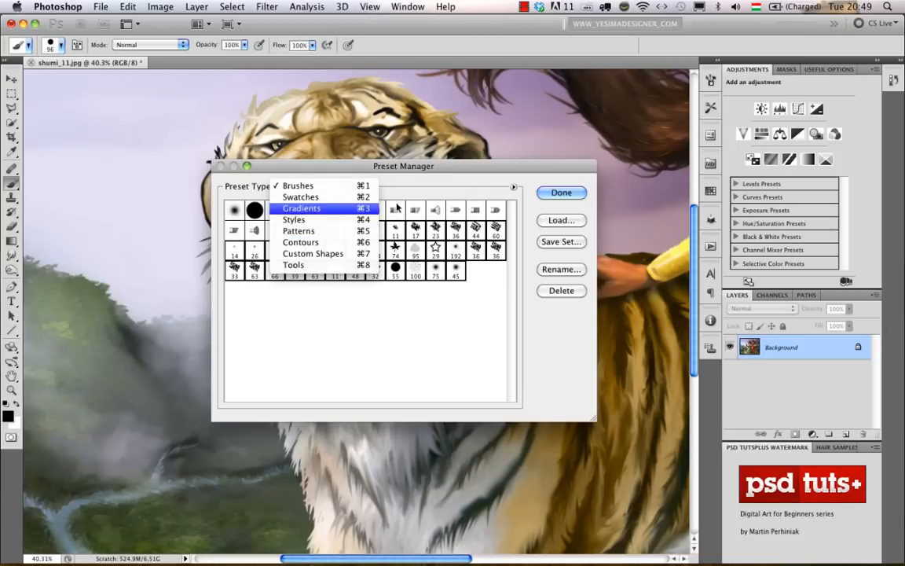
pyautogui.moveTo(449, 172); pyautogui.dragTo(445, 151)
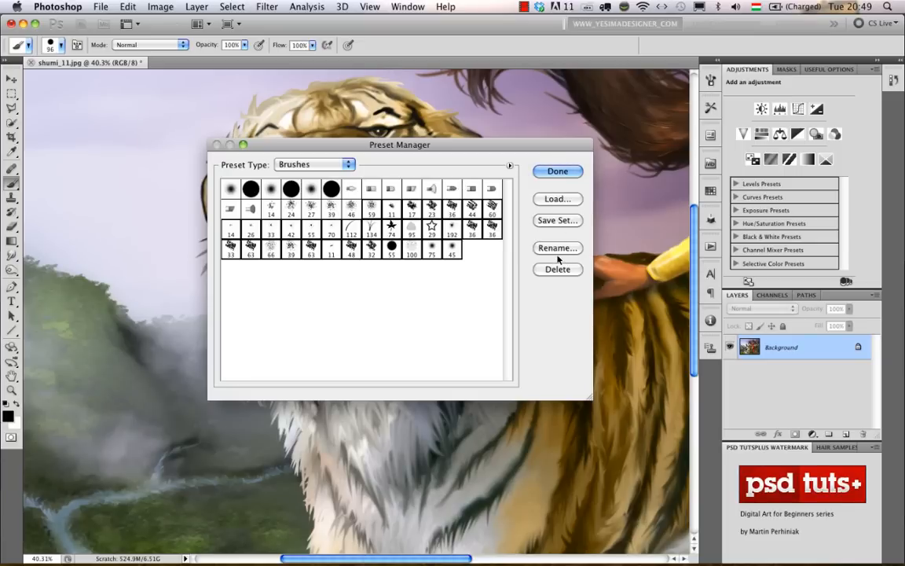
pyautogui.click(557, 170)
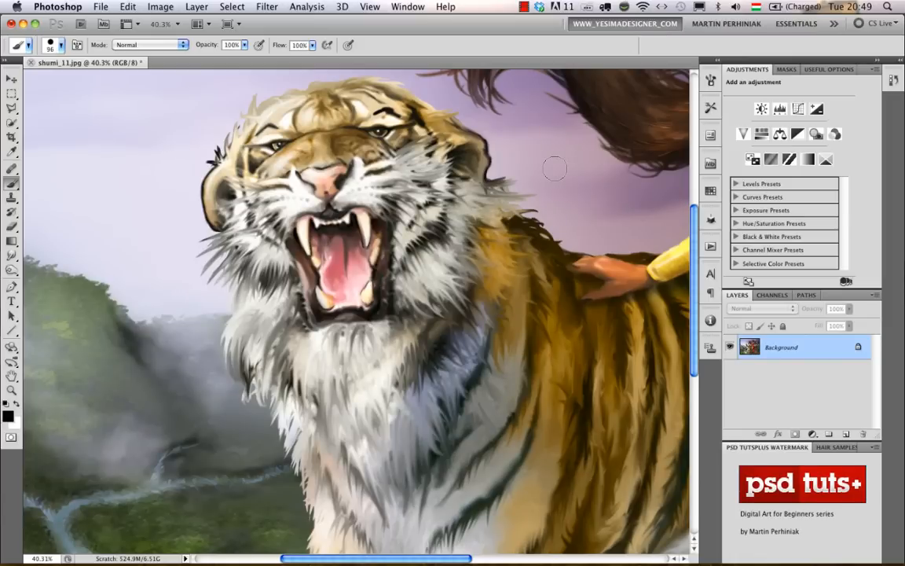
# Fit the whole painting in view and look back through the recorded history states to the opening snapshot
pyautogui.press('super+0')
pyautogui.press('v')
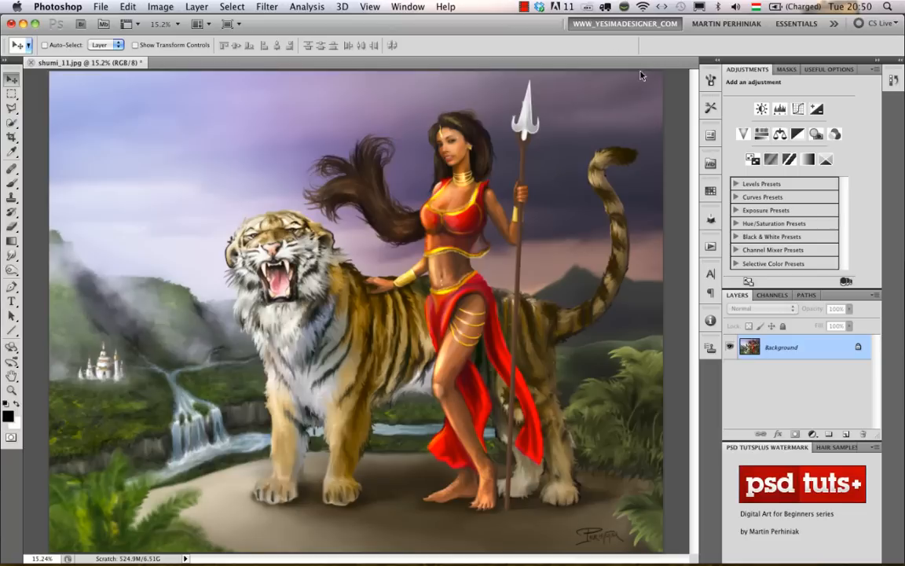
pyautogui.click(894, 78)
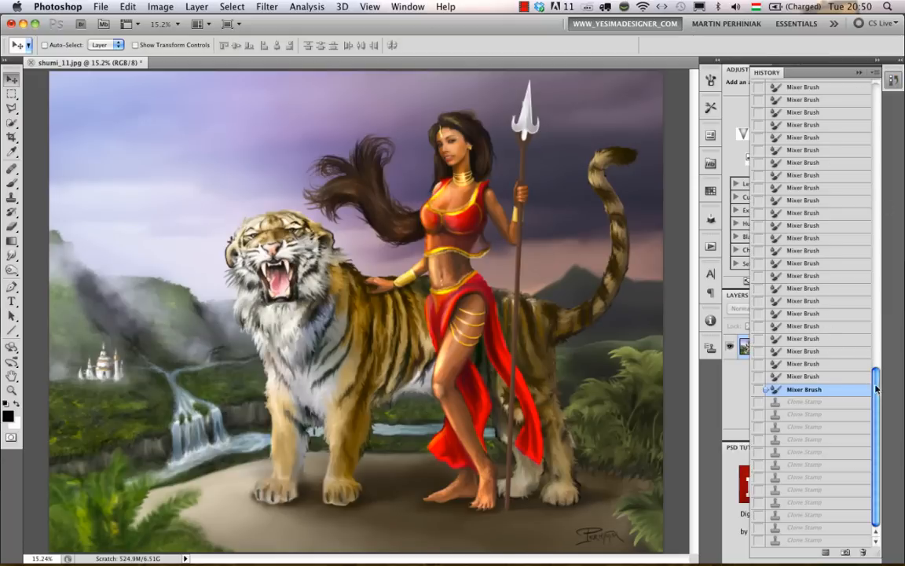
pyautogui.scroll(20, 789, 350)
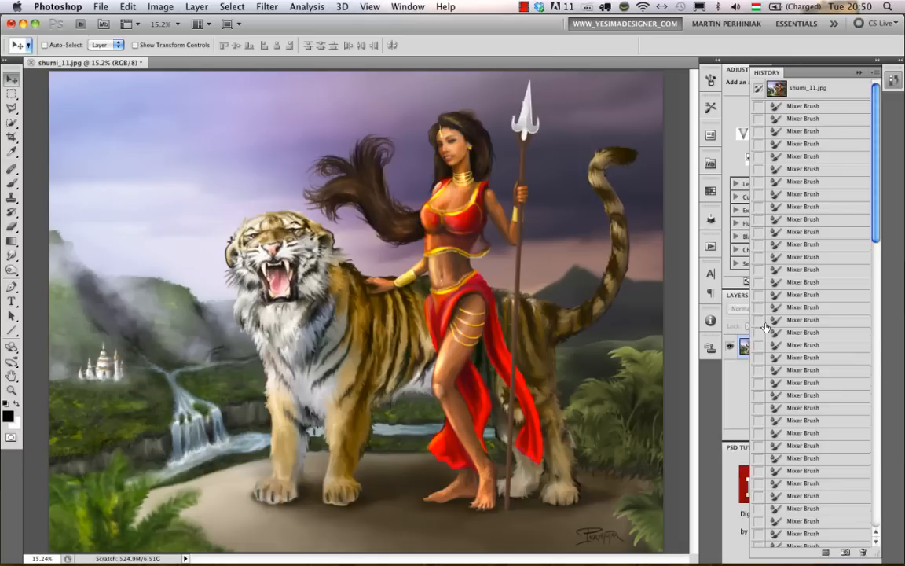
# Check the History States setting in the Performance preferences and leave it unmodified
pyautogui.click(63, 7)
pyautogui.moveTo(79, 45)
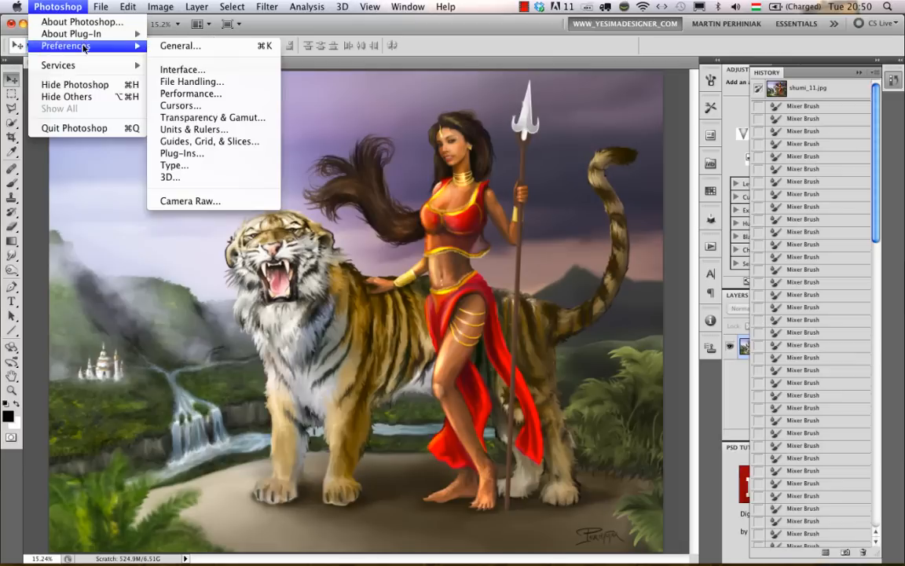
pyautogui.click(209, 95)
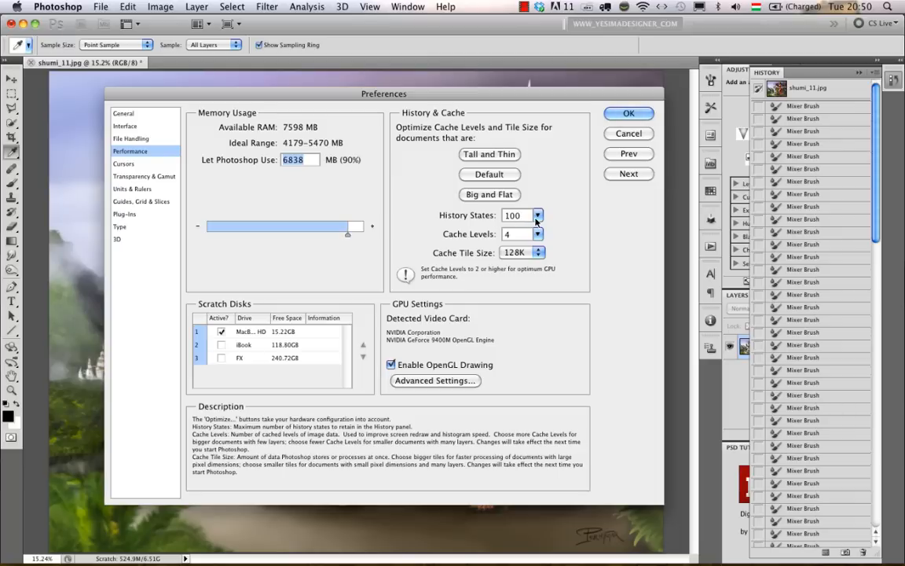
pyautogui.click(628, 134)
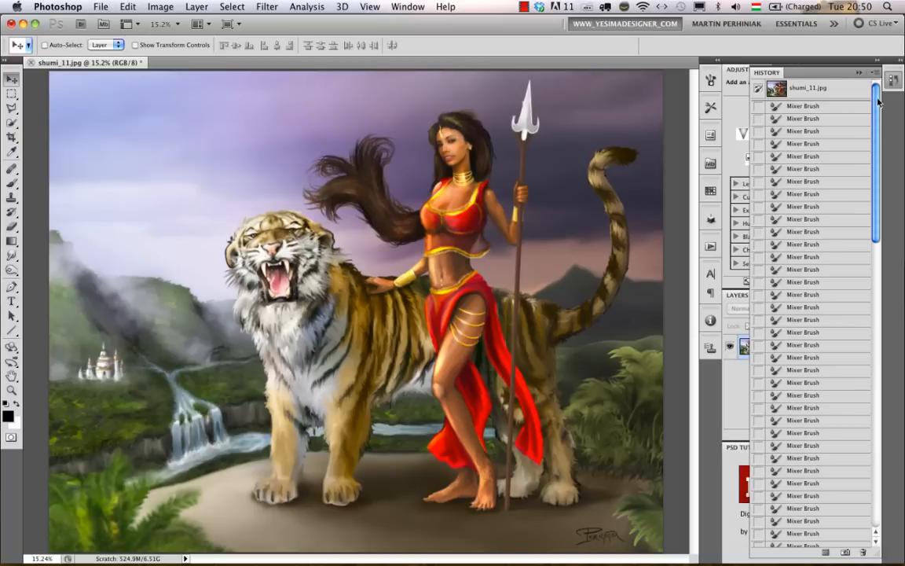
pyautogui.moveTo(878, 102); pyautogui.dragTo(808, 114)
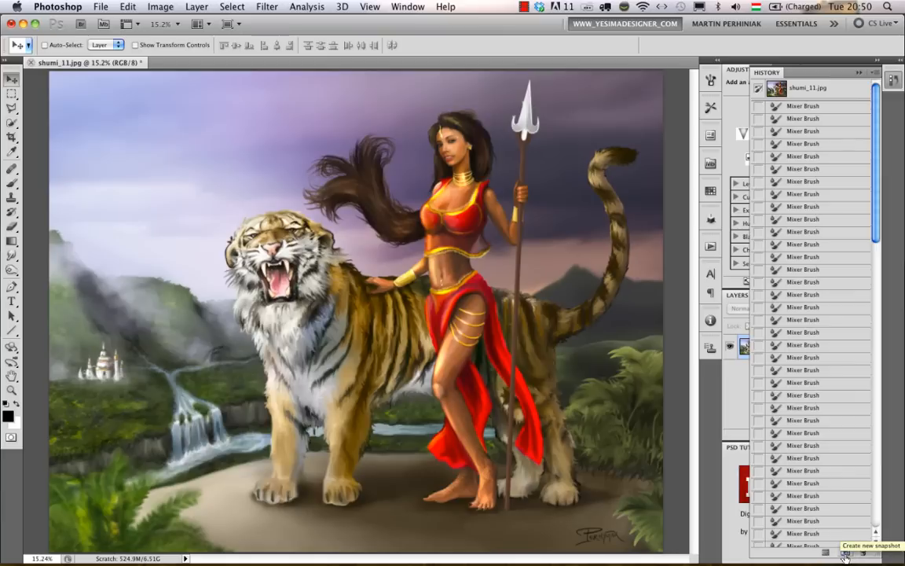
# Invert the painting's colours and store the result as a new history snapshot
pyautogui.hotkey('ctrl', 'i')
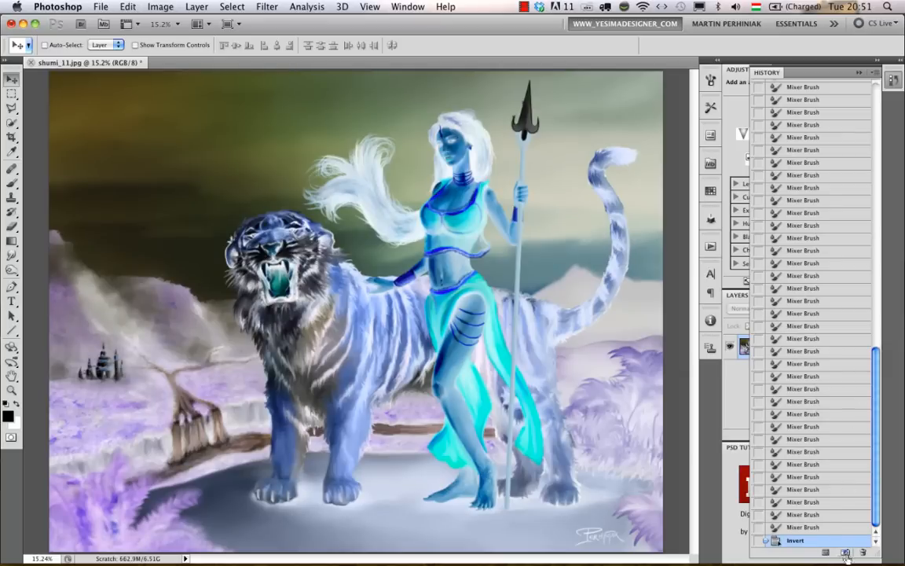
pyautogui.scroll(2, 854, 459)
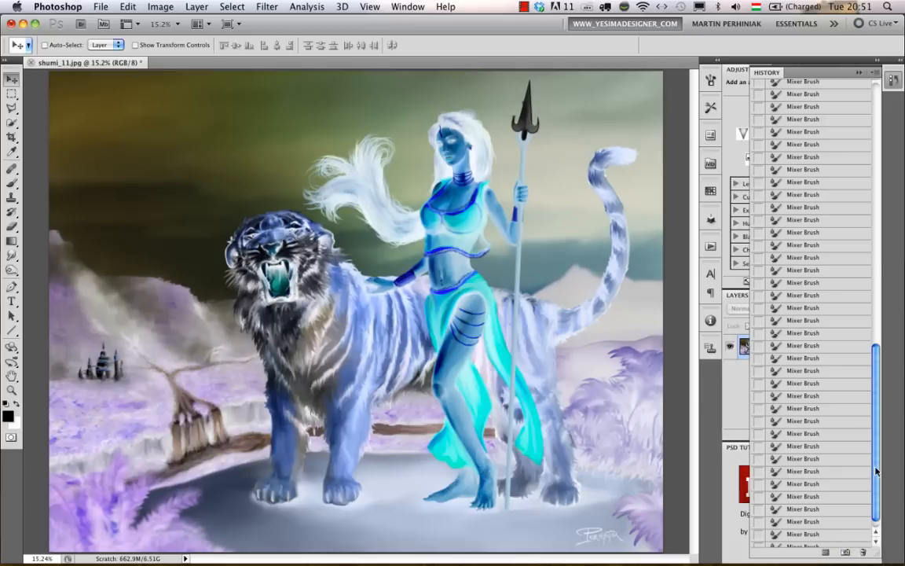
pyautogui.scroll(10, 845, 315)
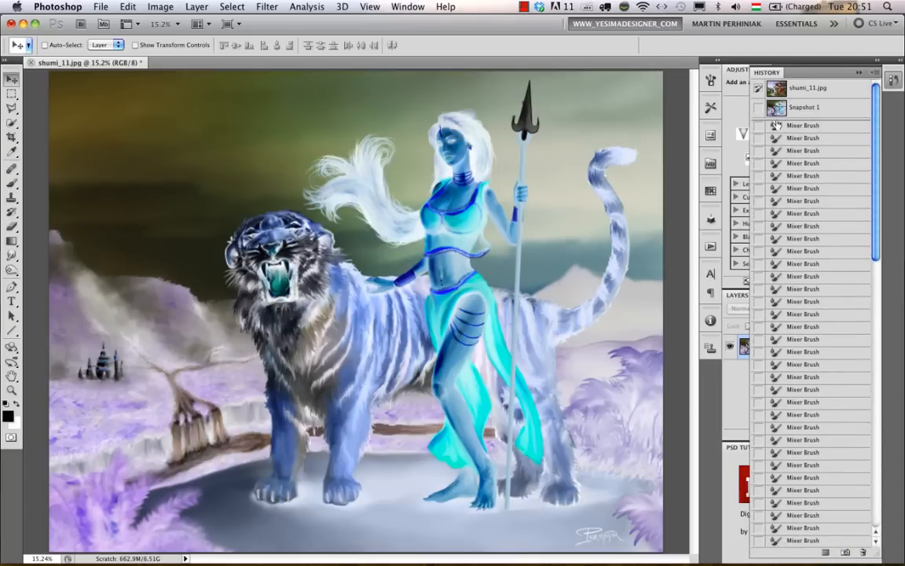
# Compare the original shumi_11.jpg state with the inverted snapshot, ending on the inverted one
pyautogui.click(806, 91)
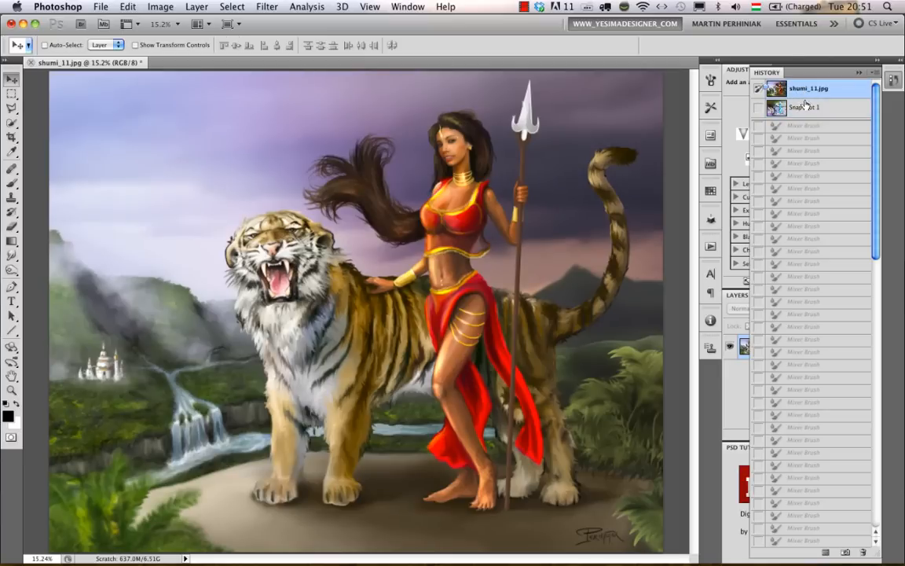
pyautogui.click(805, 103)
pyautogui.click(810, 90)
pyautogui.click(806, 107)
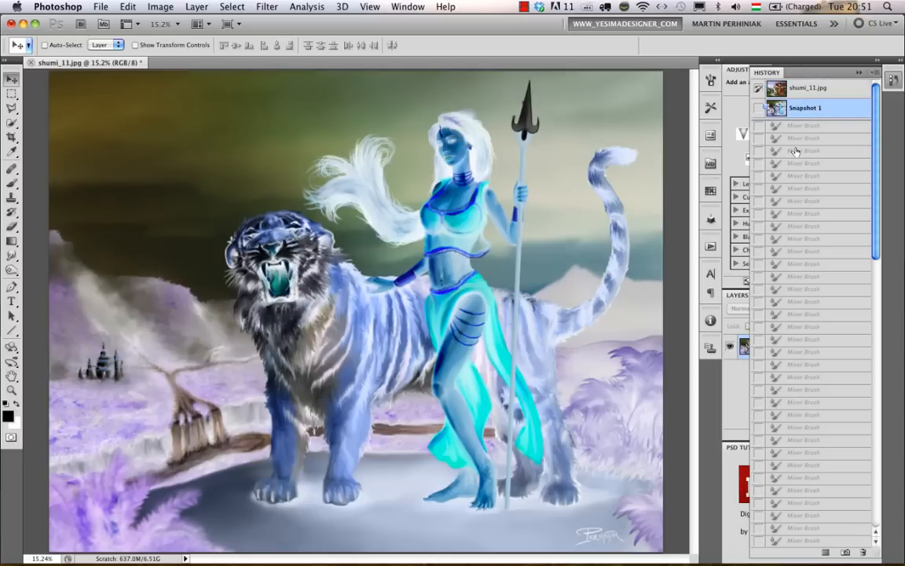
# Invert the snapshot's colours and apply Levels with a black input of 34 and a white input of 188
pyautogui.press('super+i')
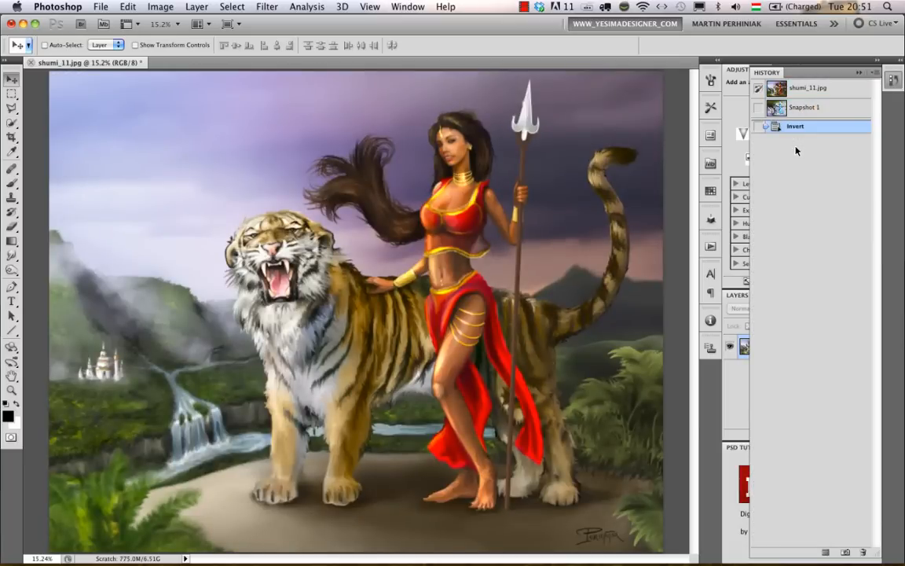
pyautogui.press('super+l')
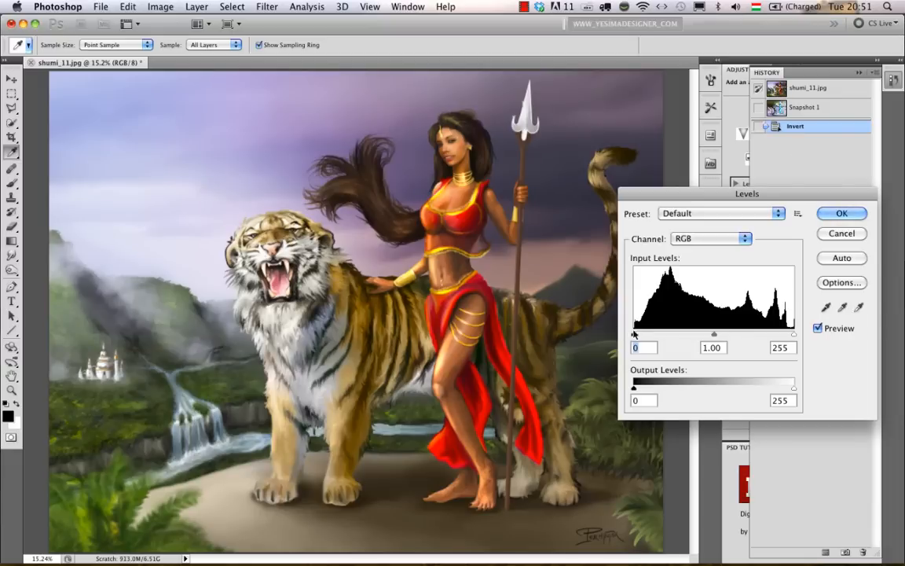
pyautogui.moveTo(633, 335); pyautogui.dragTo(655, 335)
pyautogui.moveTo(794, 335); pyautogui.dragTo(751, 334)
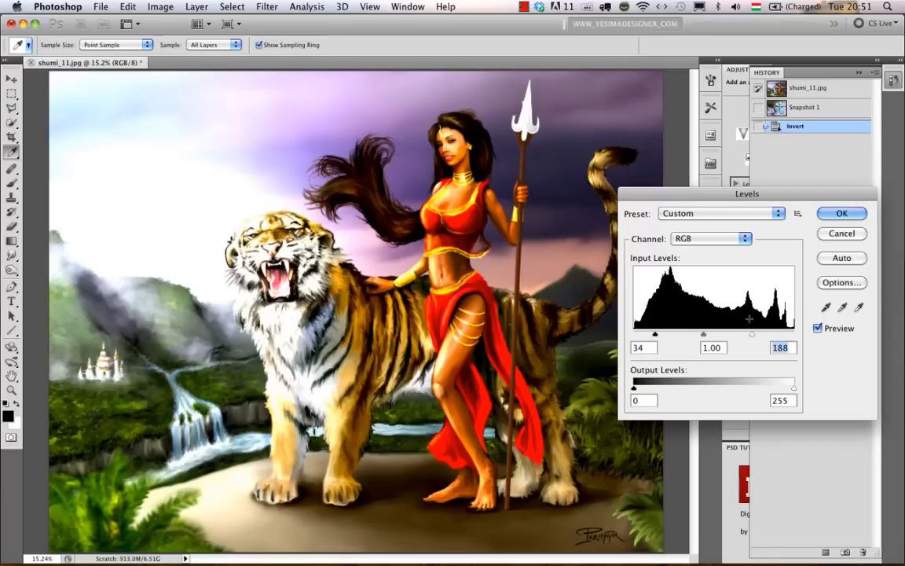
pyautogui.click(842, 213)
pyautogui.press('v')
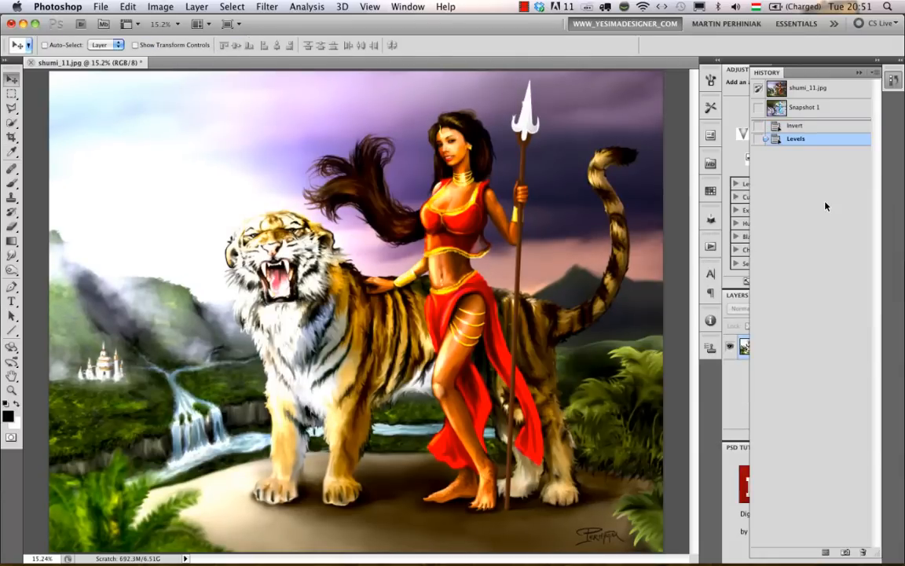
# Store the contrast-boosted version as a new history snapshot and compare it with the inverted snapshot and the original, ending on the new one
pyautogui.click(846, 553)
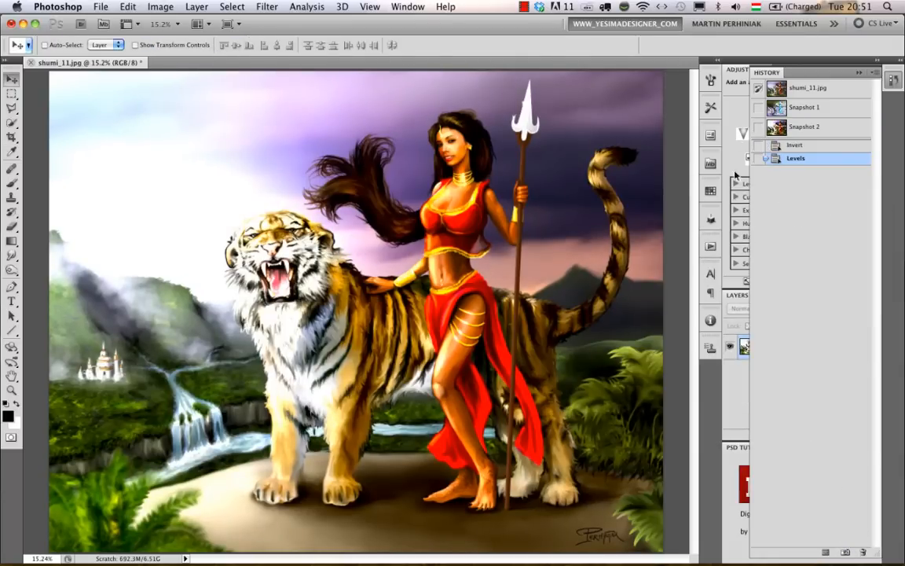
pyautogui.click(809, 126)
pyautogui.click(807, 108)
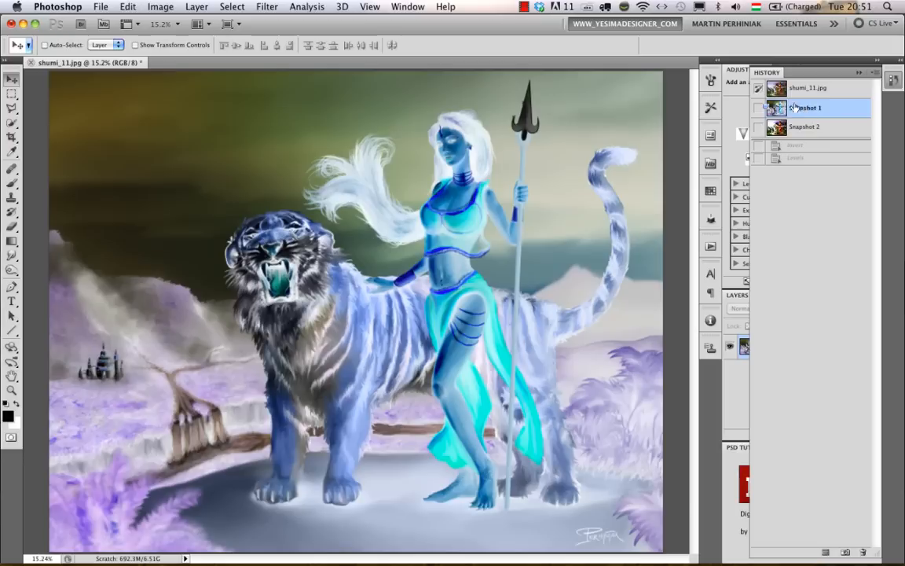
pyautogui.click(806, 88)
pyautogui.click(805, 107)
pyautogui.click(811, 127)
pyautogui.click(810, 108)
pyautogui.click(822, 89)
pyautogui.click(811, 107)
pyautogui.click(806, 128)
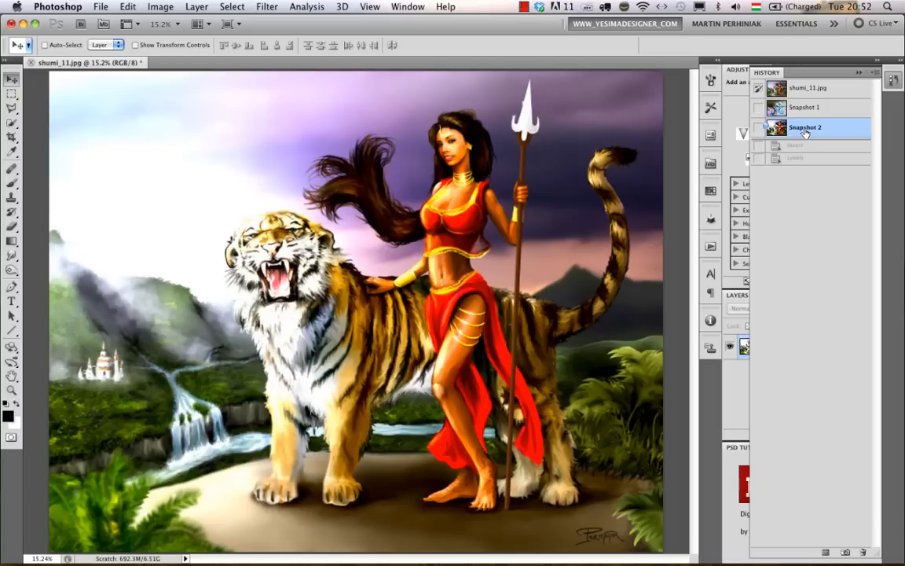
pyautogui.click(91, 7)
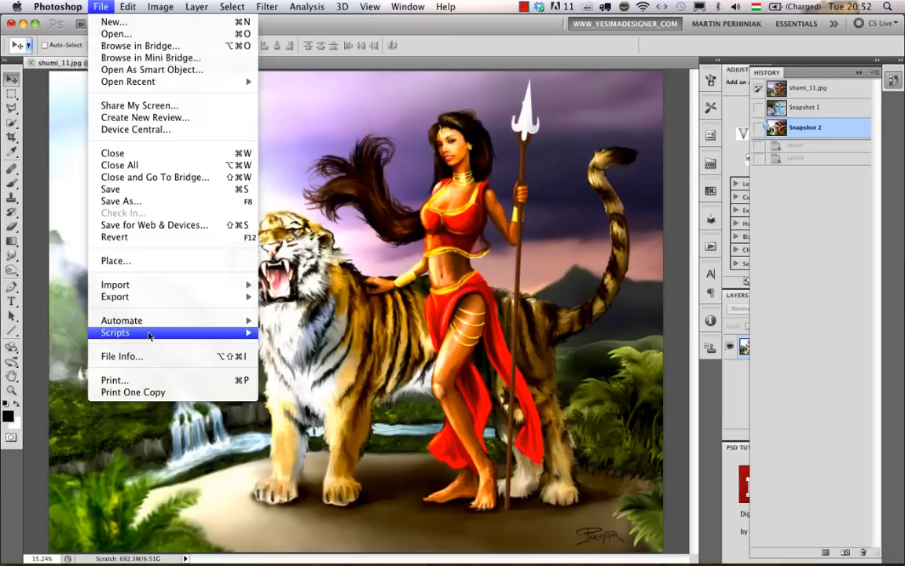
pyautogui.moveTo(139, 287)
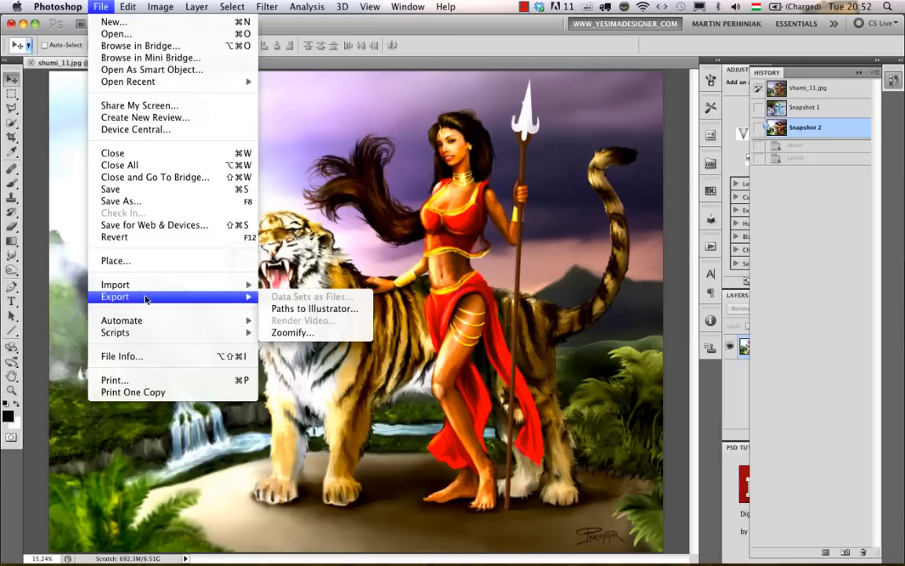
pyautogui.moveTo(154, 336)
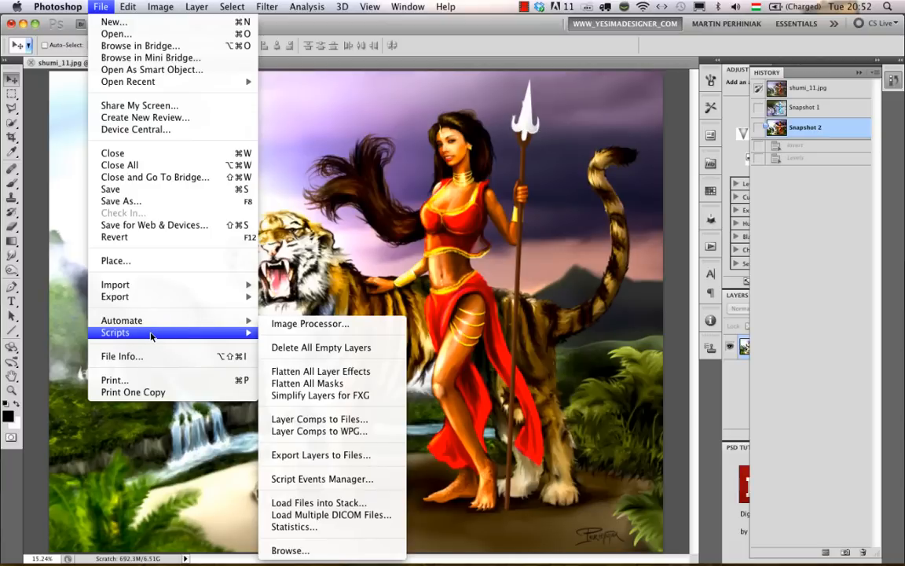
pyautogui.click(799, 191)
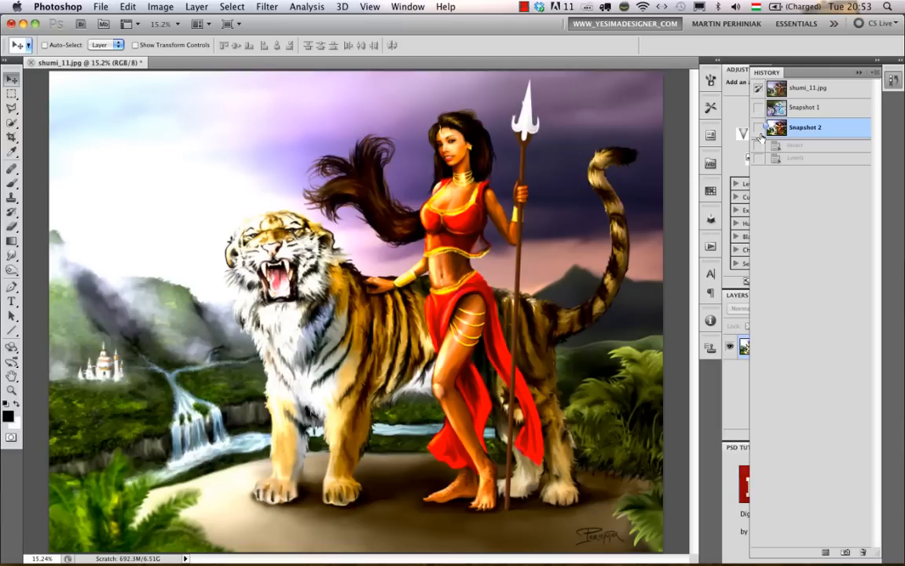
# Review the History Options for automatic snapshots and layer visibility changes, and accept them as set
pyautogui.click(877, 75)
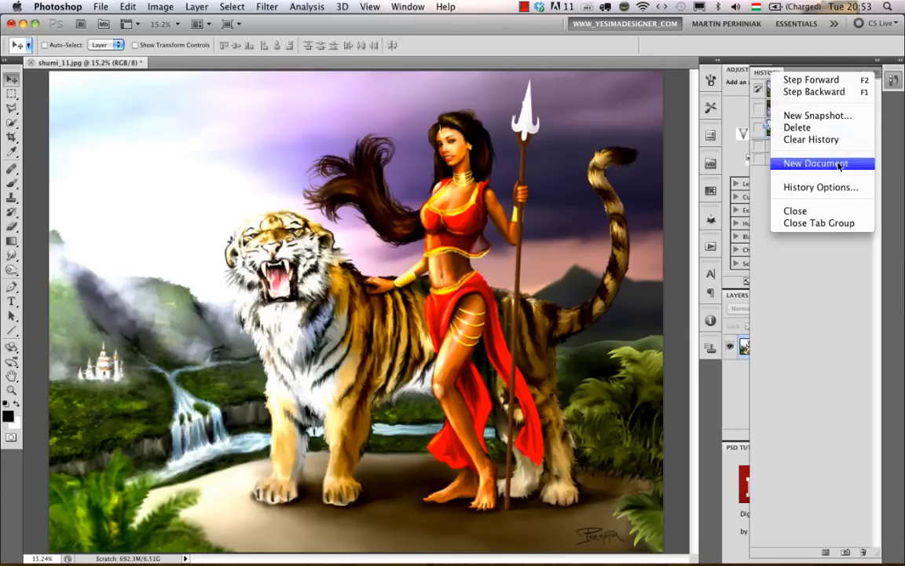
pyautogui.click(821, 187)
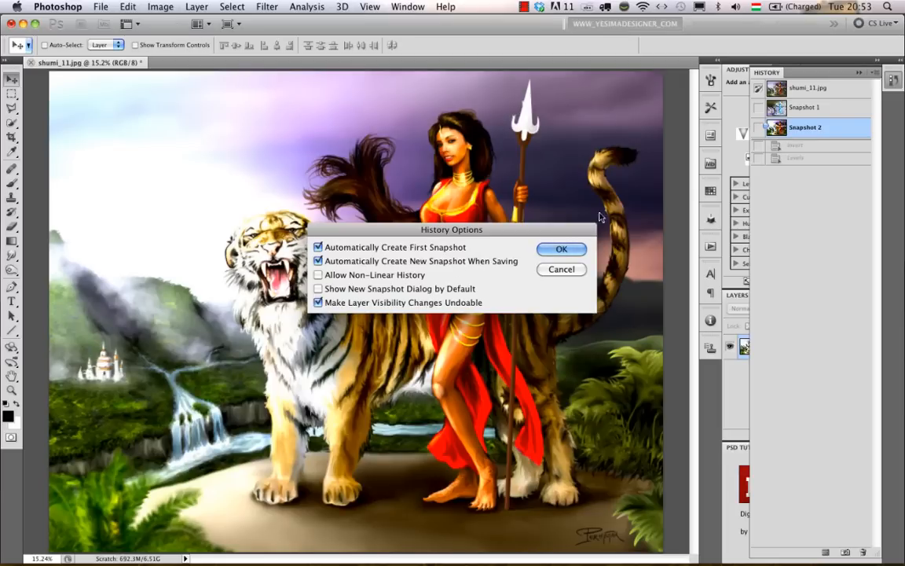
pyautogui.click(564, 250)
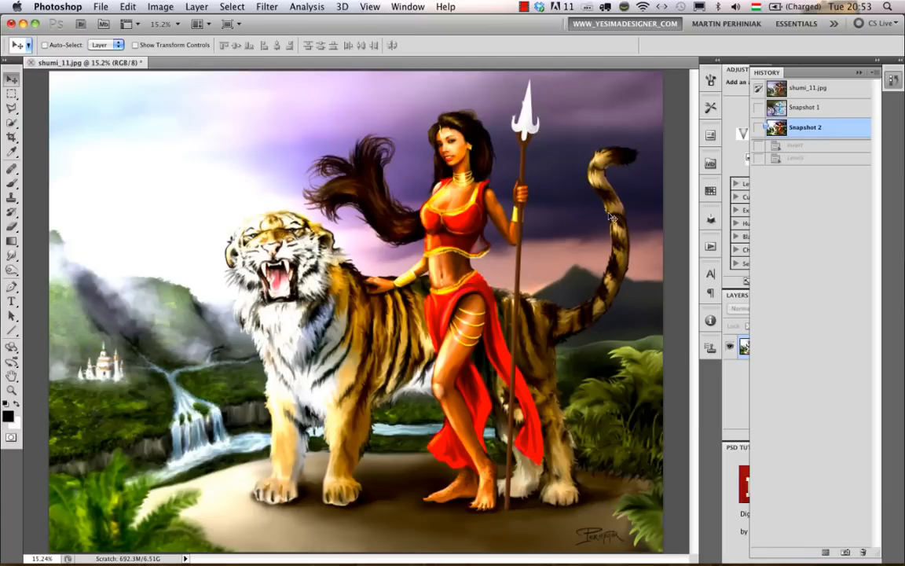
# Save the painting as shumi_11.psd in Photoshop format and switch to the automatic history snapshot made by that save
pyautogui.press('super+shift+s')
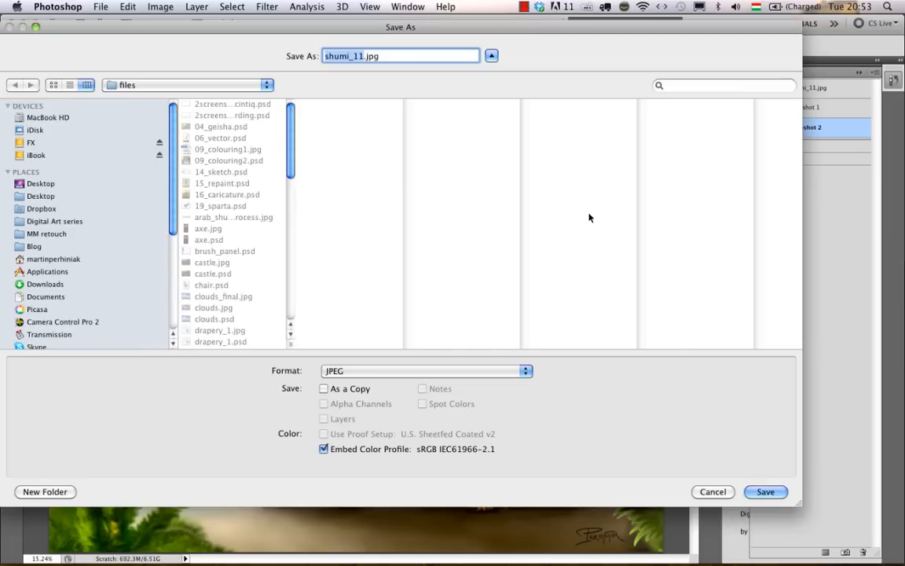
pyautogui.click(401, 371)
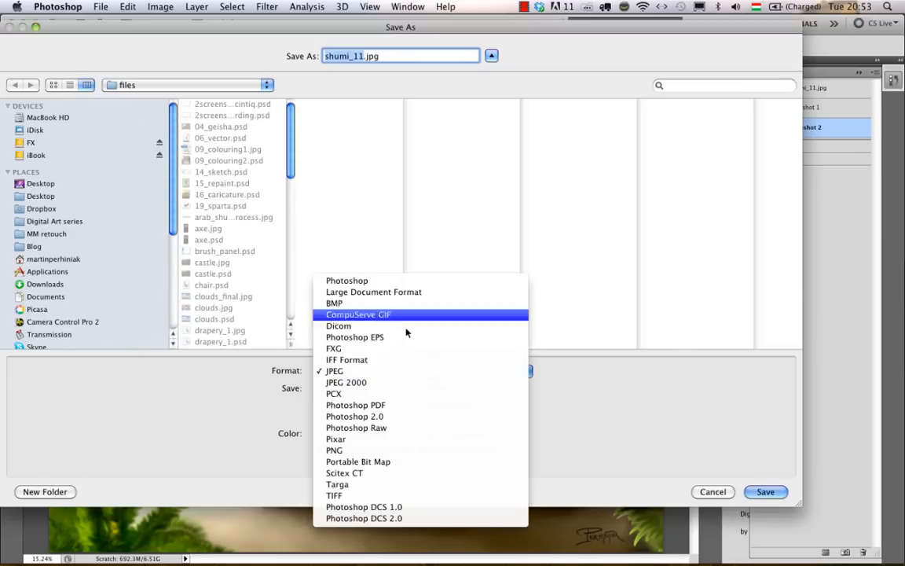
pyautogui.click(404, 280)
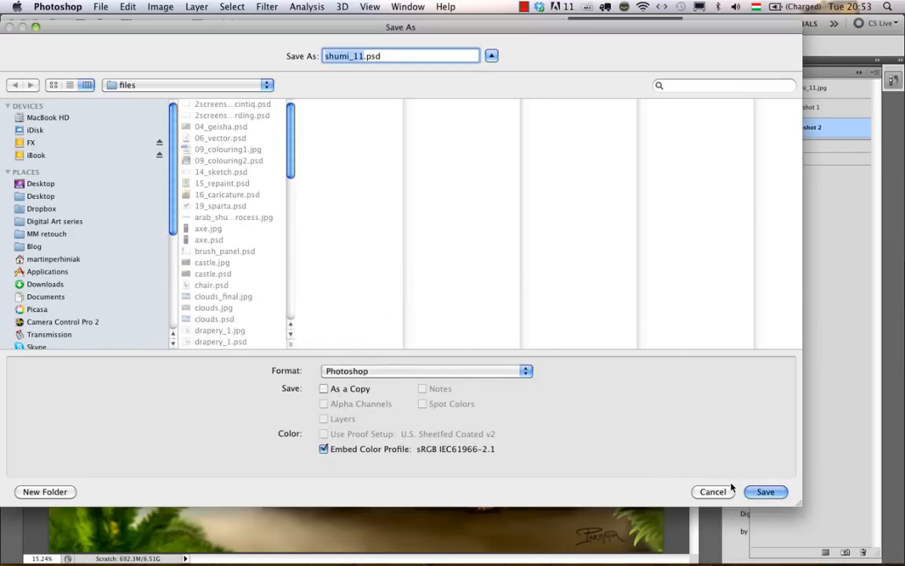
pyautogui.click(765, 491)
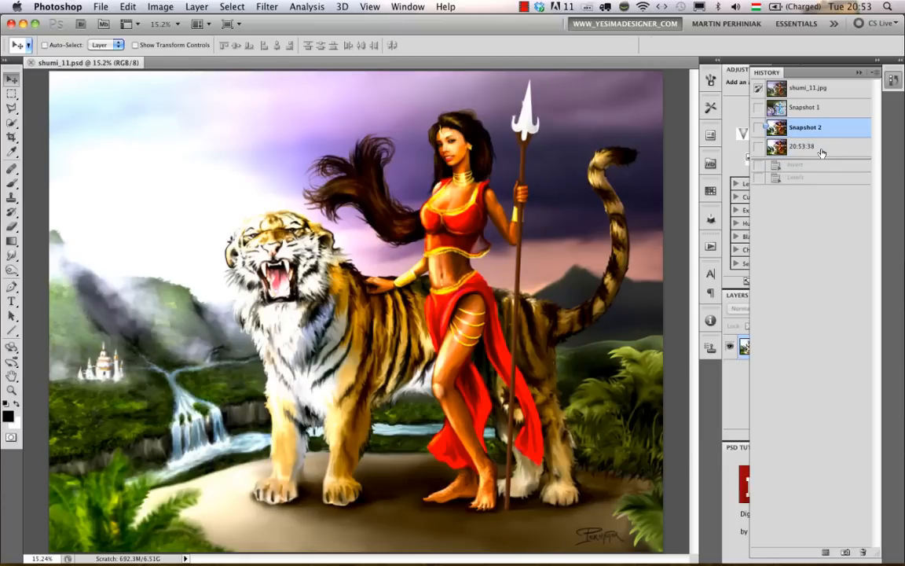
pyautogui.click(834, 148)
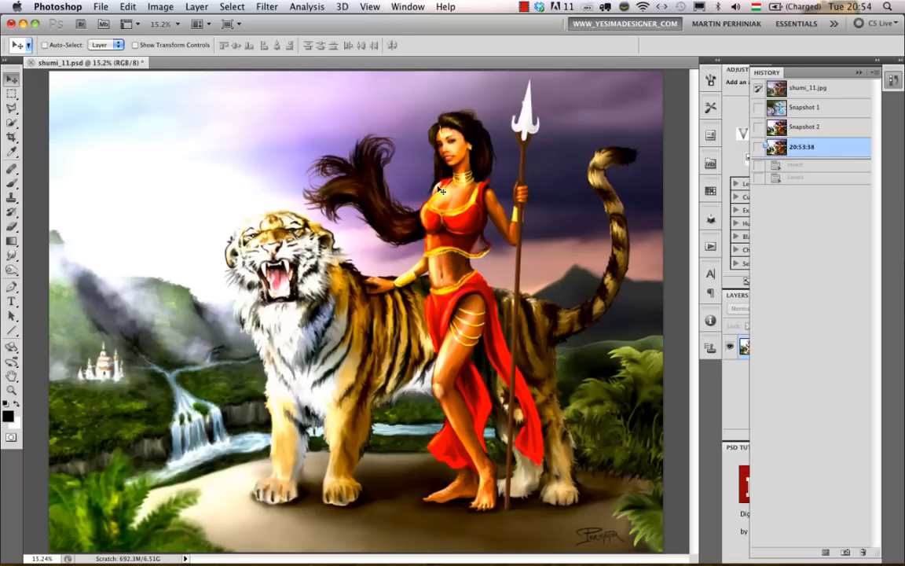
# Paint a freehand black zigzag across the sky and the tiger's face with the Brush tool, and save the document
pyautogui.press('b')
pyautogui.moveTo(158, 126)
pyautogui.mouseDown()
pyautogui.moveTo(295, 184)
pyautogui.moveTo(325, 274)
pyautogui.mouseUp()
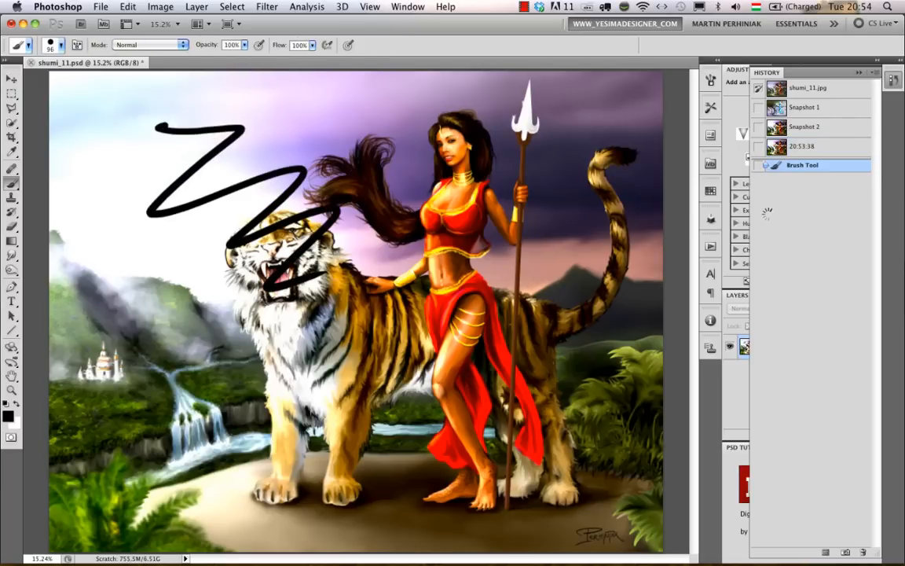
pyautogui.press('super+s')
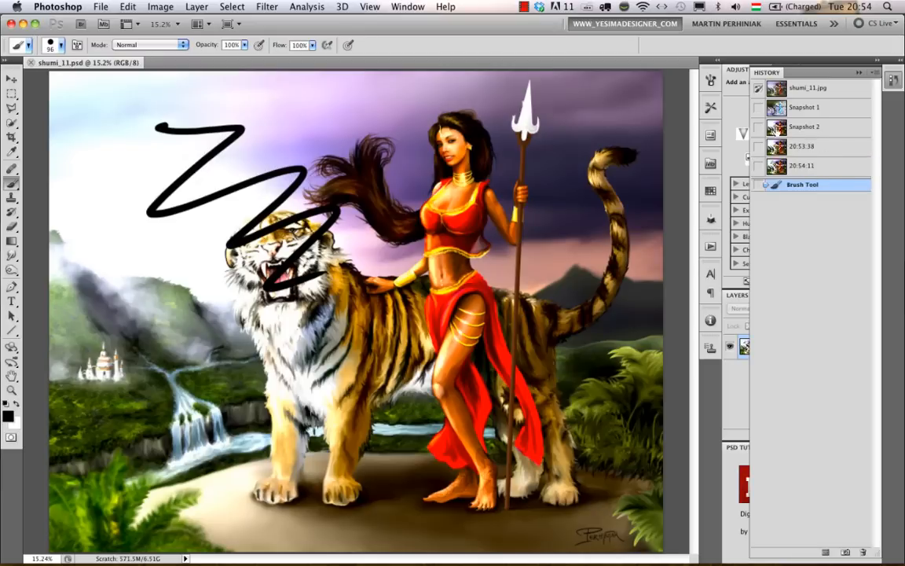
# Compare the scribbled save snapshot with the first save snapshot and Snapshot 2, ending on the first save snapshot
pyautogui.click(812, 165)
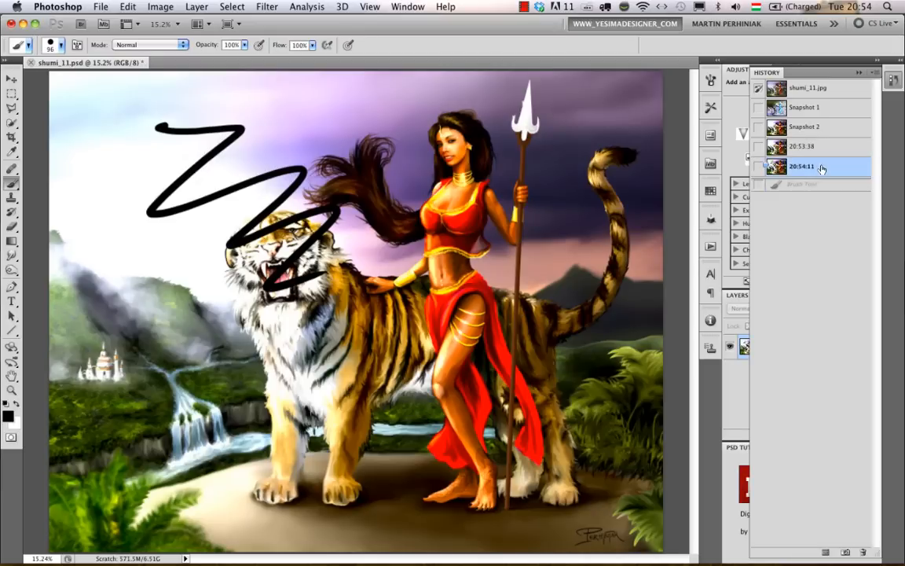
pyautogui.click(818, 146)
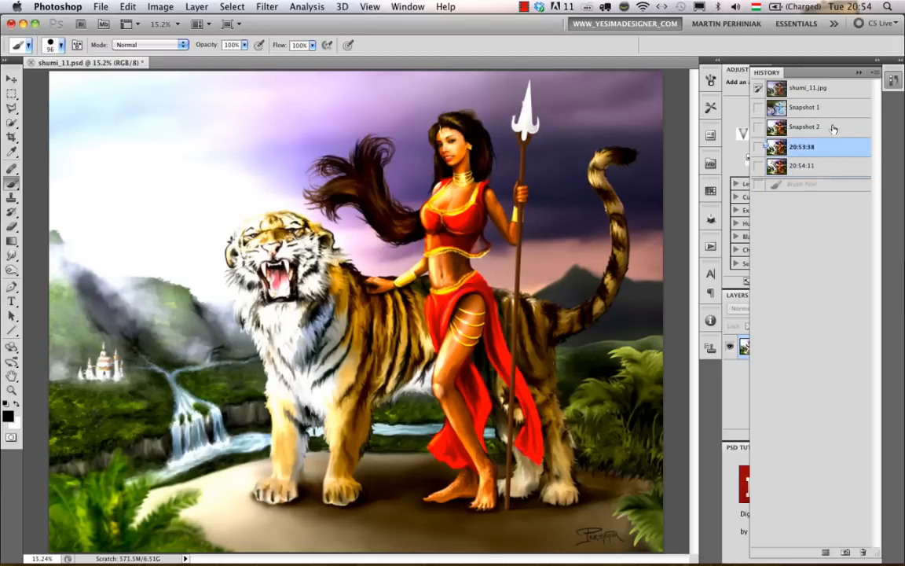
pyautogui.click(825, 127)
pyautogui.click(826, 146)
pyautogui.click(826, 166)
pyautogui.click(825, 148)
pyautogui.click(758, 108)
pyautogui.click(761, 89)
pyautogui.click(803, 166)
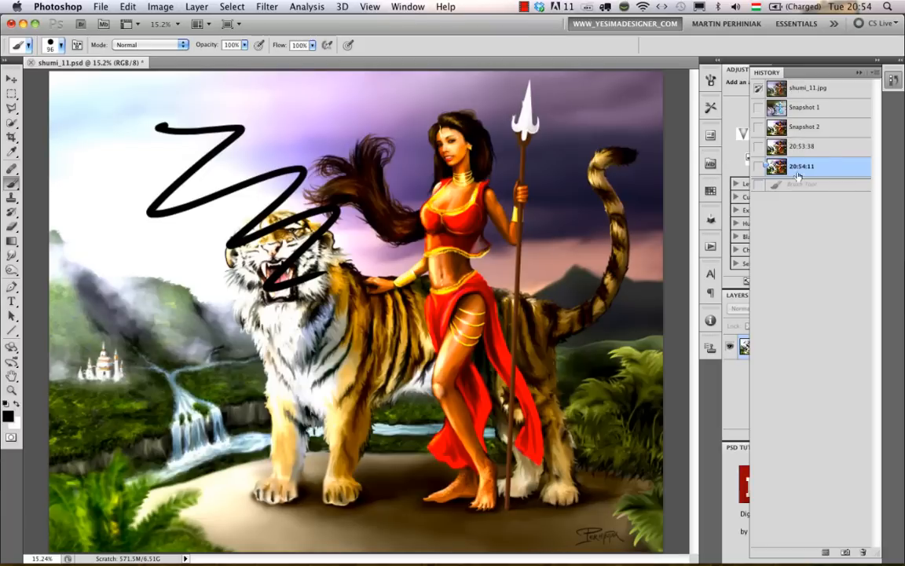
pyautogui.click(802, 148)
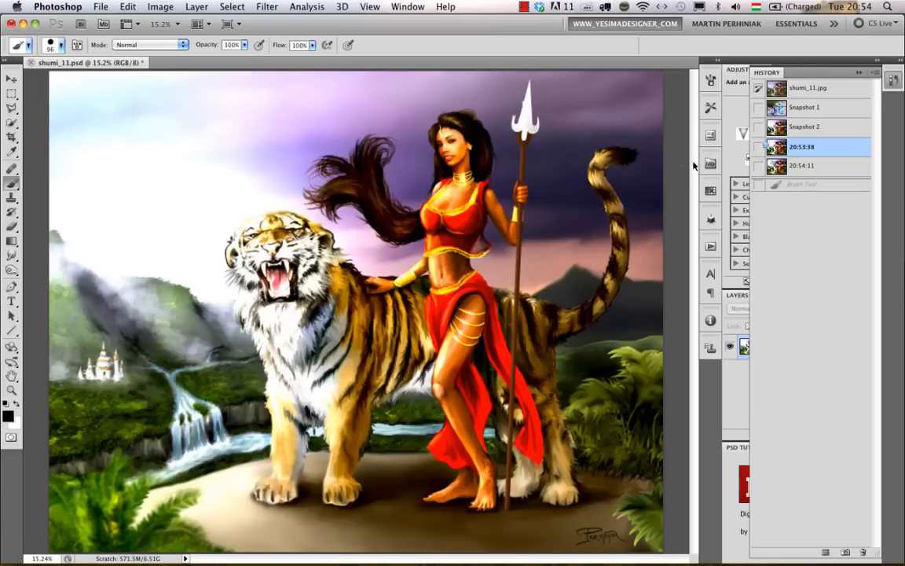
# Set the 20:53:38 snapshot as the History Brush source and paint away parts of the zigzag over the sky and tiger's face in the 20:54:11 version
pyautogui.click(758, 148)
pyautogui.click(804, 166)
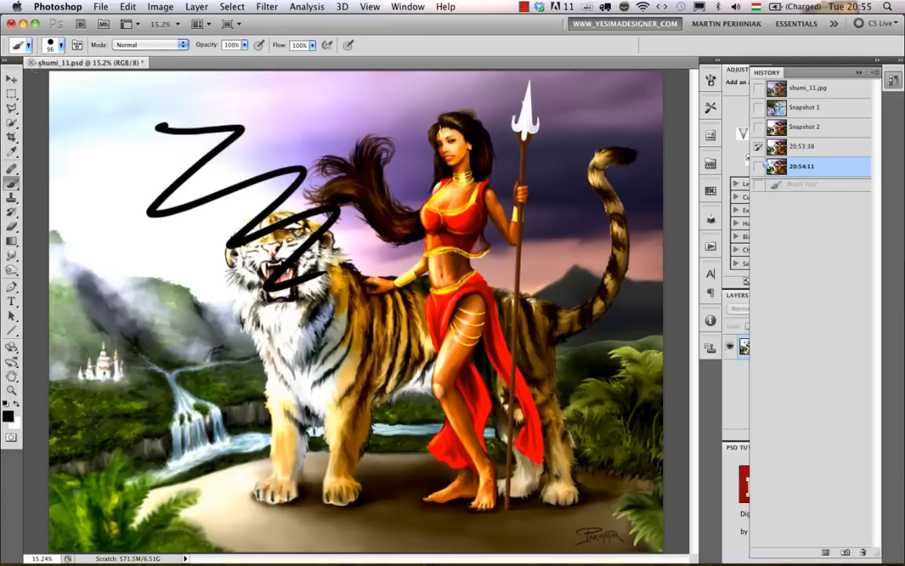
pyautogui.click(11, 211)
pyautogui.moveTo(164, 135)
pyautogui.mouseDown()
pyautogui.moveTo(181, 135)
pyautogui.moveTo(146, 138)
pyautogui.moveTo(232, 111)
pyautogui.moveTo(236, 121)
pyautogui.moveTo(218, 146)
pyautogui.mouseUp()
pyautogui.moveTo(291, 256)
pyautogui.mouseDown()
pyautogui.moveTo(264, 206)
pyautogui.moveTo(224, 210)
pyautogui.moveTo(279, 196)
pyautogui.mouseUp()
pyautogui.moveTo(236, 228)
pyautogui.mouseDown()
pyautogui.moveTo(275, 255)
pyautogui.moveTo(301, 169)
pyautogui.mouseUp()
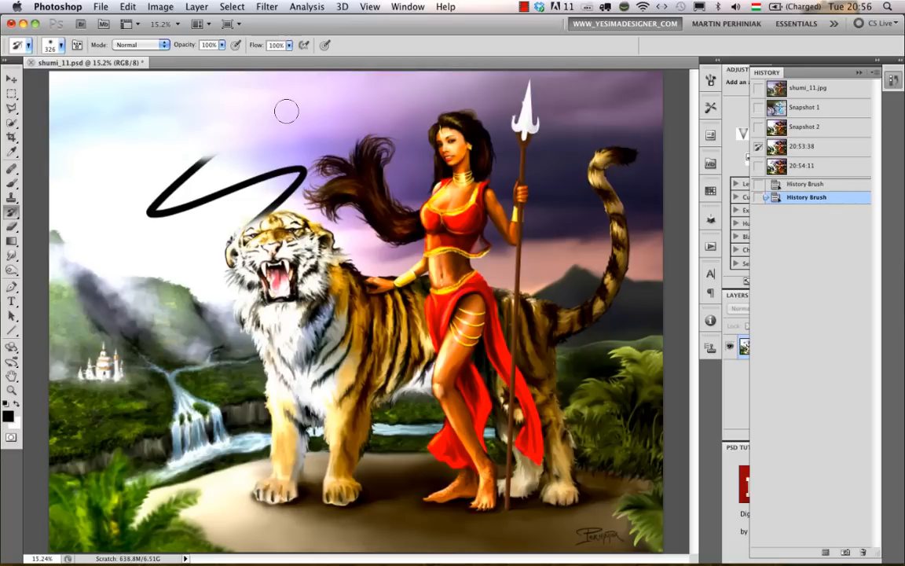
# Return the painting to its original shumi_11.jpg state and inspect the tiger's head up close before viewing the whole image again
pyautogui.click(817, 88)
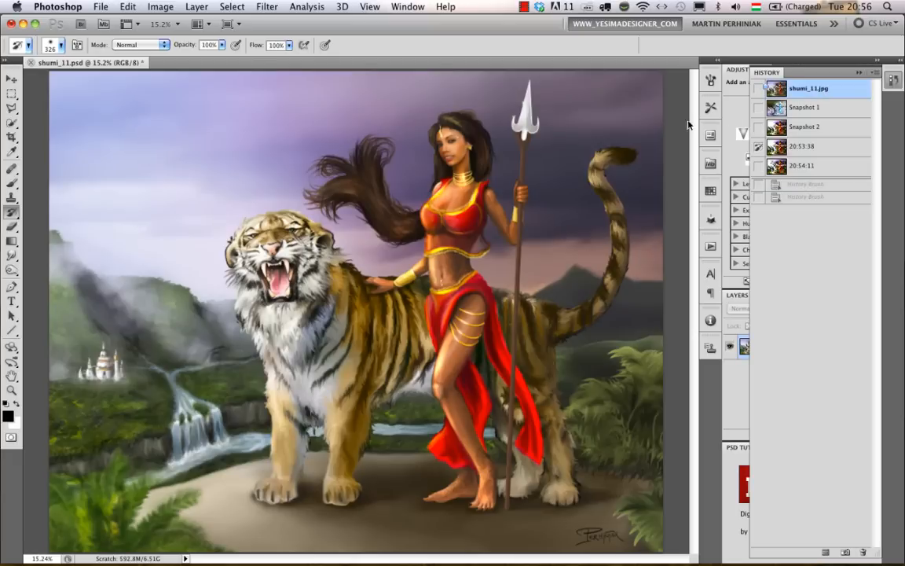
pyautogui.press('v')
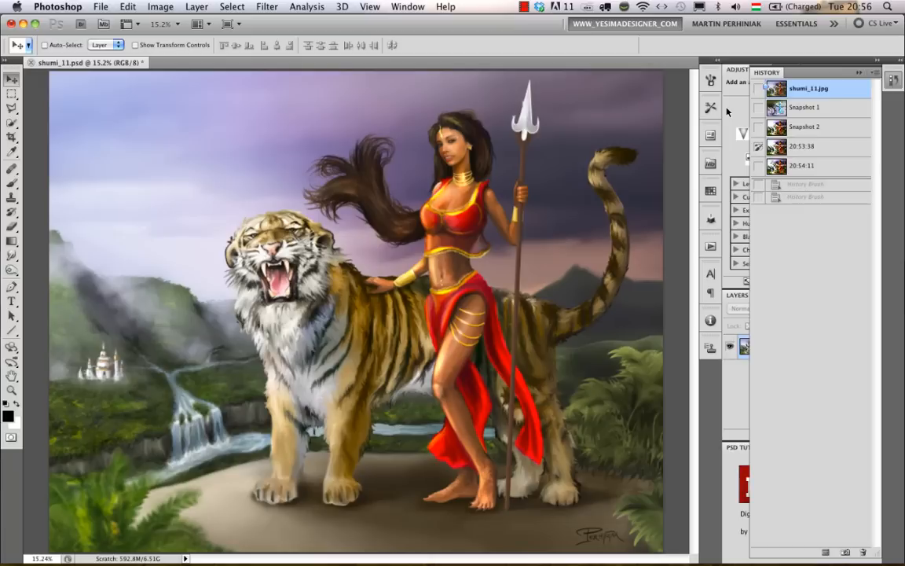
pyautogui.scroll(1, 288, 233)
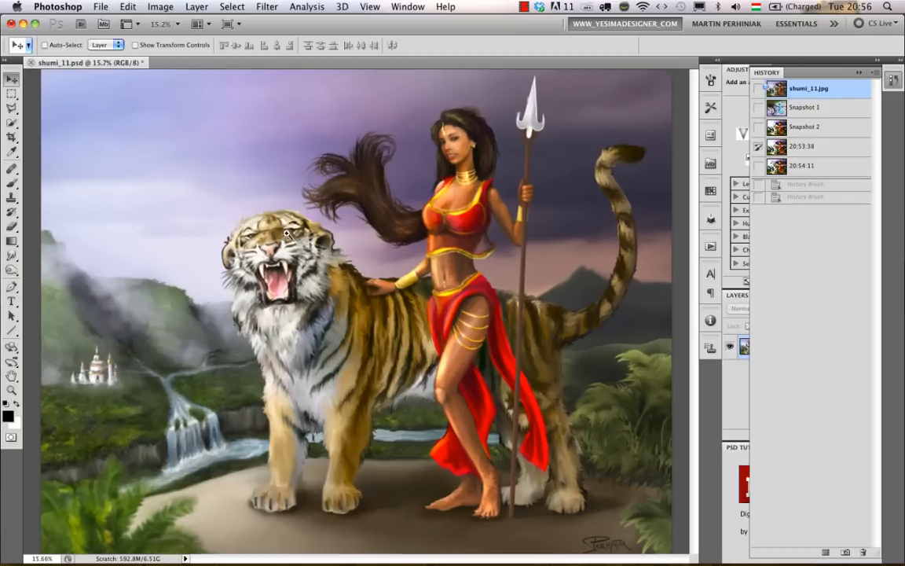
pyautogui.scroll(5, 288, 234)
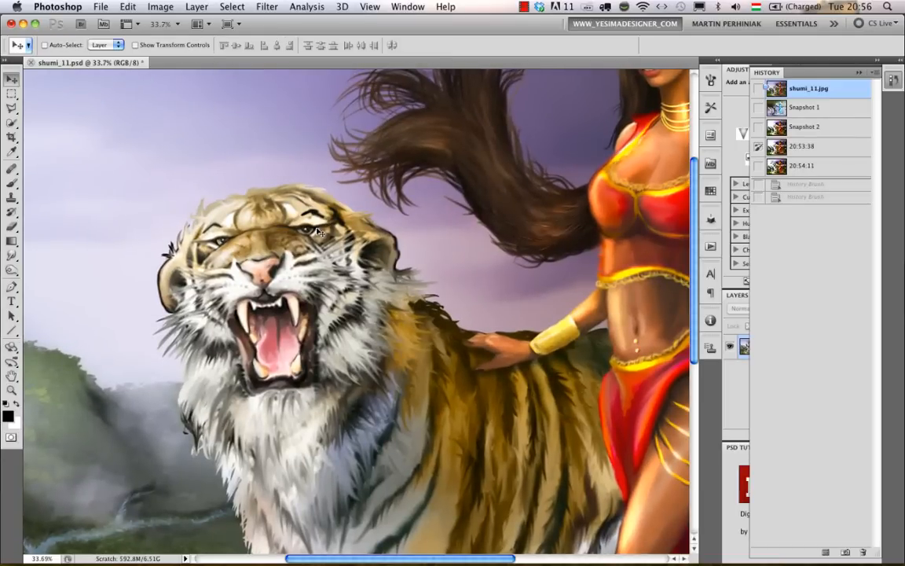
pyautogui.press('z')
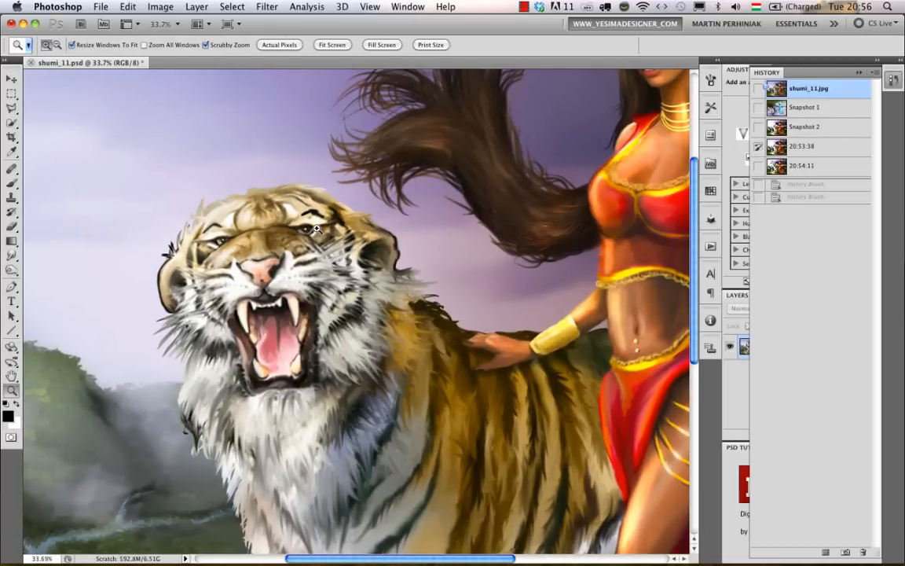
pyautogui.moveTo(338, 186); pyautogui.dragTo(300, 205)
pyautogui.press('v')
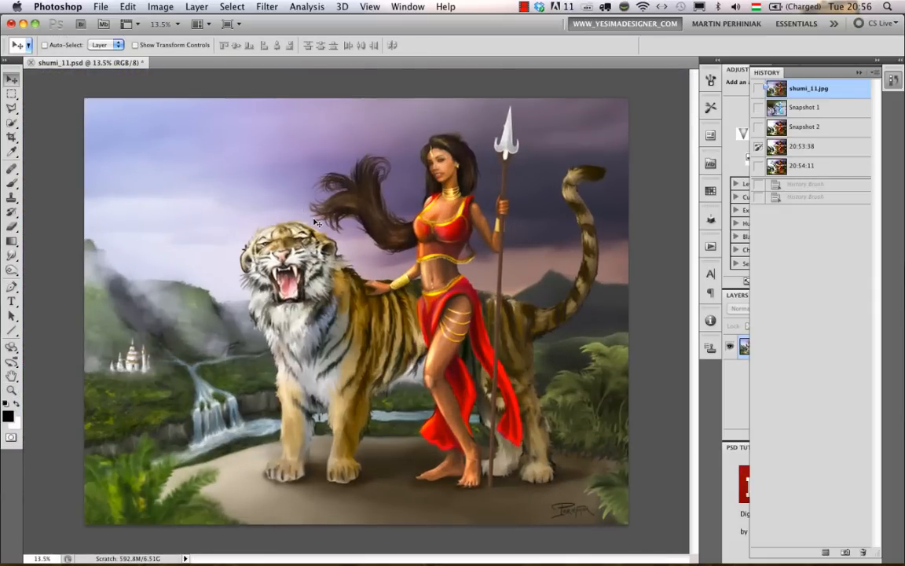
pyautogui.press('super+plus')
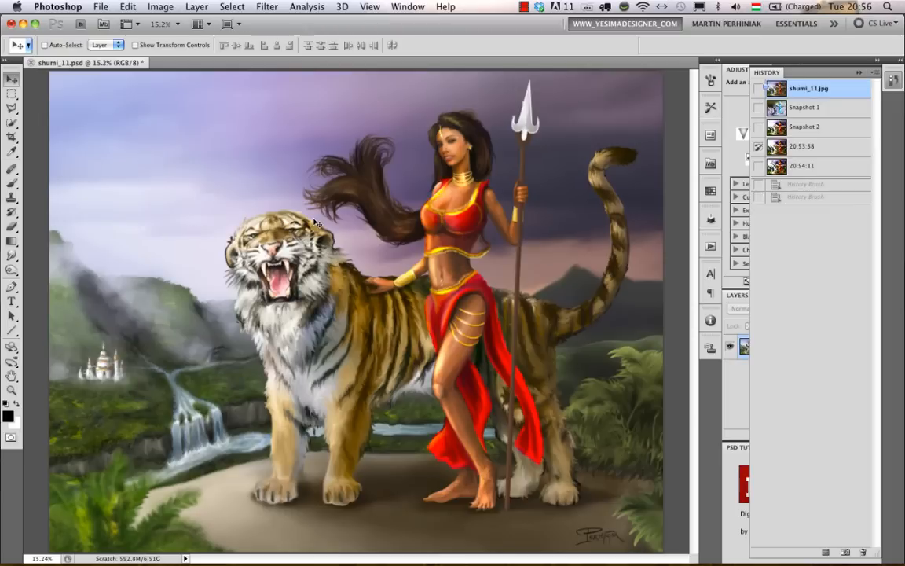
# Examine the tiger's head and the woman at several magnifications with the Zoom tool, ending on the whole painting
pyautogui.press('z')
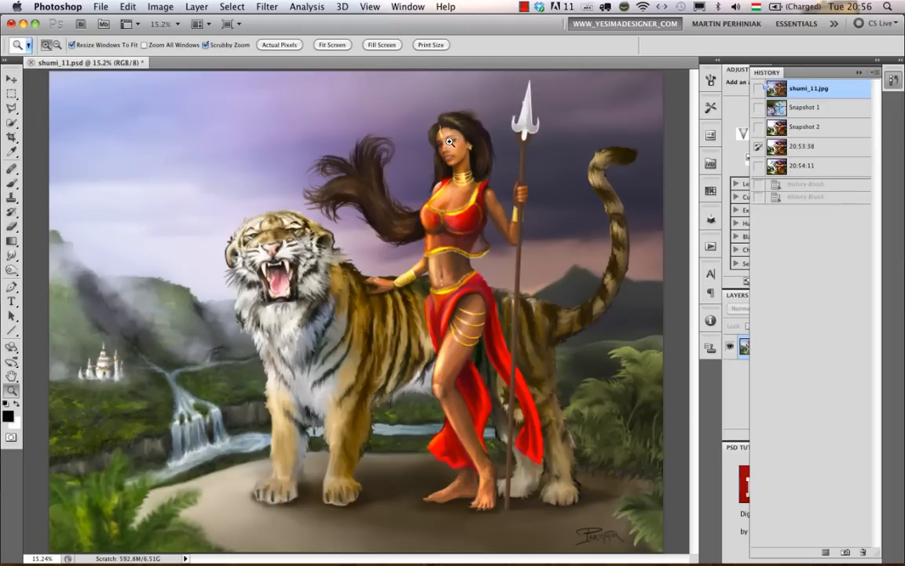
pyautogui.moveTo(402, 130); pyautogui.dragTo(442, 157)
pyautogui.press('v')
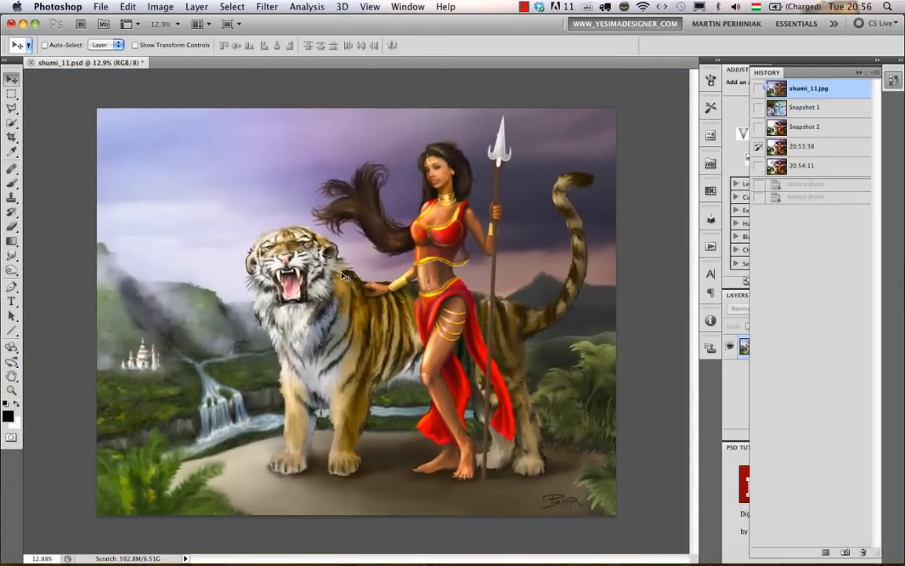
pyautogui.press('z')
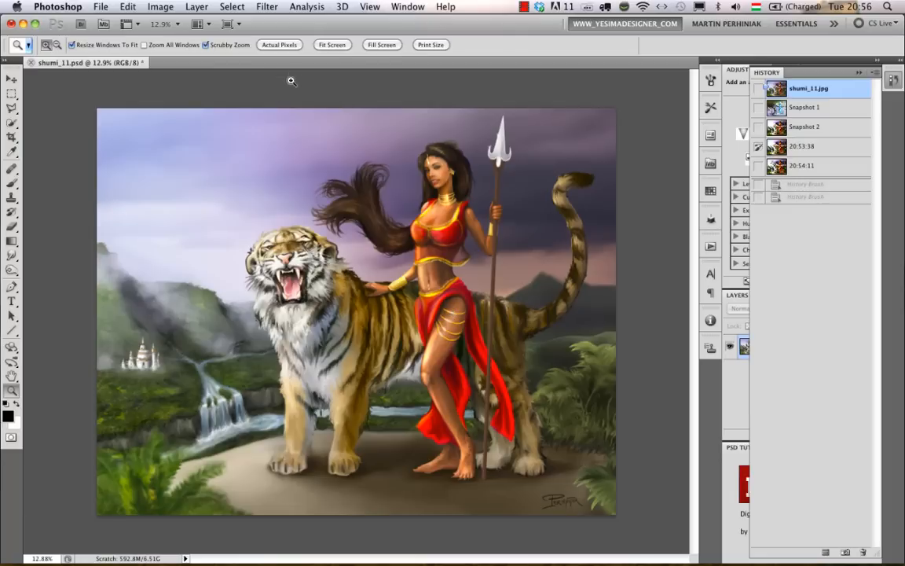
pyautogui.click(206, 45)
pyautogui.moveTo(229, 171); pyautogui.dragTo(366, 322)
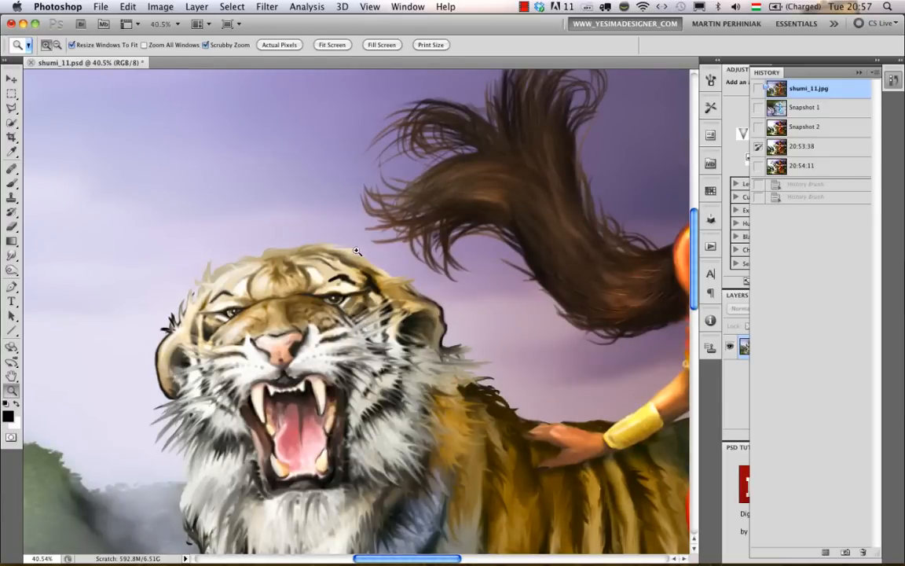
pyautogui.moveTo(424, 249); pyautogui.dragTo(348, 266)
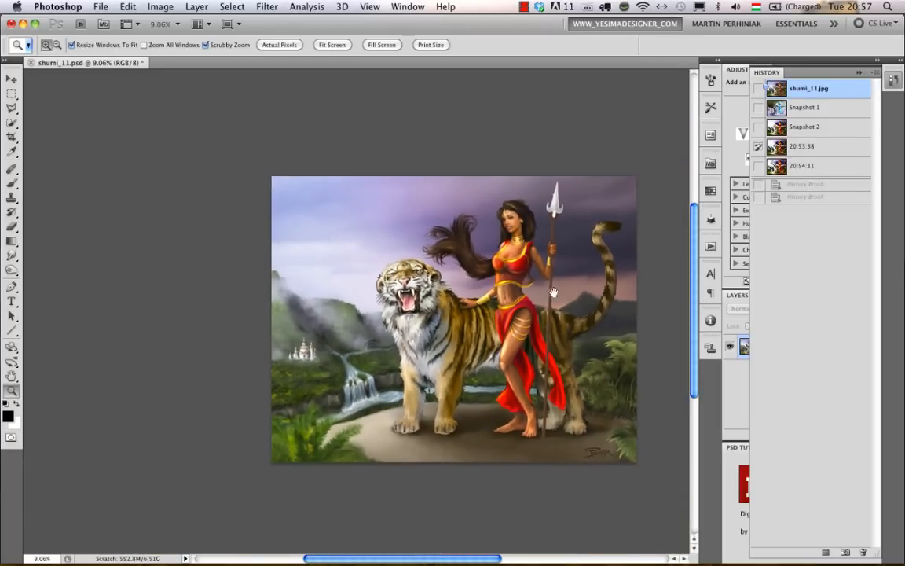
pyautogui.moveTo(539, 282)
pyautogui.mouseDown()
pyautogui.moveTo(455, 282)
pyautogui.moveTo(438, 257)
pyautogui.moveTo(489, 252)
pyautogui.moveTo(464, 256)
pyautogui.mouseUp()
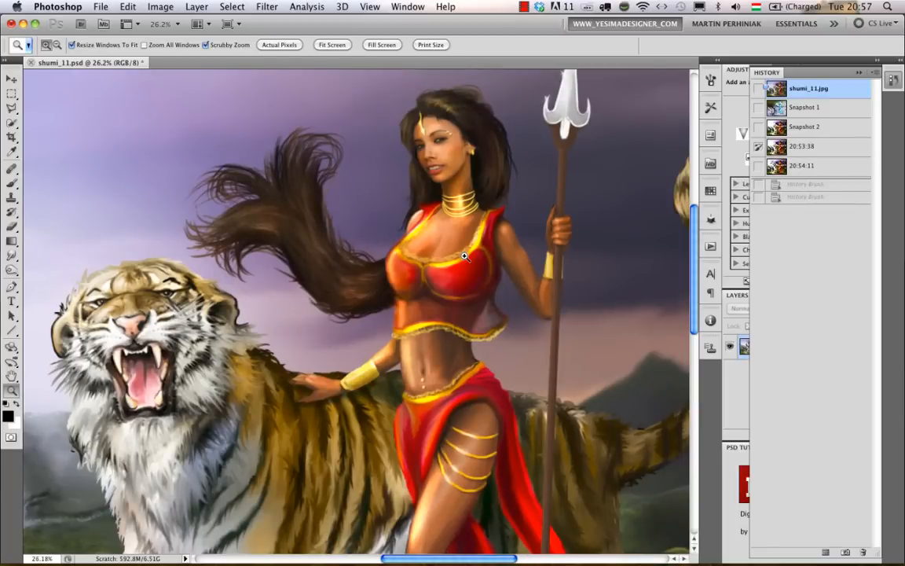
pyautogui.moveTo(397, 213)
pyautogui.mouseDown()
pyautogui.moveTo(358, 224)
pyautogui.moveTo(417, 218)
pyautogui.moveTo(350, 224)
pyautogui.mouseUp()
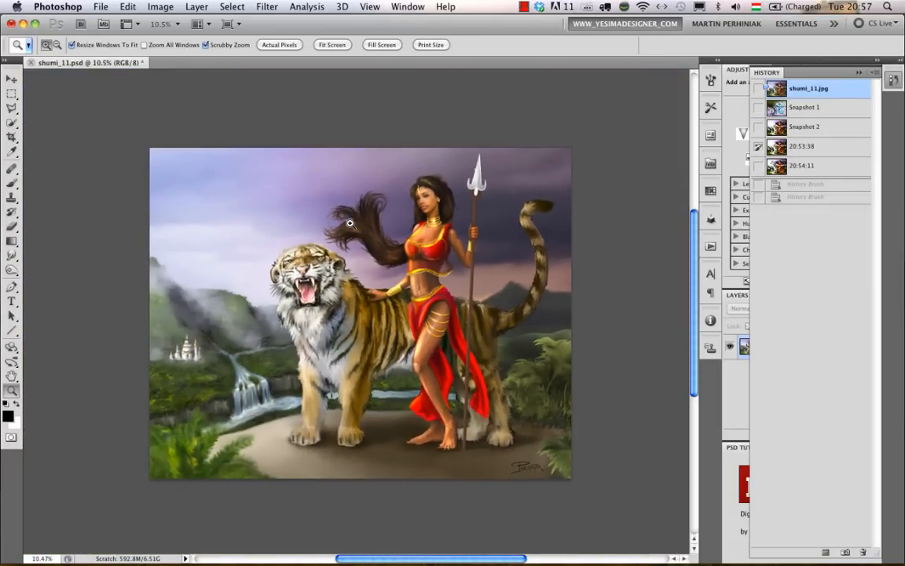
pyautogui.moveTo(350, 224); pyautogui.dragTo(350, 224)
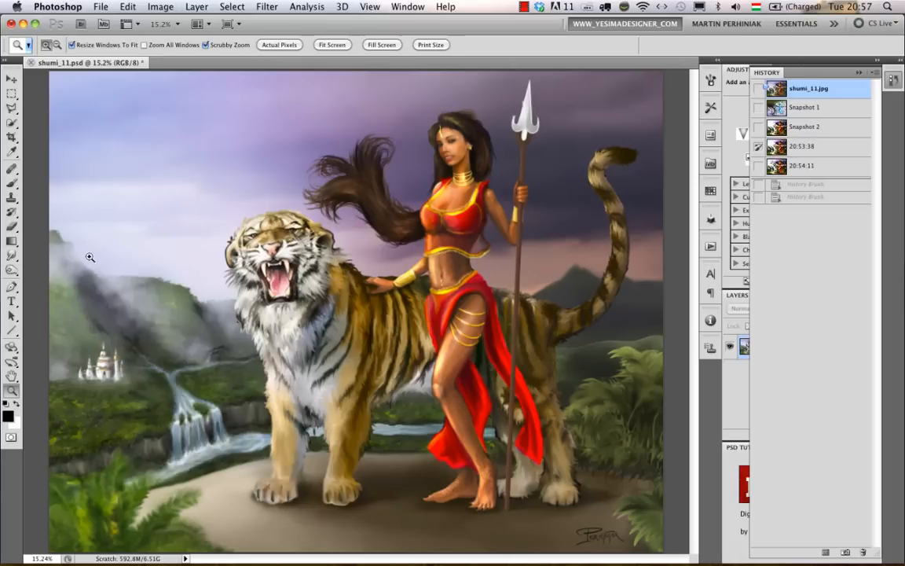
# Tilt the canvas counterclockwise with the Rotate View tool, and switch to the Hand tool
pyautogui.moveTo(11, 376); pyautogui.dragTo(61, 390)
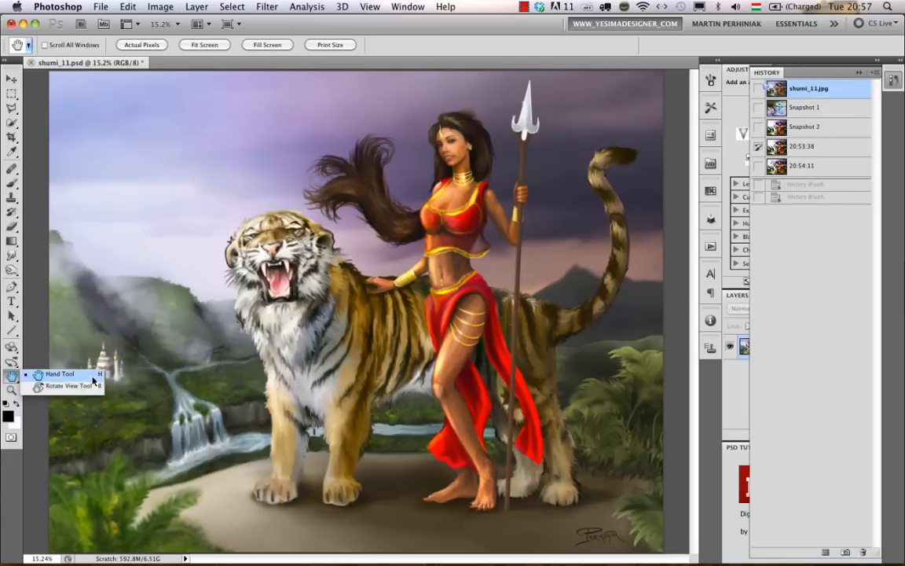
pyautogui.click(61, 386)
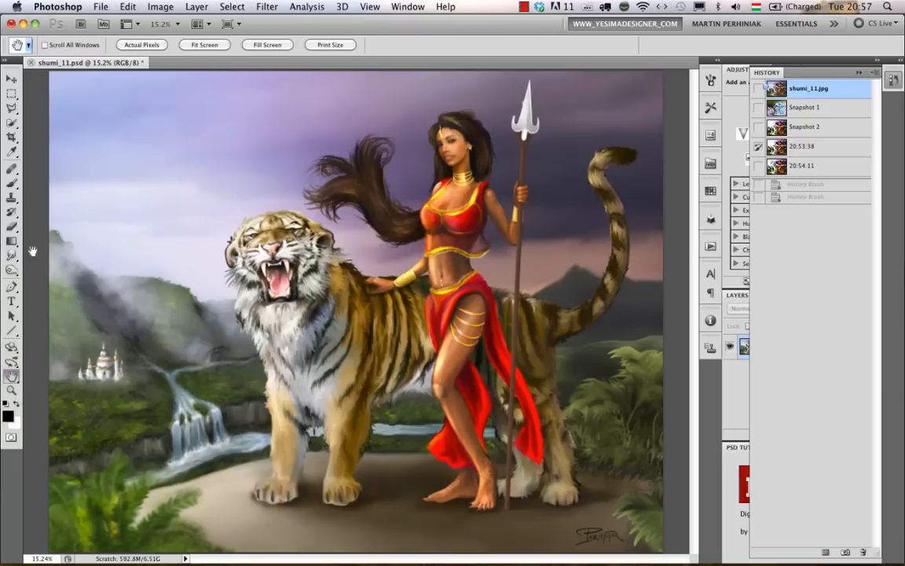
pyautogui.moveTo(310, 192); pyautogui.dragTo(230, 214)
pyautogui.press('h')
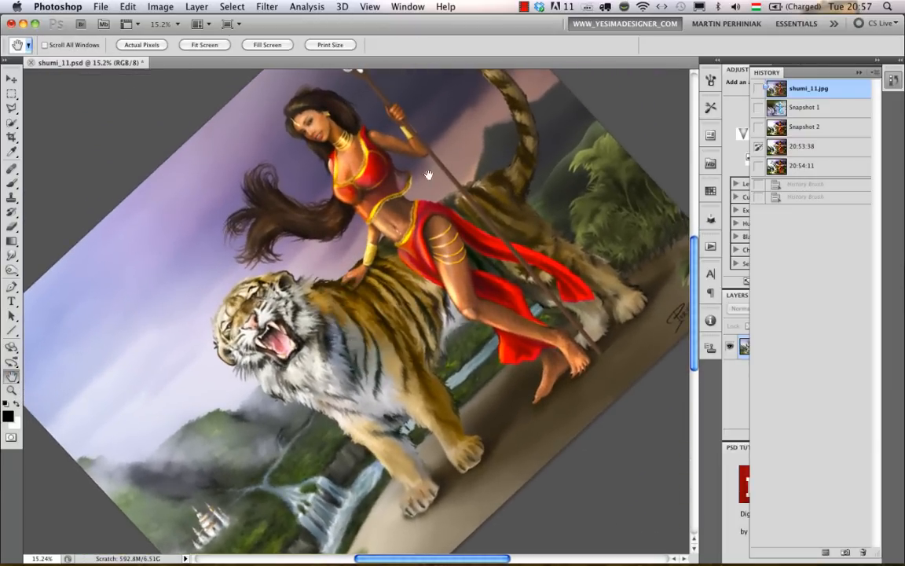
# With the Brush tool active, inspect the woman's waist and the tiger's back up close on the tilted canvas
pyautogui.press('b')
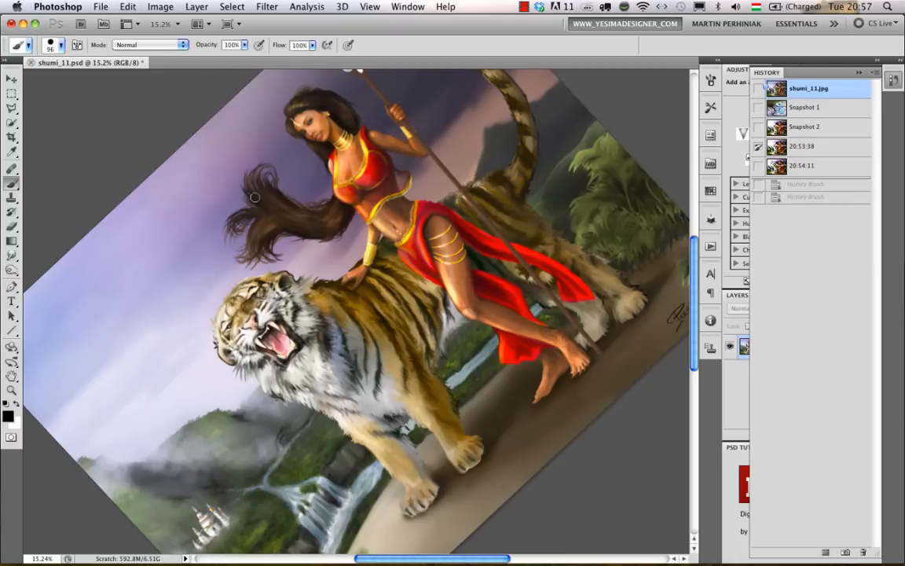
pyautogui.scroll(10, 471, 204)
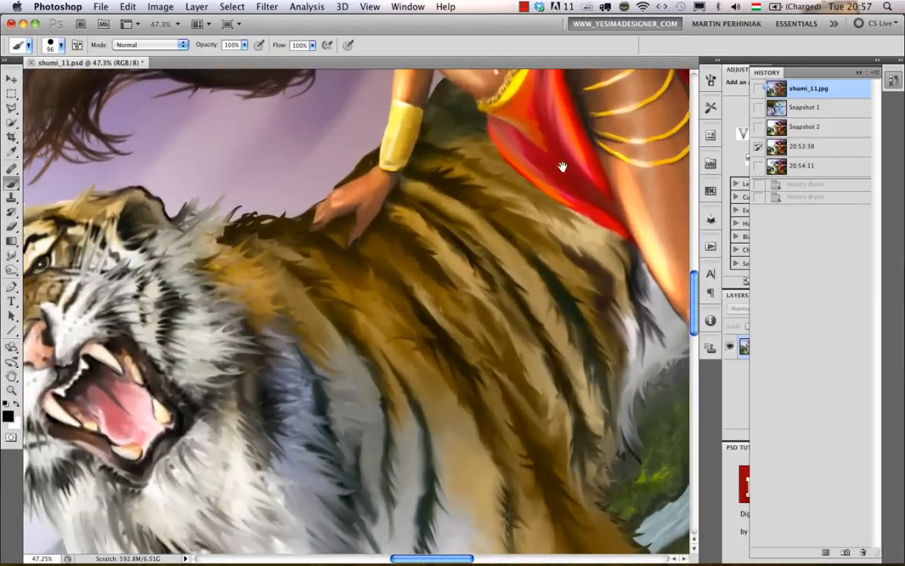
pyautogui.moveTo(563, 167); pyautogui.dragTo(289, 418)
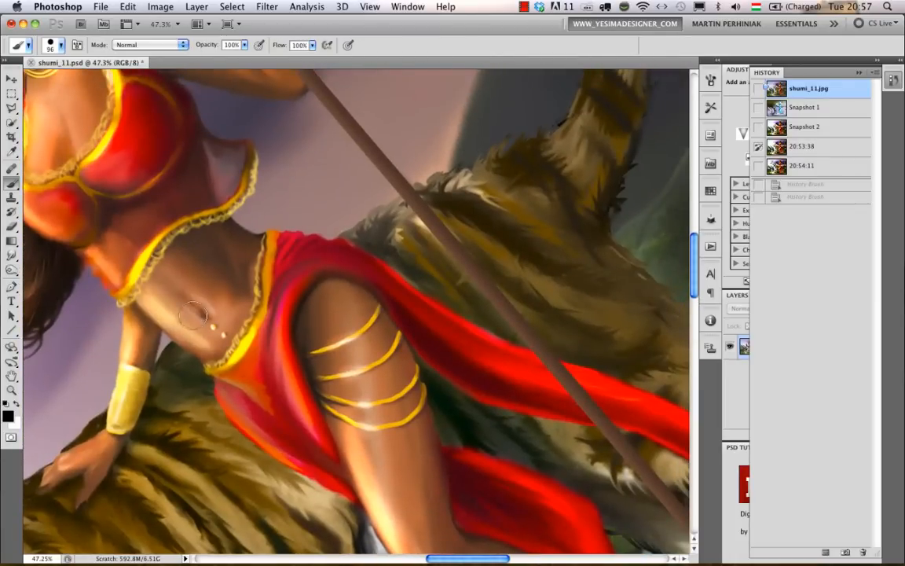
pyautogui.moveTo(140, 390); pyautogui.dragTo(321, 296)
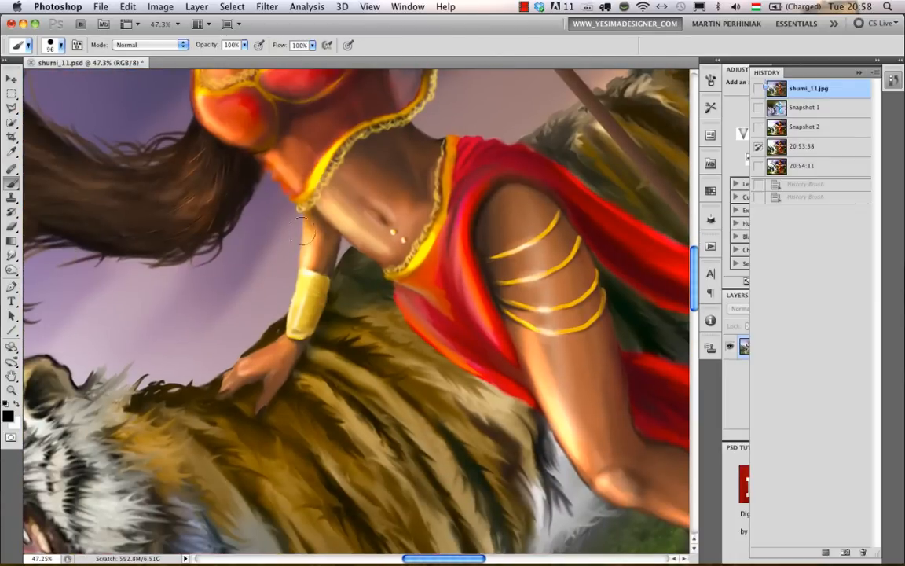
# Reset the canvas rotation and try a short black brush stroke along the edge of the woman's waist
pyautogui.press('Escape')
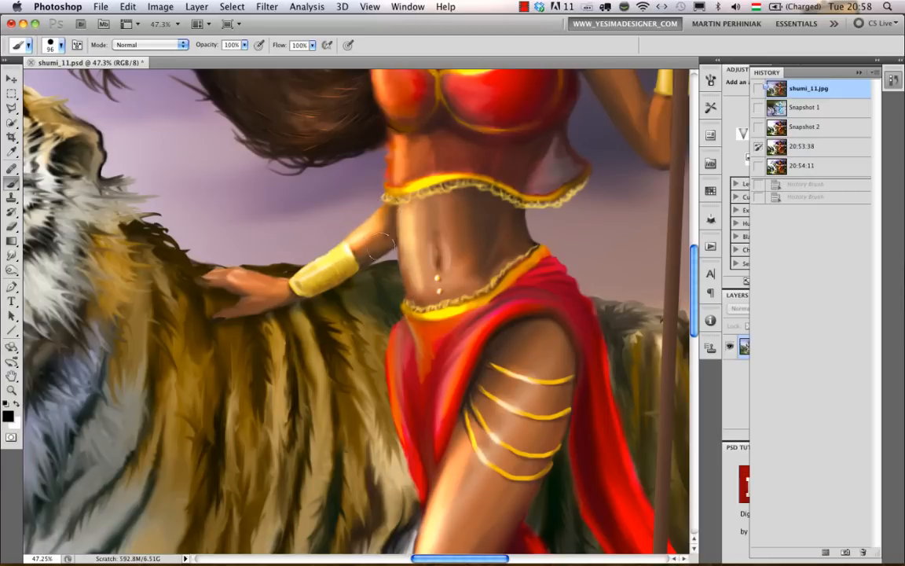
pyautogui.moveTo(403, 282); pyautogui.dragTo(386, 282)
pyautogui.moveTo(395, 244); pyautogui.dragTo(408, 289)
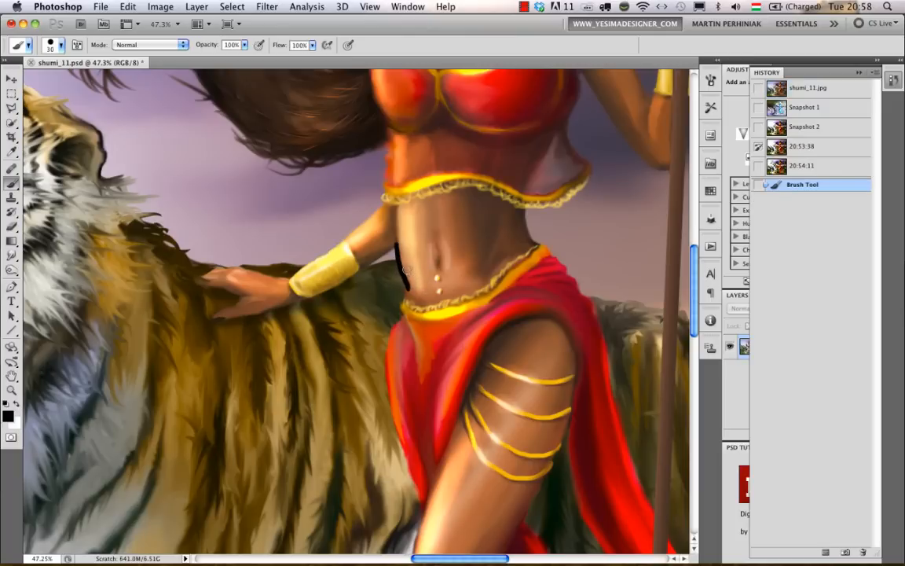
# Reduce the brush size to 15 px and return the painting to the shumi_11.jpg snapshot
pyautogui.press('[')
pyautogui.press('[')
pyautogui.press('[')
pyautogui.click(808, 167)
pyautogui.click(807, 89)
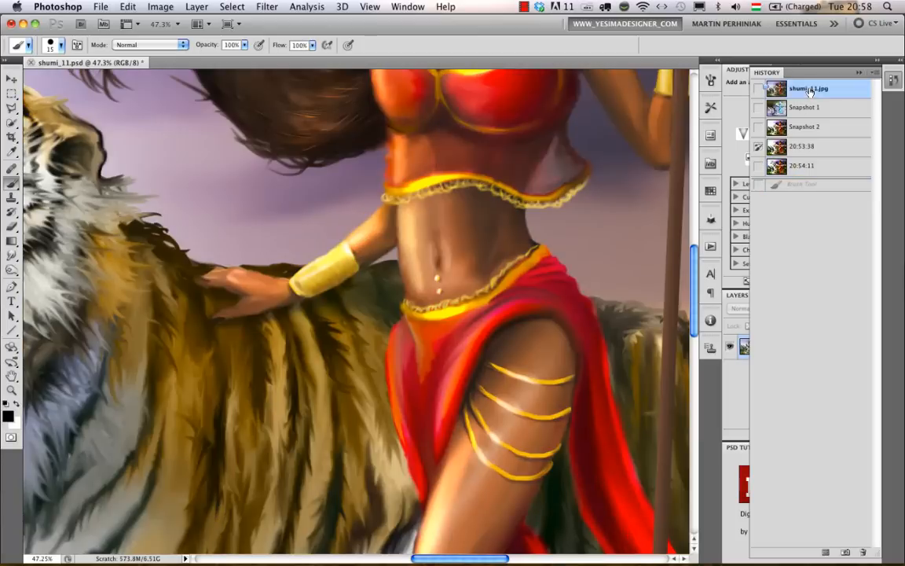
# Try a short black stroke with a smaller brush beside the main castle tower's dome at about 126% magnification
pyautogui.moveTo(253, 213); pyautogui.dragTo(530, 108)
pyautogui.moveTo(298, 369); pyautogui.dragTo(542, 363)
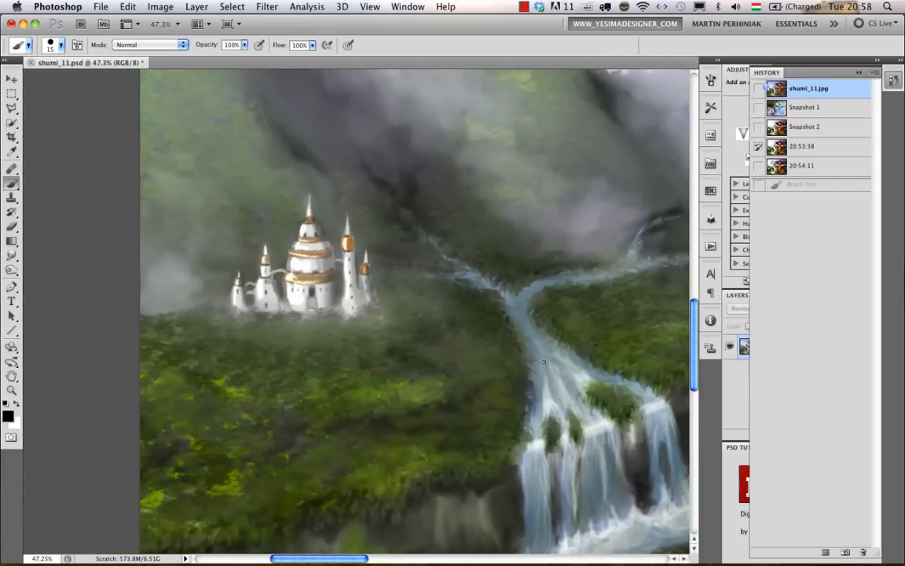
pyautogui.press('z')
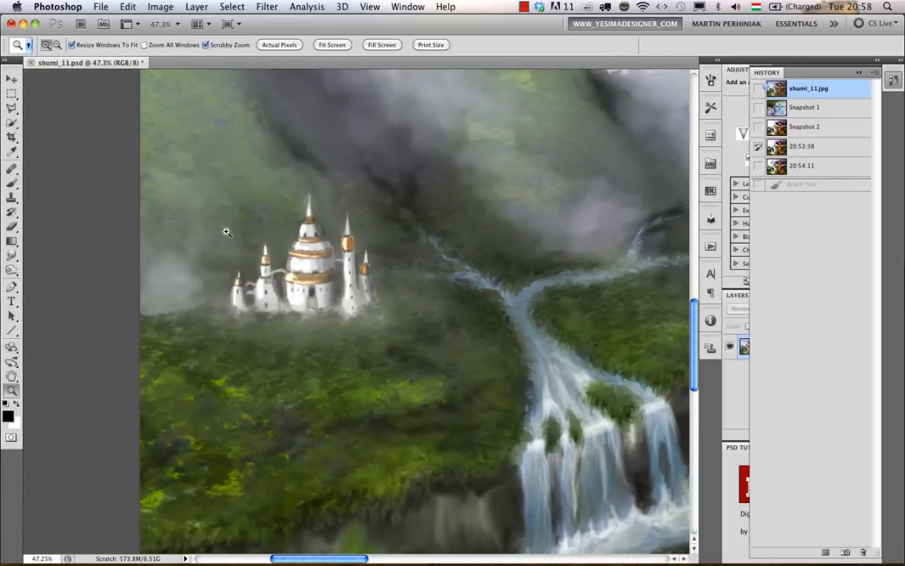
pyautogui.moveTo(305, 264); pyautogui.dragTo(350, 263)
pyautogui.press('b')
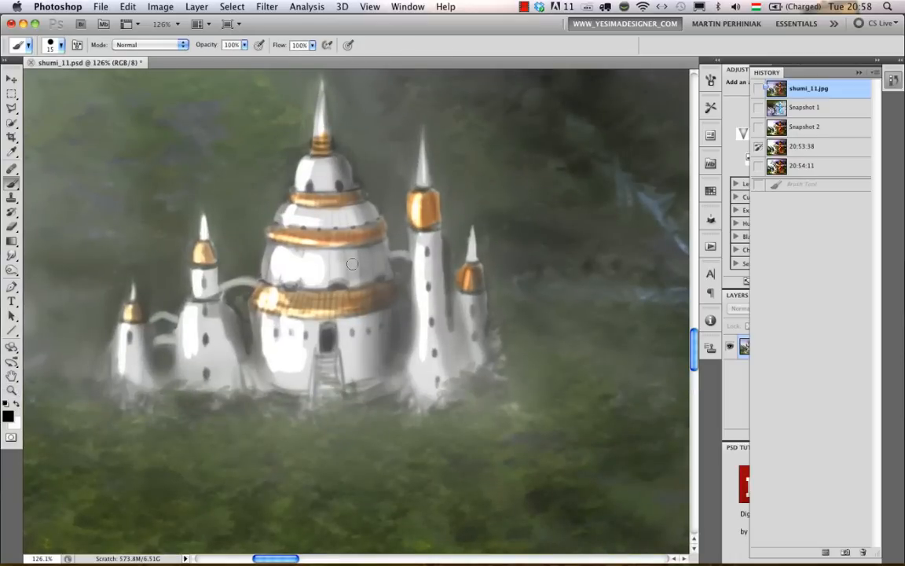
pyautogui.press('[')
pyautogui.press('[')
pyautogui.moveTo(367, 197); pyautogui.dragTo(388, 223)
# Reduce the brush size to 4 px and restore the shumi_11.jpg snapshot to clear the stroke on the castle
pyautogui.press('[')
pyautogui.press('[')
pyautogui.press('[')
pyautogui.press('[')
pyautogui.press('[')
pyautogui.press('[')
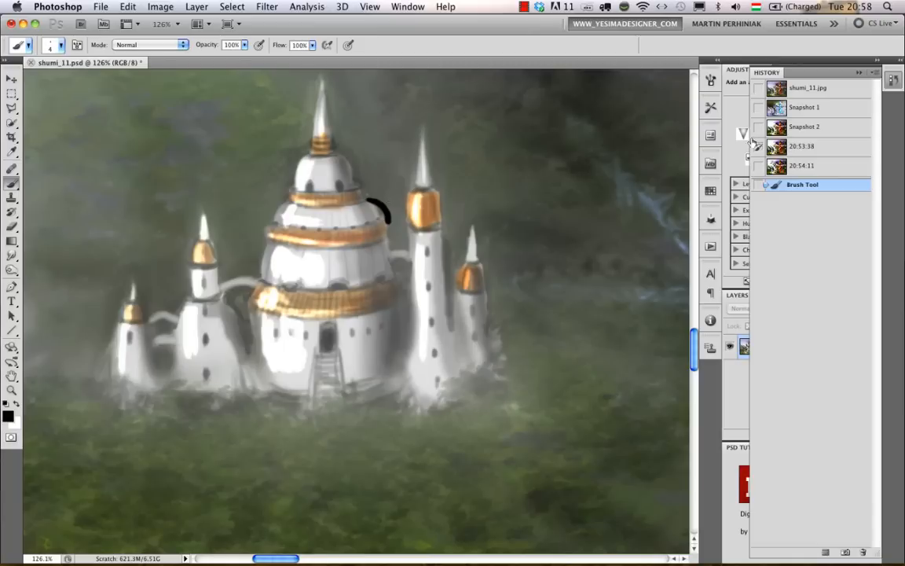
pyautogui.click(786, 87)
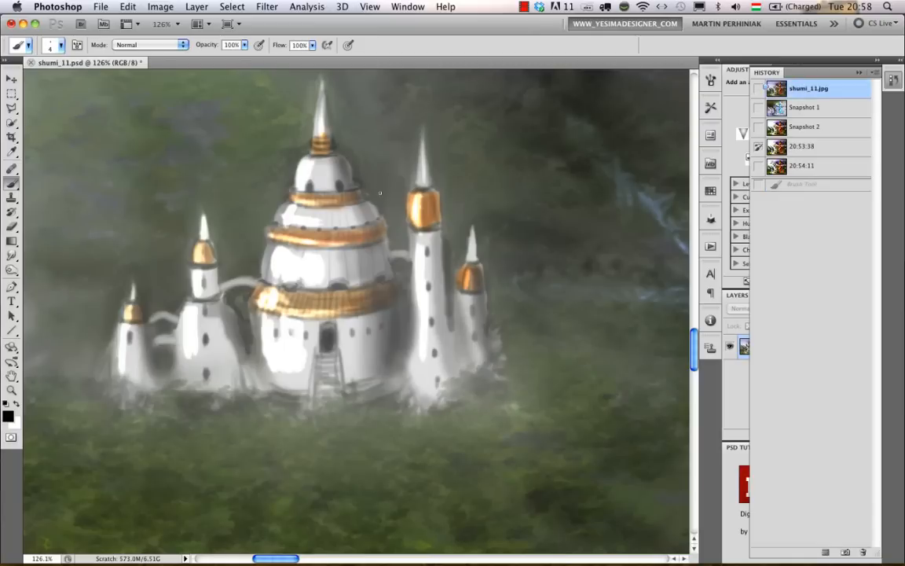
# Outline the main castle tower's lower right edge and its left side in black, rotating the canvas to suit each stroke
pyautogui.press('r')
pyautogui.moveTo(397, 181)
pyautogui.mouseDown()
pyautogui.moveTo(343, 179)
pyautogui.moveTo(302, 193)
pyautogui.moveTo(262, 222)
pyautogui.moveTo(276, 247)
pyautogui.moveTo(320, 250)
pyautogui.moveTo(329, 234)
pyautogui.mouseUp()
pyautogui.press('b')
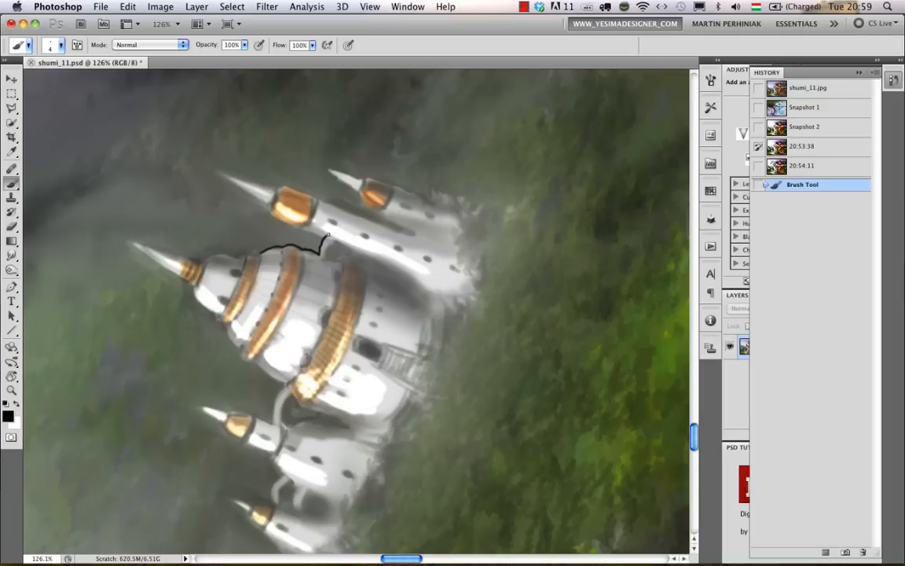
pyautogui.press('r')
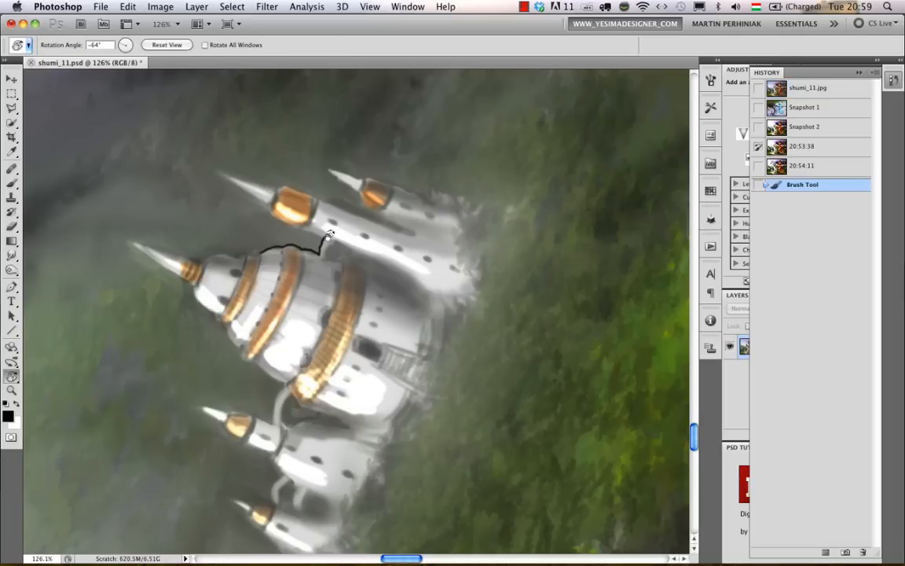
pyautogui.moveTo(298, 212)
pyautogui.mouseDown()
pyautogui.moveTo(378, 217)
pyautogui.moveTo(409, 230)
pyautogui.moveTo(440, 264)
pyautogui.mouseUp()
pyautogui.moveTo(363, 209)
pyautogui.mouseDown()
pyautogui.moveTo(408, 205)
pyautogui.moveTo(503, 221)
pyautogui.mouseUp()
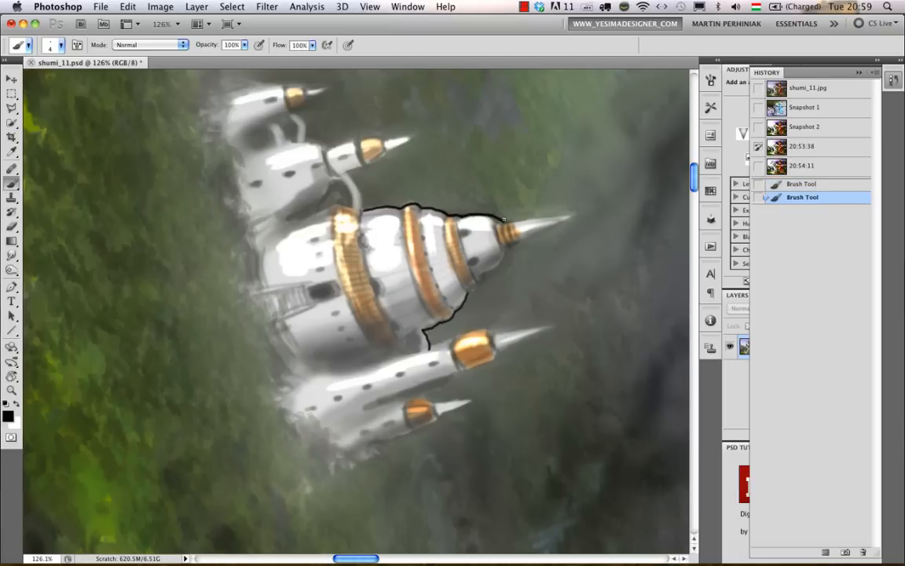
# Complete the black outline along the tower's upper right edge on a rotated canvas and return the view to upright
pyautogui.press('r')
pyautogui.moveTo(454, 177)
pyautogui.mouseDown()
pyautogui.moveTo(332, 190)
pyautogui.moveTo(194, 259)
pyautogui.moveTo(209, 223)
pyautogui.moveTo(277, 228)
pyautogui.mouseUp()
pyautogui.press('b')
pyautogui.press('Escape')
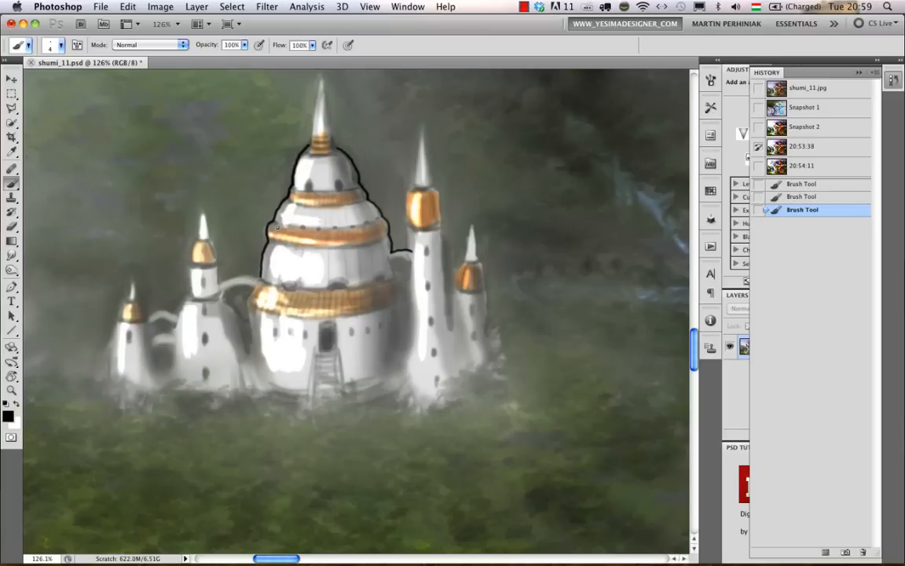
# Scribble two black test marks beside the main tower, the second on a tilted canvas, and reset the view rotation
pyautogui.rightClick(276, 228)
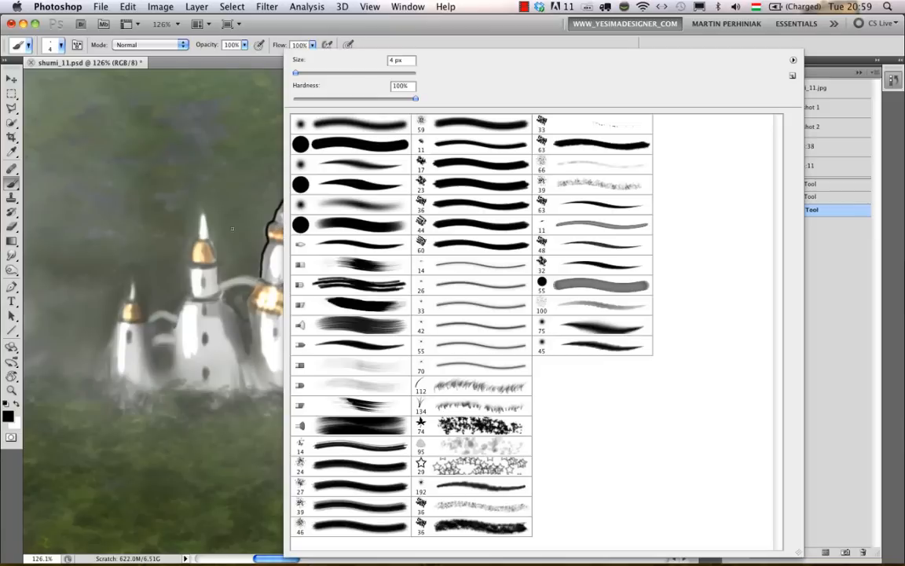
pyautogui.click(235, 200)
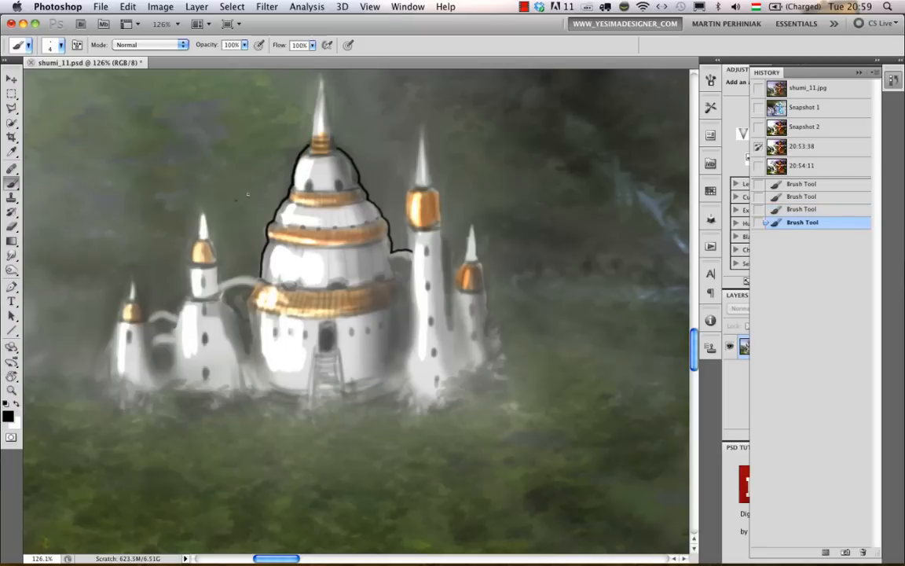
pyautogui.moveTo(236, 182)
pyautogui.mouseDown()
pyautogui.moveTo(257, 181)
pyautogui.moveTo(246, 223)
pyautogui.mouseUp()
pyautogui.press('r')
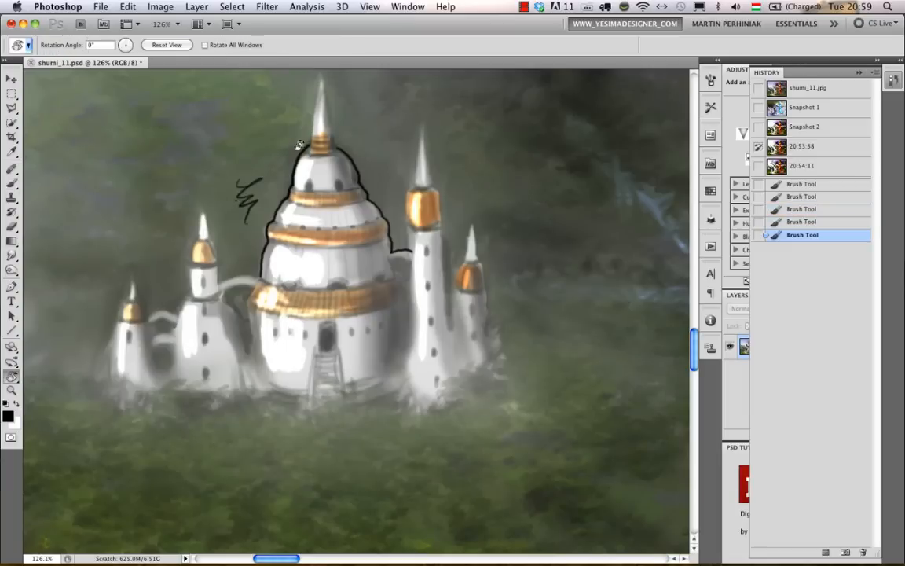
pyautogui.moveTo(267, 156)
pyautogui.mouseDown()
pyautogui.moveTo(246, 146)
pyautogui.moveTo(183, 186)
pyautogui.moveTo(157, 209)
pyautogui.moveTo(166, 228)
pyautogui.moveTo(189, 254)
pyautogui.mouseUp()
pyautogui.press('b')
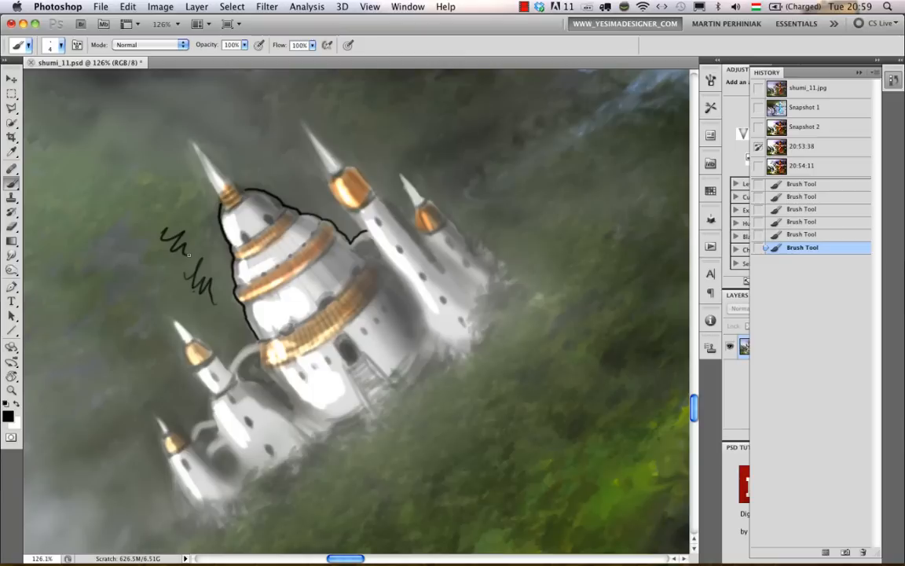
pyautogui.press('Escape')
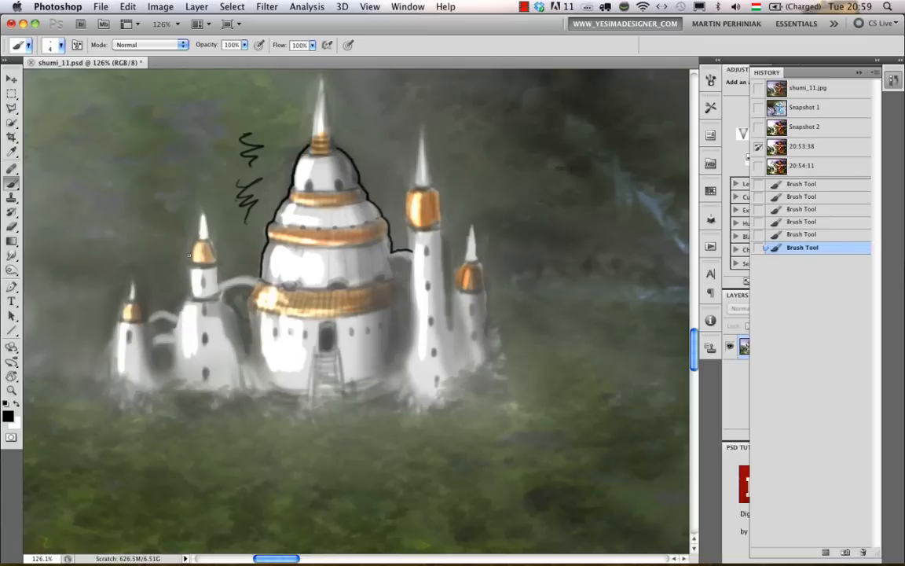
# Fit the whole painting in view and flip the canvas horizontally
pyautogui.press('super+0')
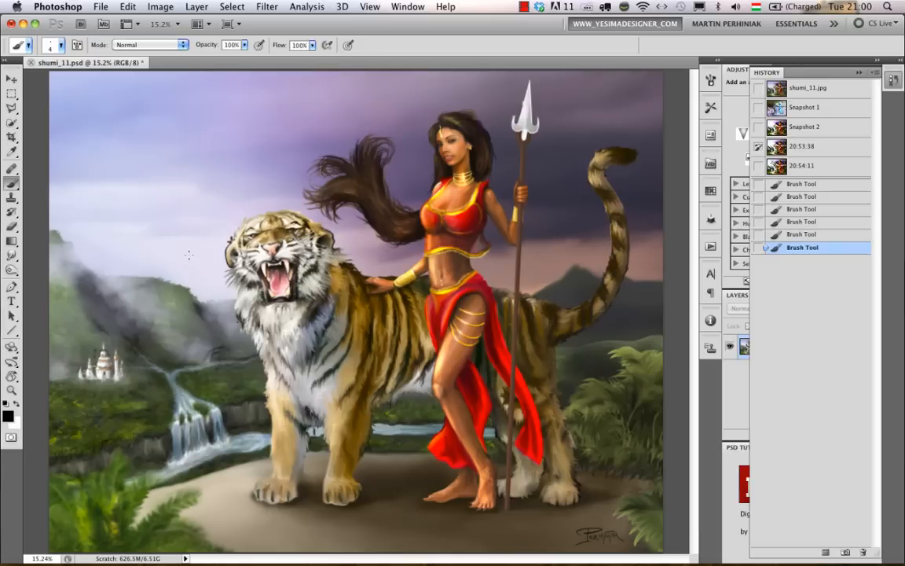
pyautogui.click(160, 6)
pyautogui.moveTo(209, 141)
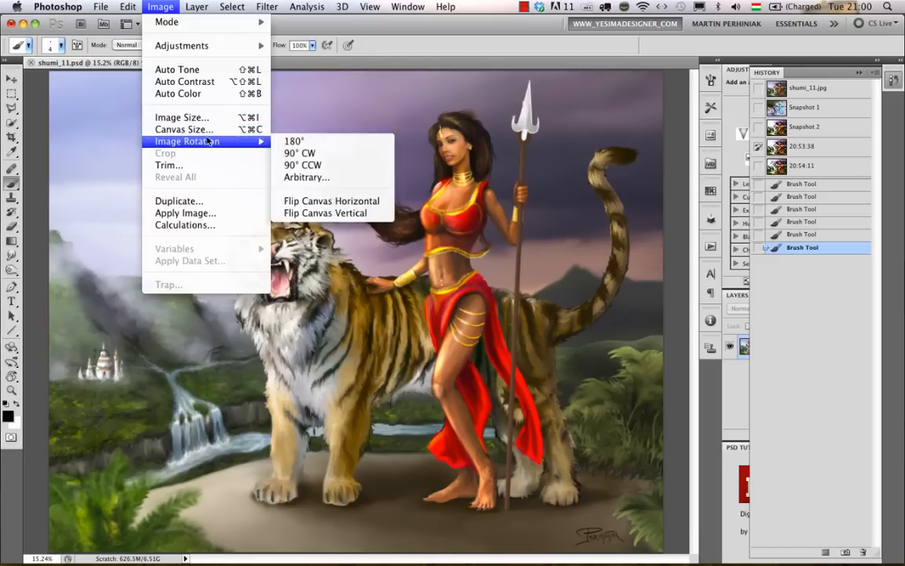
pyautogui.click(347, 202)
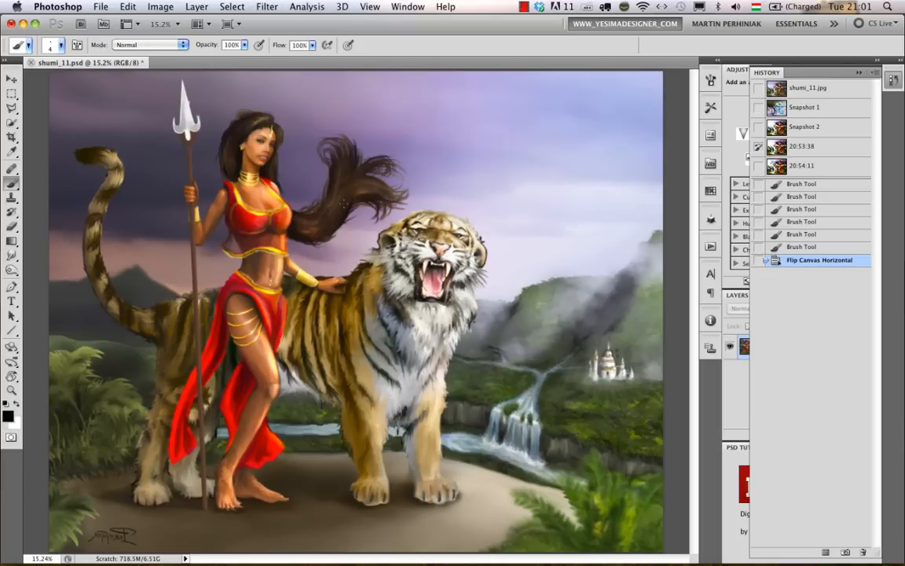
# Undo the horizontal canvas flip and switch to the Move tool
pyautogui.click(153, 7)
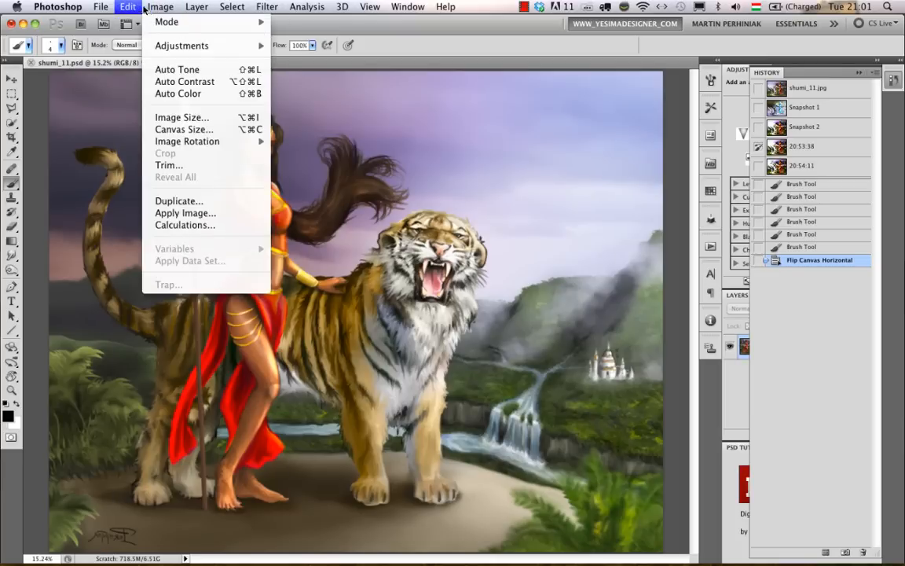
pyautogui.click(474, 209)
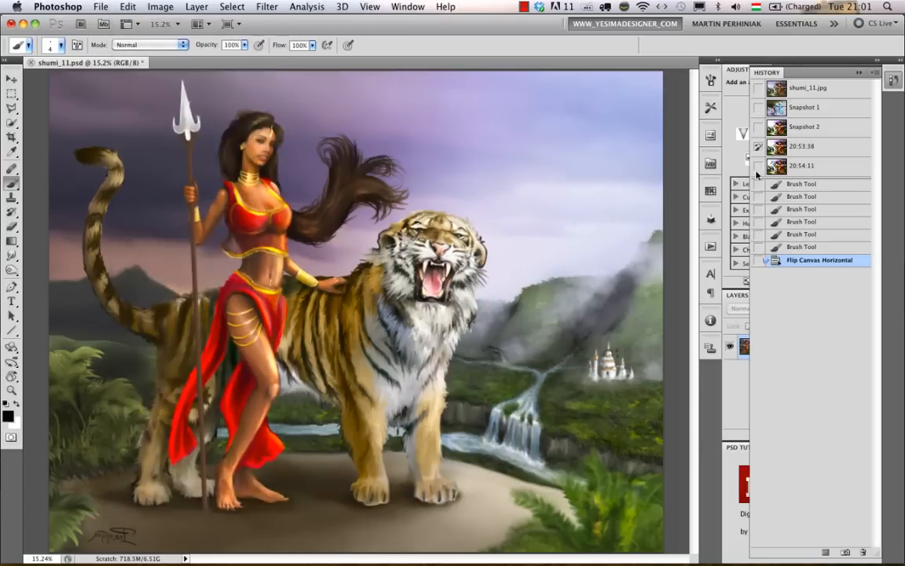
pyautogui.click(128, 6)
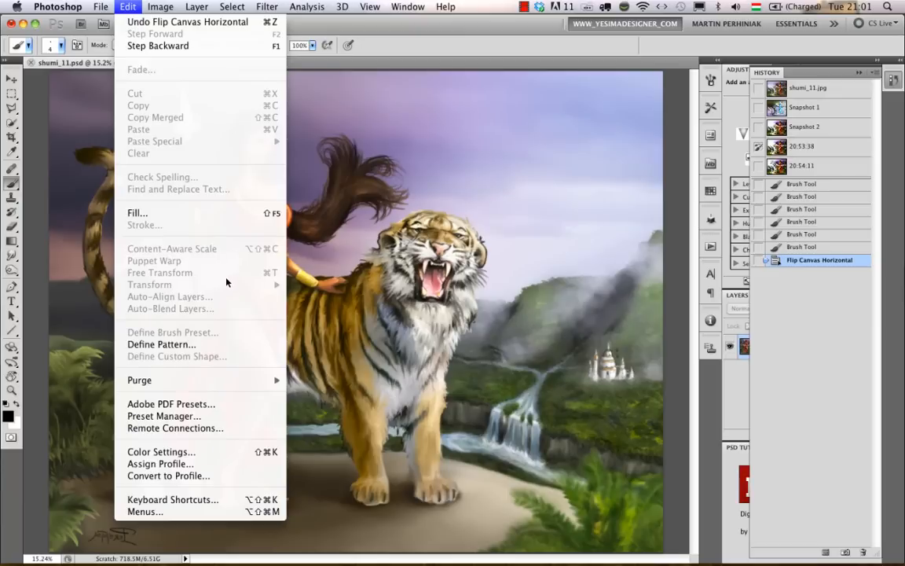
pyautogui.click(325, 259)
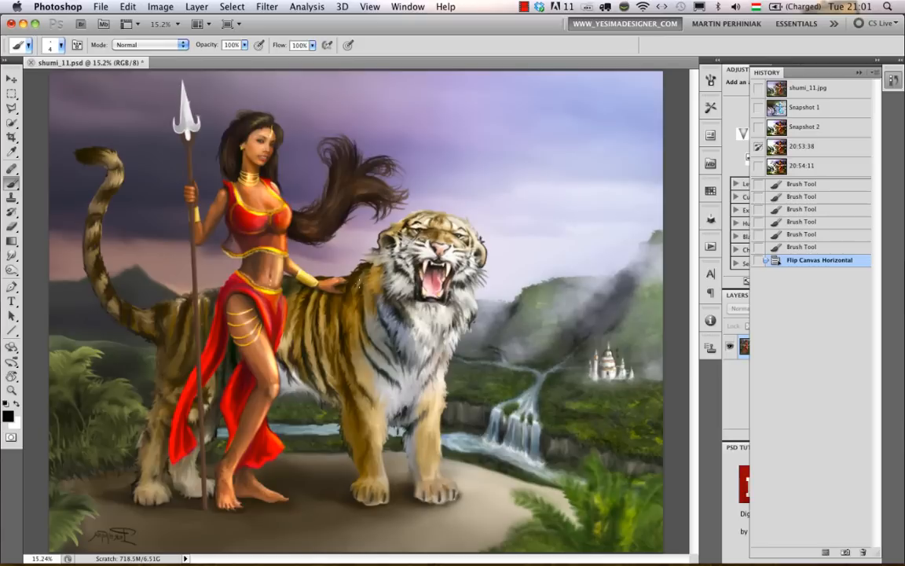
pyautogui.click(127, 7)
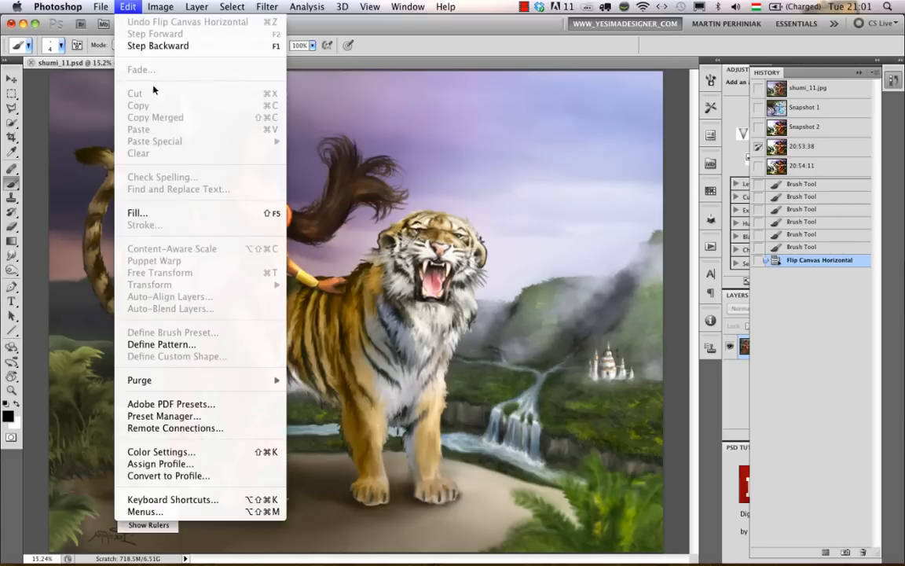
pyautogui.press('super+z')
pyautogui.press('v')
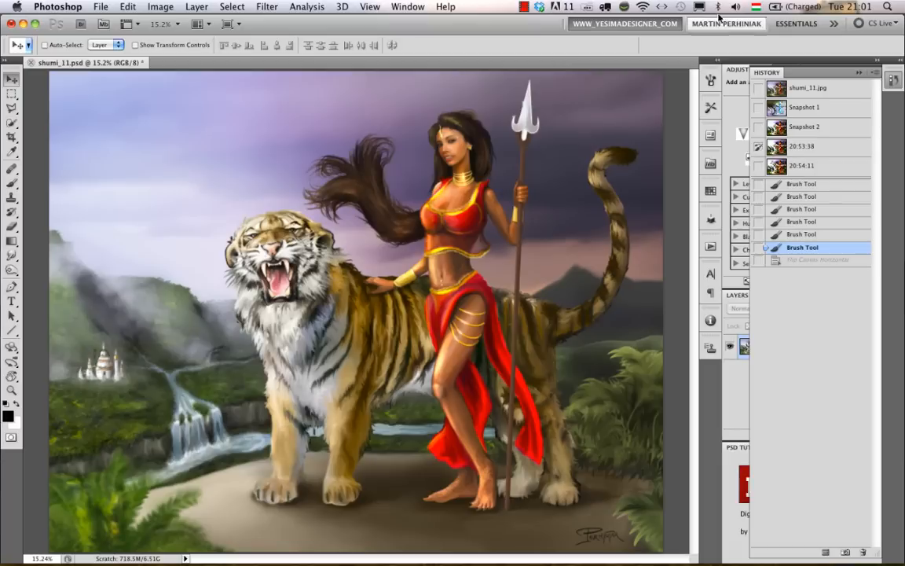
# Add a new empty layer above the Background and open the Vanishing Point filter on it
pyautogui.click(894, 80)
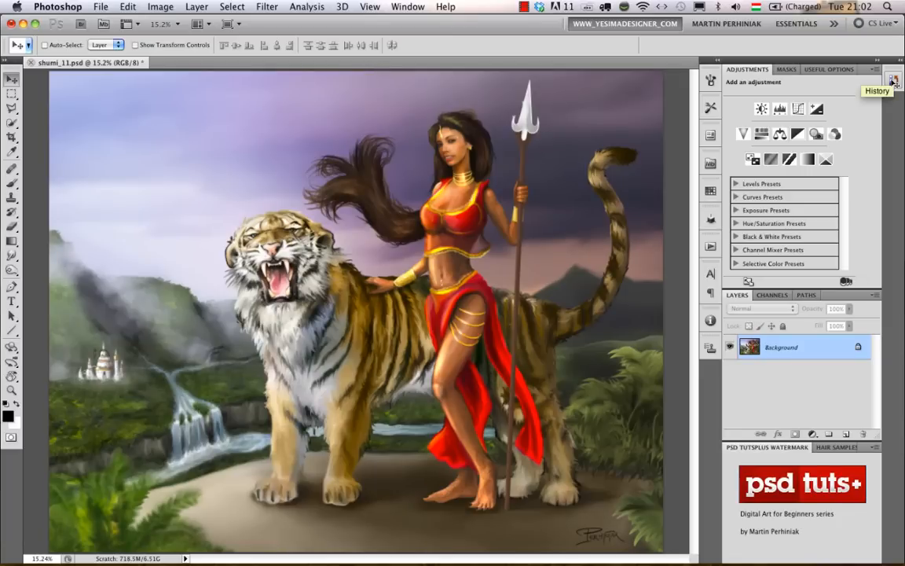
pyautogui.click(844, 434)
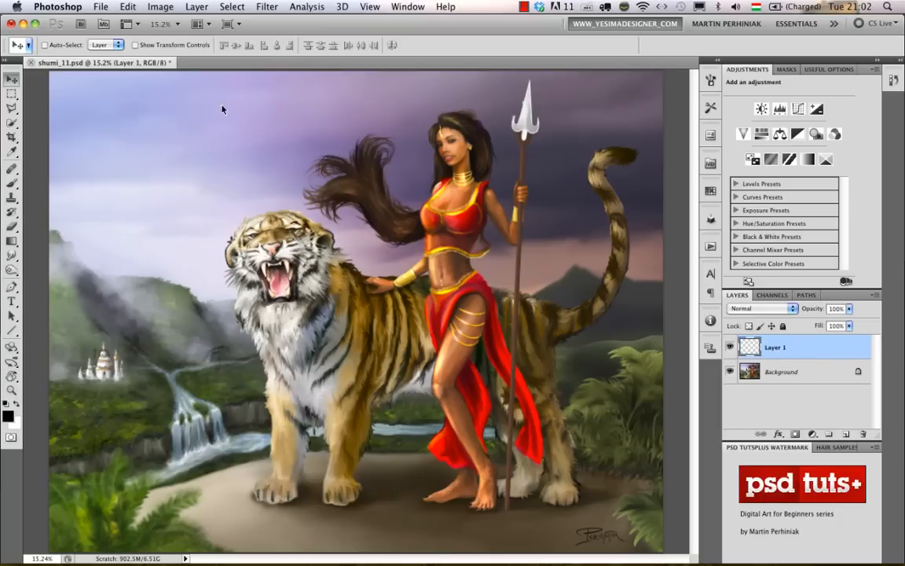
pyautogui.click(267, 9)
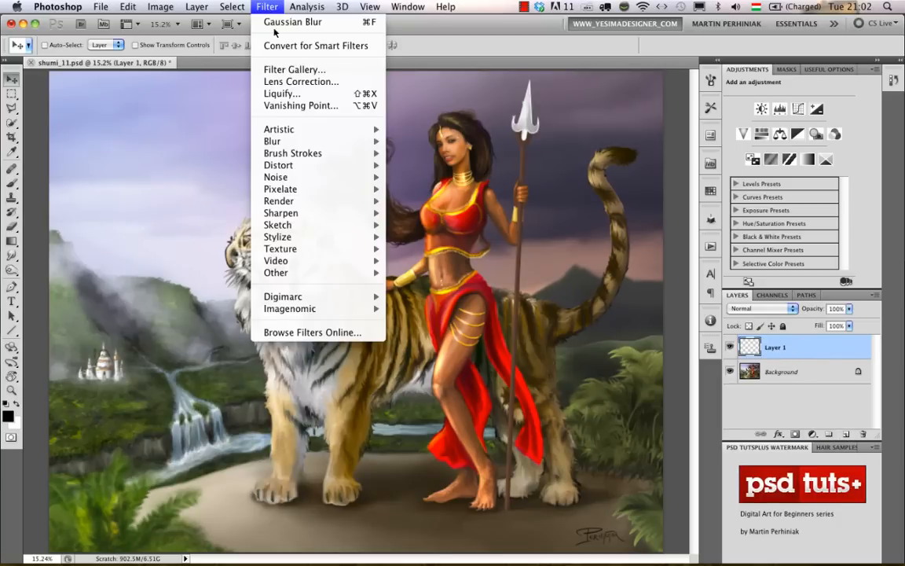
pyautogui.click(287, 105)
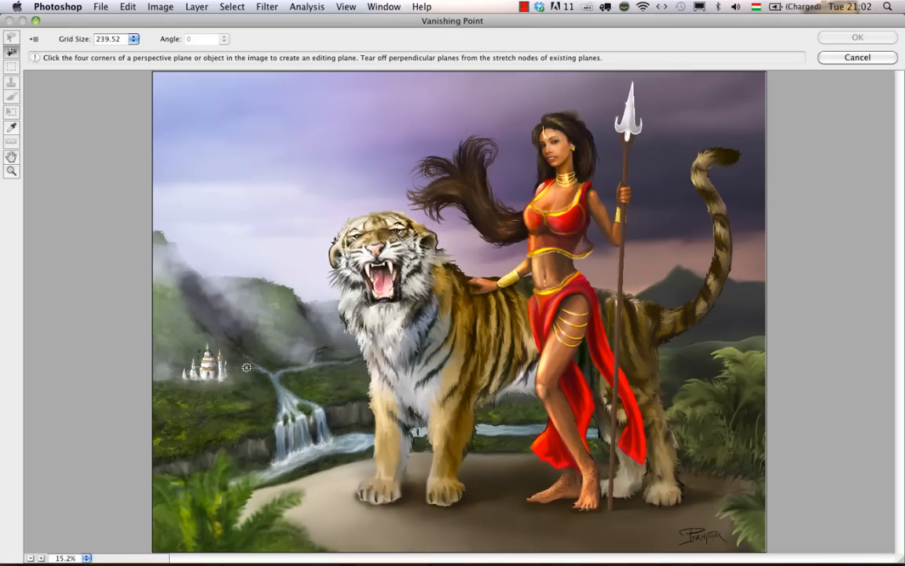
# Create a four-cornered perspective plane across the ground behind the figures and stretch it past both sides of the painting
pyautogui.click(217, 384)
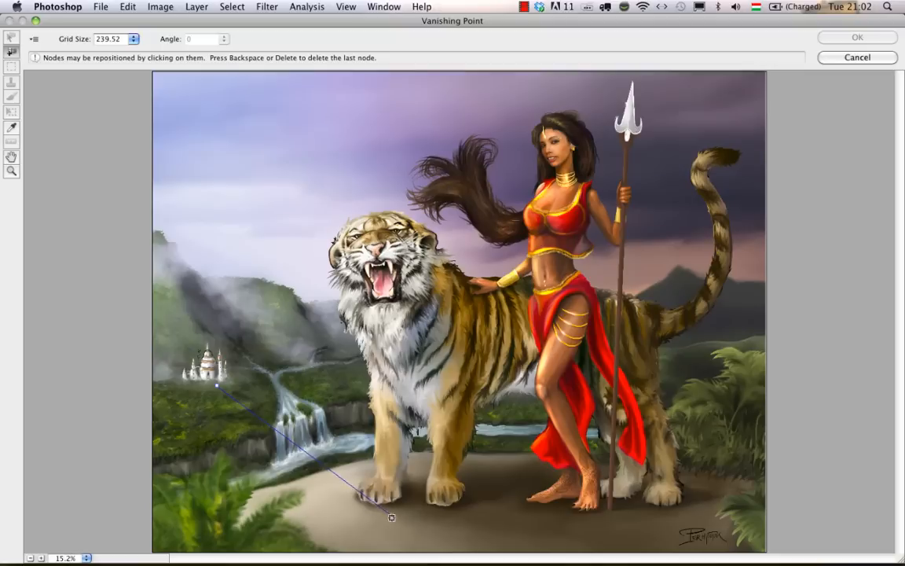
pyautogui.click(395, 460)
pyautogui.click(734, 409)
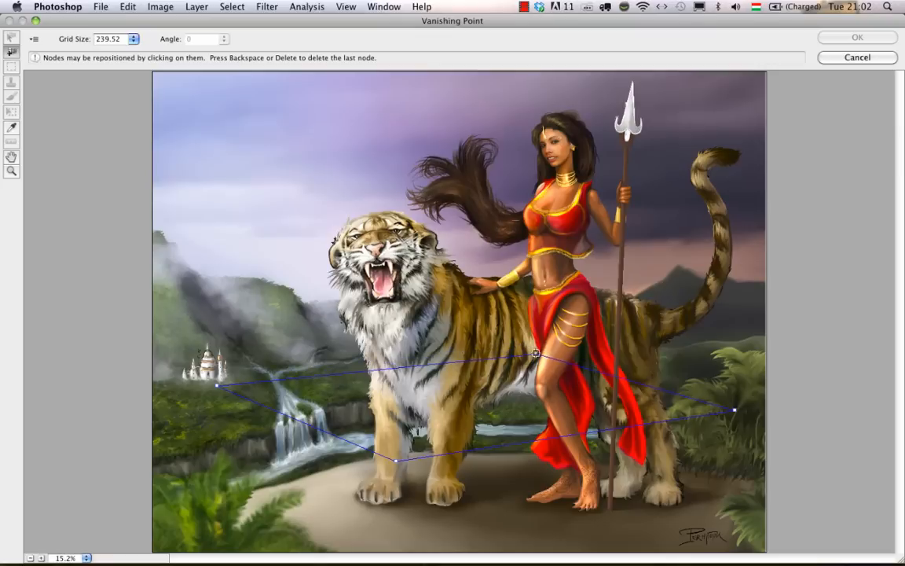
pyautogui.click(542, 359)
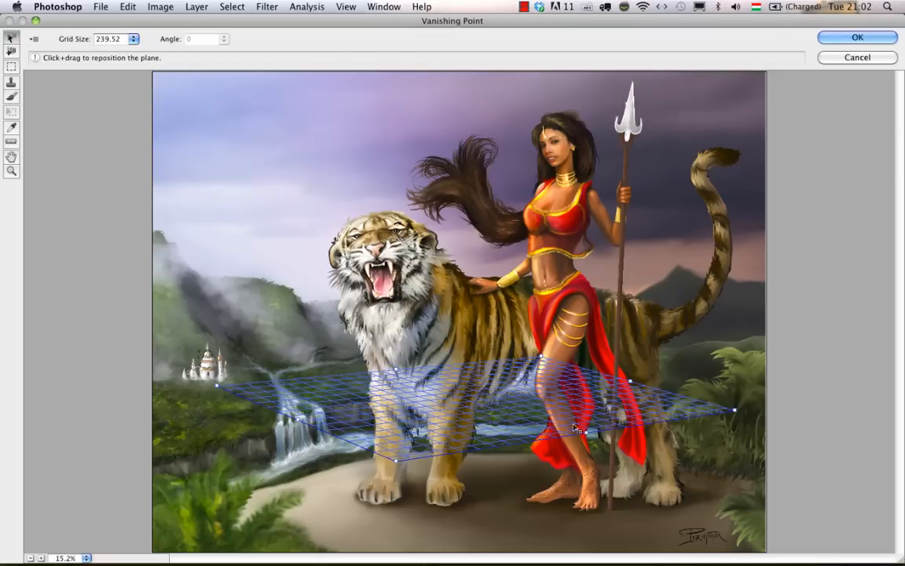
pyautogui.moveTo(299, 419); pyautogui.dragTo(169, 434)
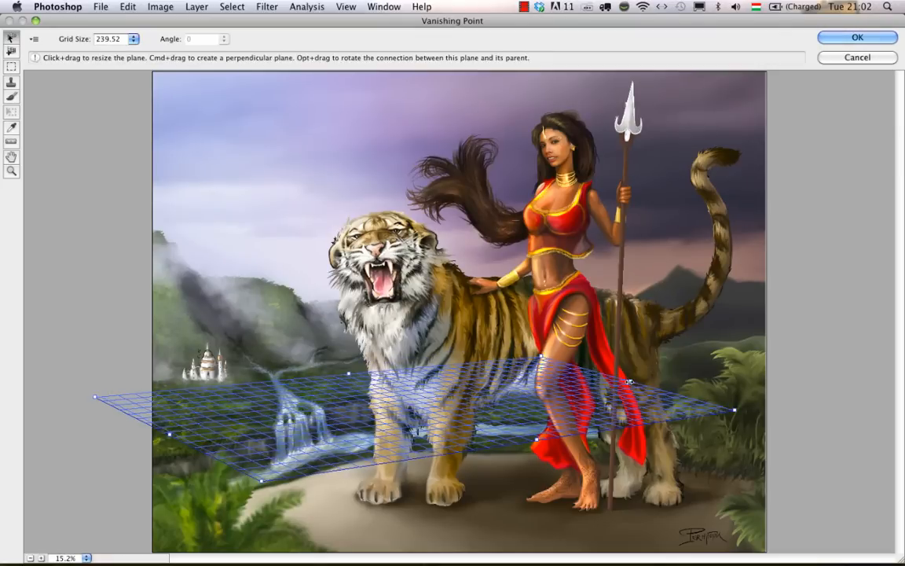
pyautogui.moveTo(629, 382); pyautogui.dragTo(774, 346)
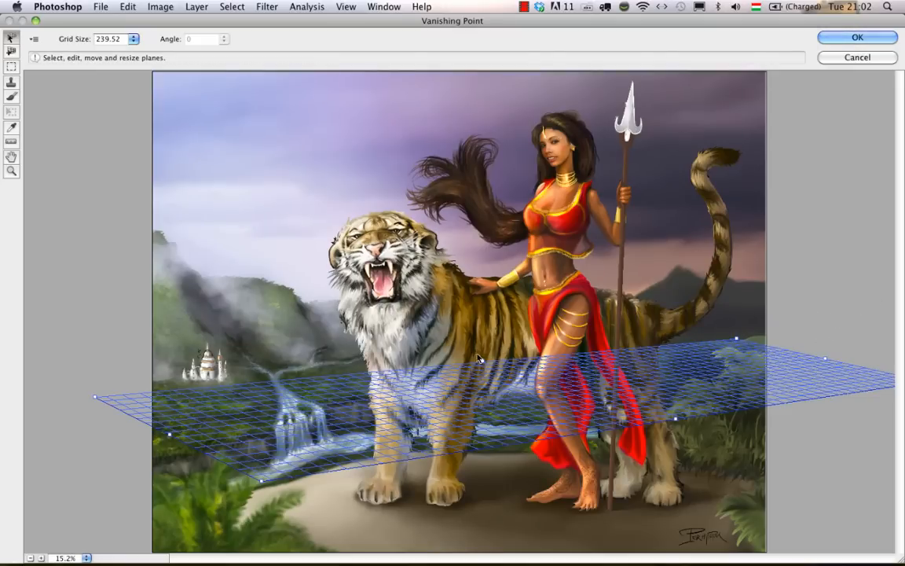
# Extend the ground perspective plane further back and towards the foreground, and set its grid size to 369.52
pyautogui.moveTo(482, 360); pyautogui.dragTo(390, 291)
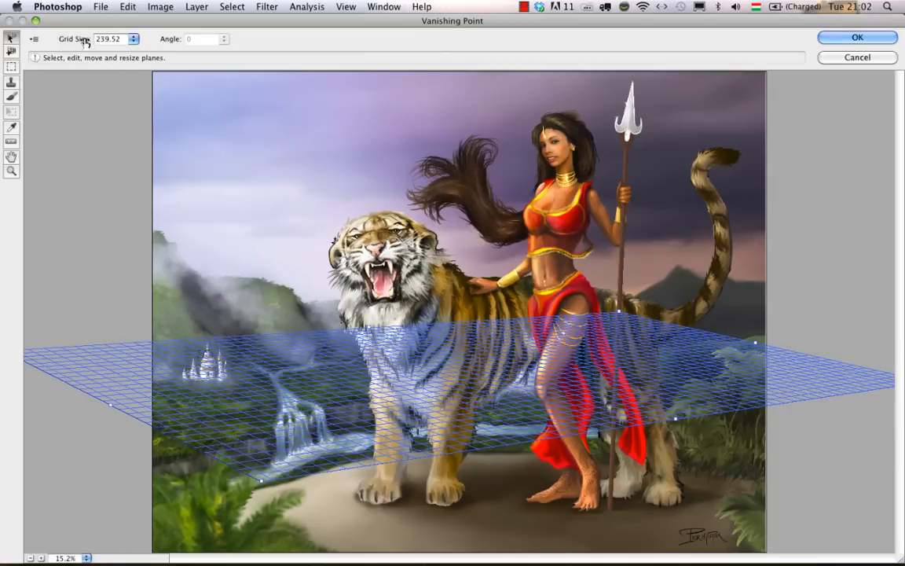
pyautogui.moveTo(82, 41); pyautogui.dragTo(143, 42)
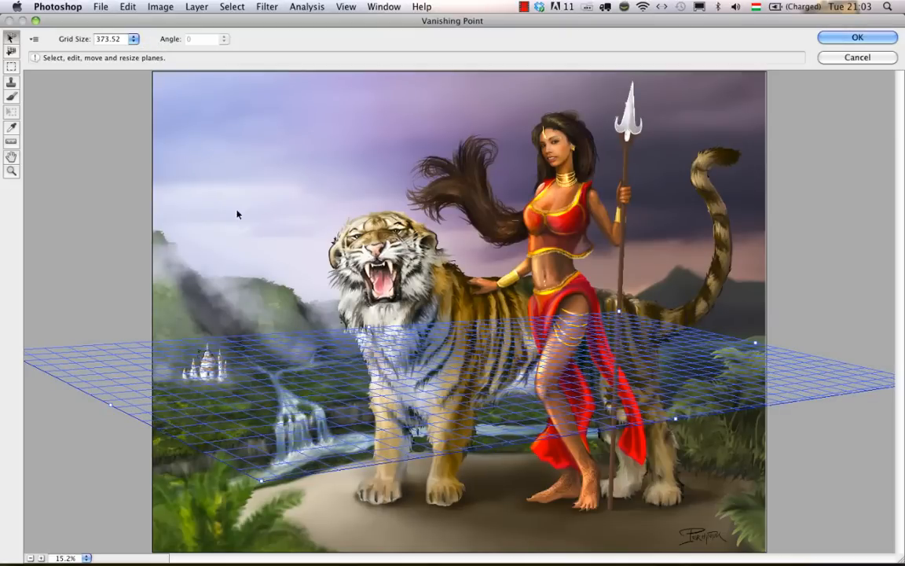
pyautogui.moveTo(86, 42); pyautogui.dragTo(82, 43)
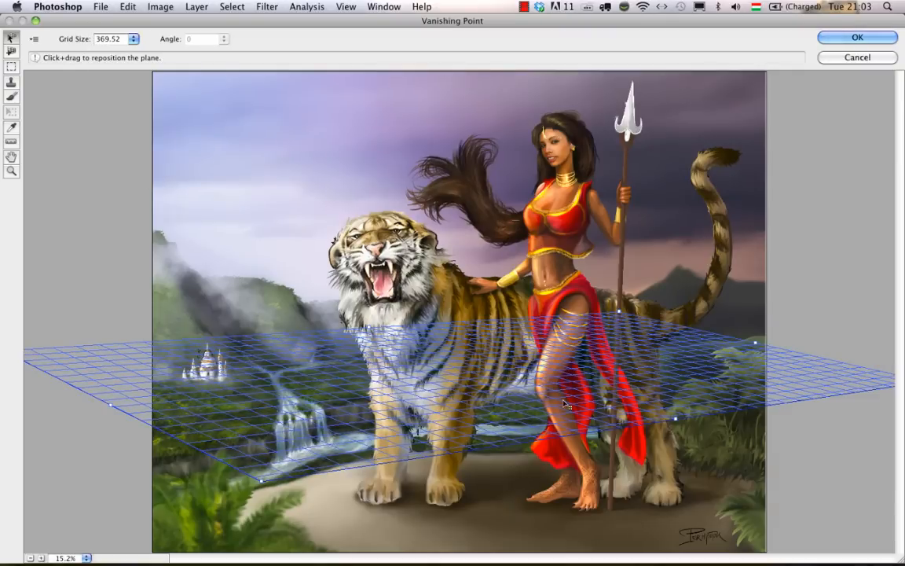
pyautogui.moveTo(677, 419); pyautogui.dragTo(851, 471)
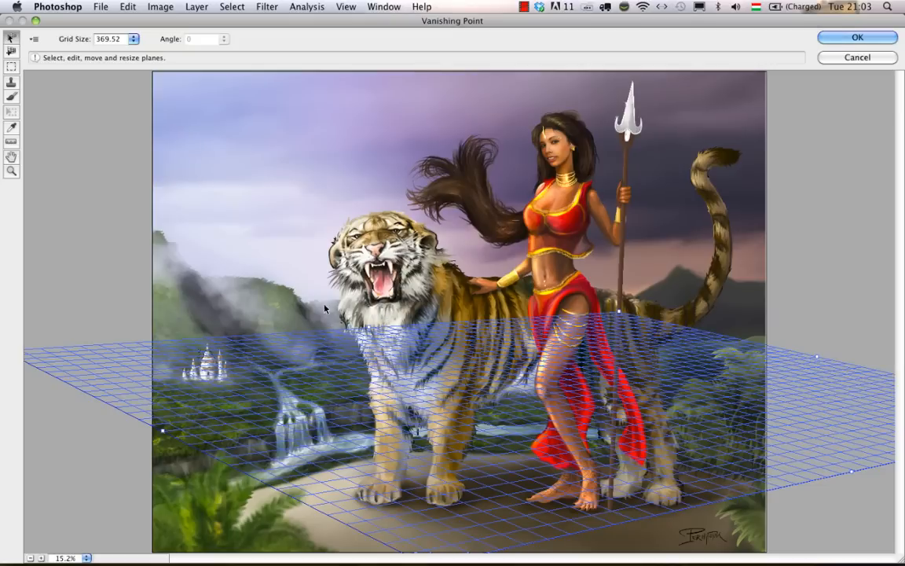
# Pull up wall planes from the ground plane's left and right back edges, angled at 98.59 and 278.93 degrees
pyautogui.press('alt')
pyautogui.moveTo(370, 332); pyautogui.dragTo(384, 105)
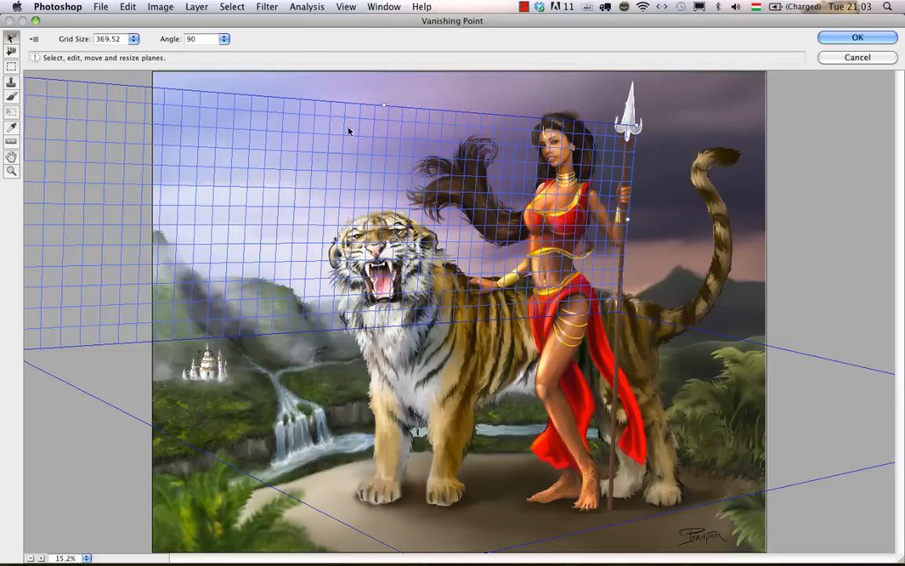
pyautogui.press('super')
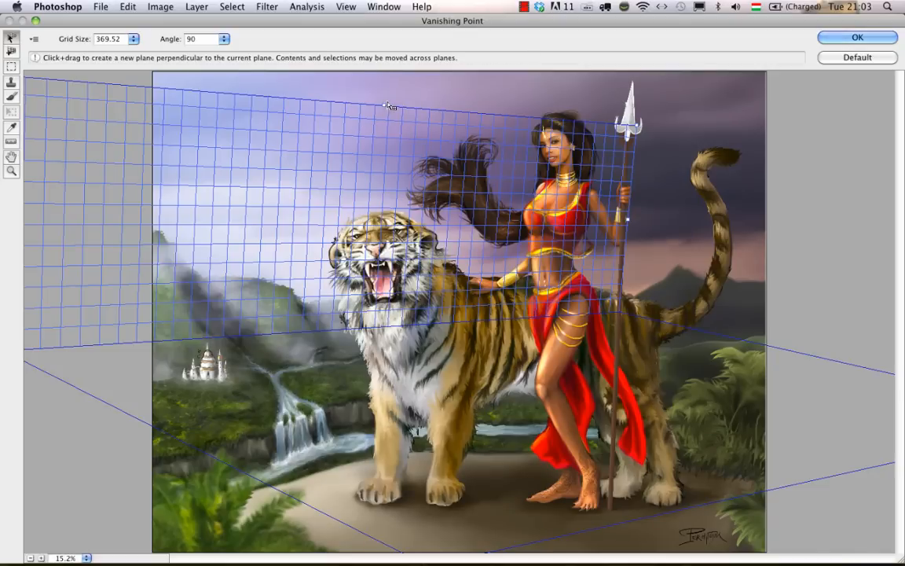
pyautogui.press('alt')
pyautogui.moveTo(383, 104)
pyautogui.mouseDown()
pyautogui.moveTo(283, 85)
pyautogui.moveTo(371, 114)
pyautogui.moveTo(368, 102)
pyautogui.mouseUp()
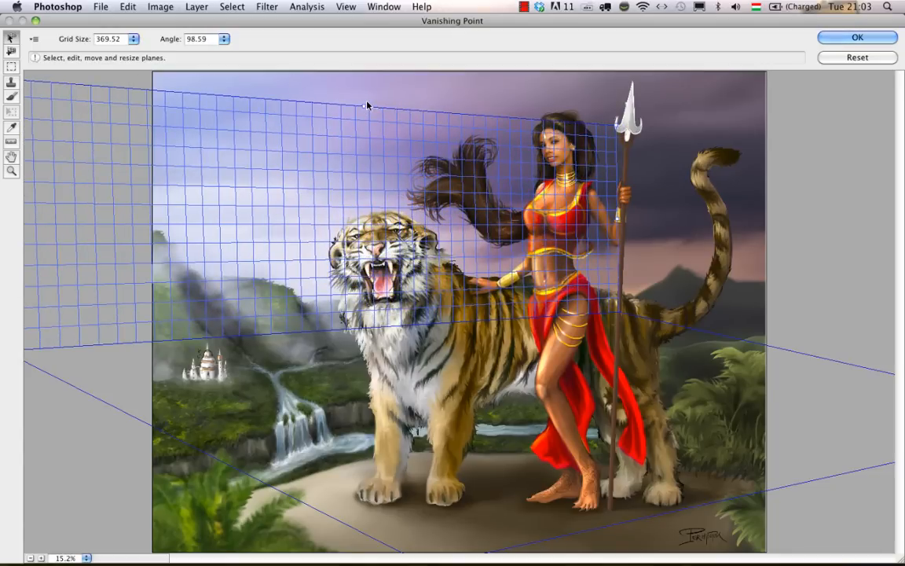
pyautogui.click(769, 353)
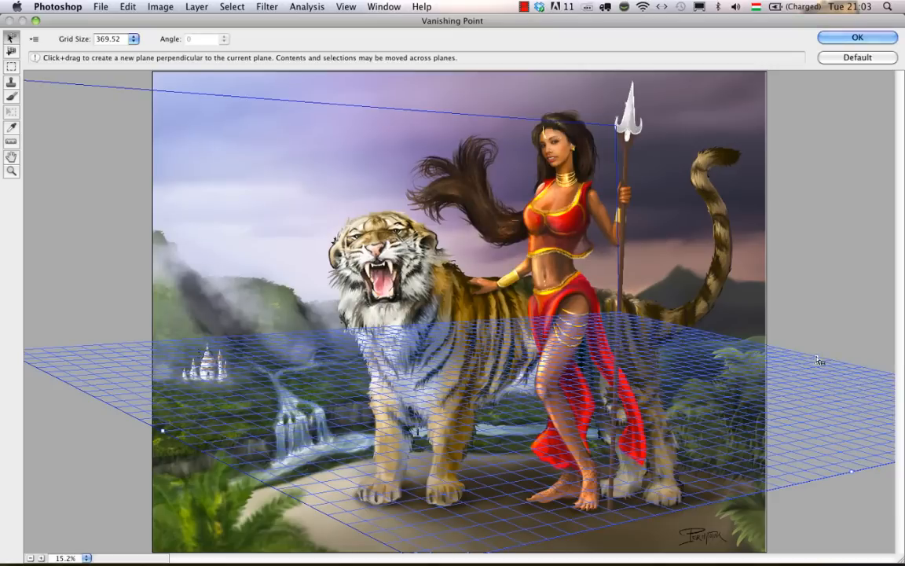
pyautogui.moveTo(819, 359); pyautogui.dragTo(823, 140)
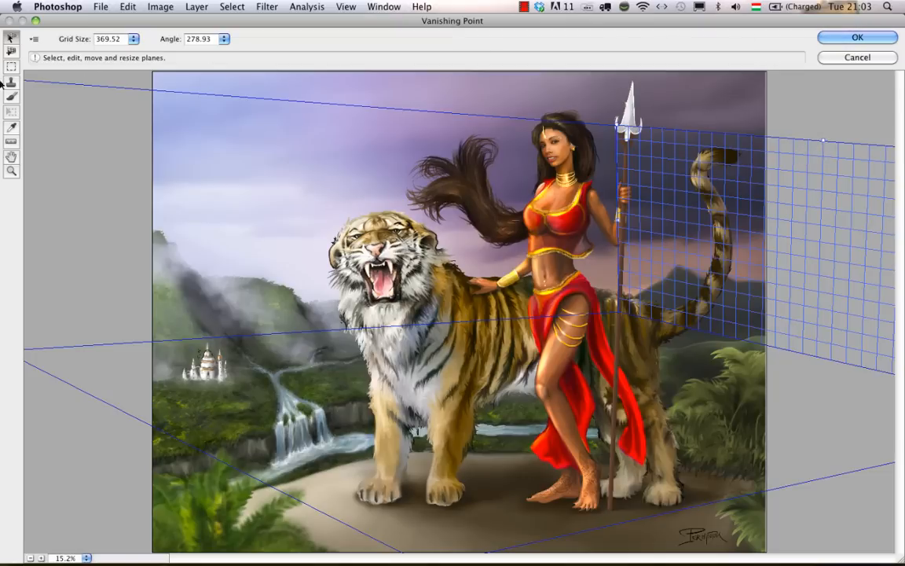
# Render the perspective grids onto Layer 1 and apply the Vanishing Point filter
pyautogui.click(33, 39)
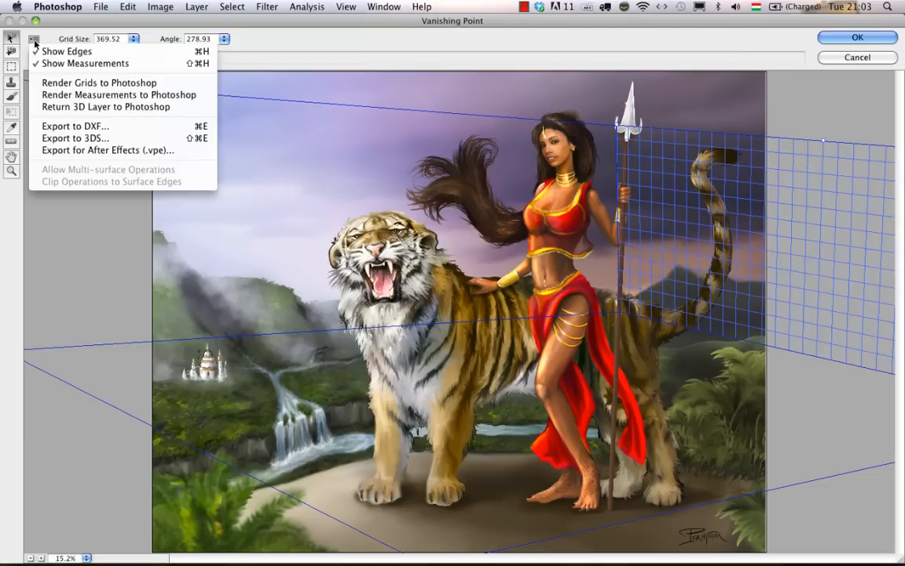
pyautogui.click(112, 84)
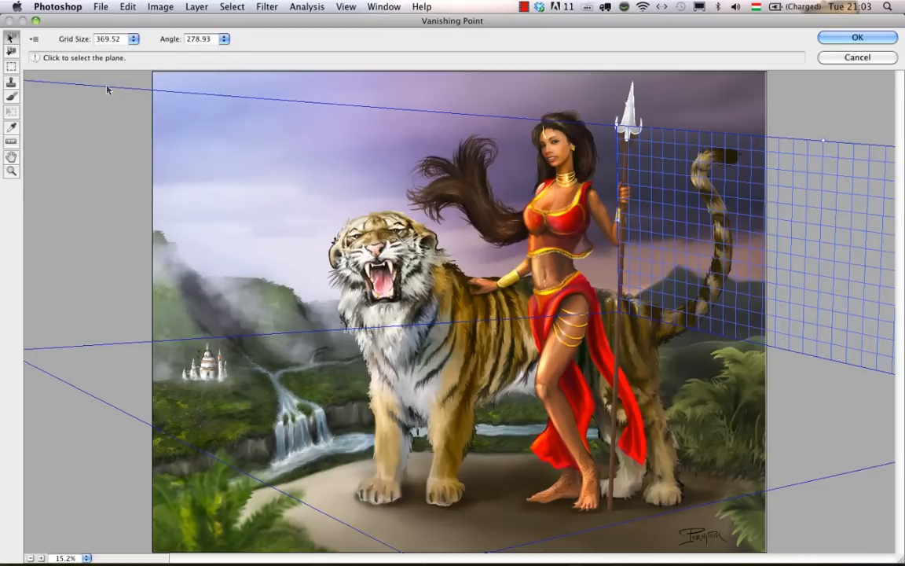
pyautogui.click(857, 37)
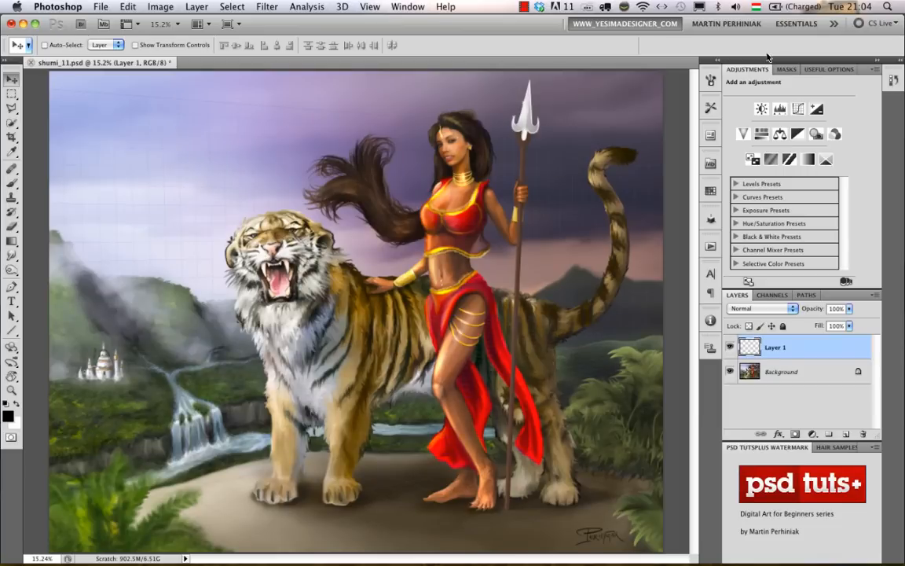
# Duplicate the grid layer eight times to make its perspective lines stand out over the painting
pyautogui.click(730, 371)
pyautogui.click(730, 372)
pyautogui.press('super+j')
pyautogui.press('super+j')
pyautogui.press('super+j')
pyautogui.press('super+j')
pyautogui.press('super+j')
pyautogui.press('super+j')
pyautogui.press('super+j')
pyautogui.press('super+j')
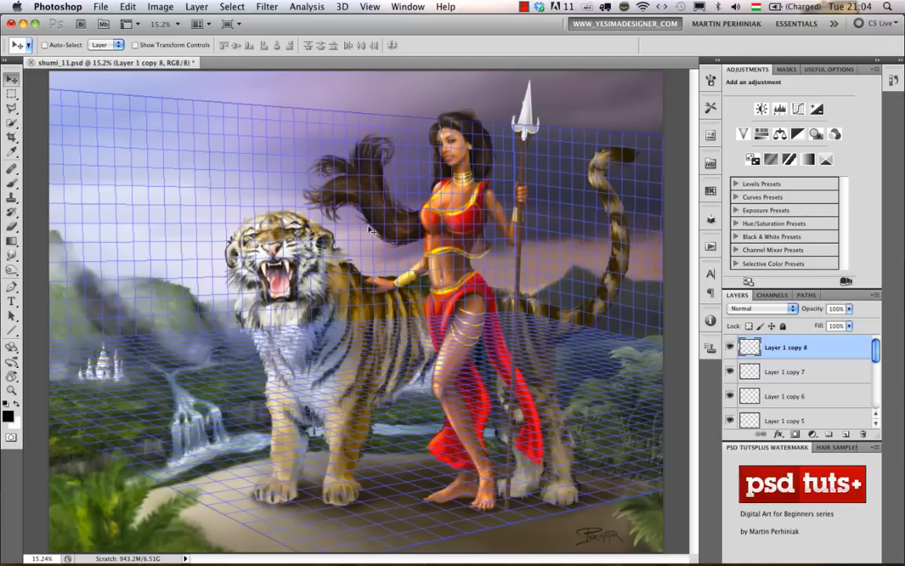
# Hide the Background layer to view the perspective grid alone, and show it again
pyautogui.moveTo(875, 346); pyautogui.dragTo(875, 397)
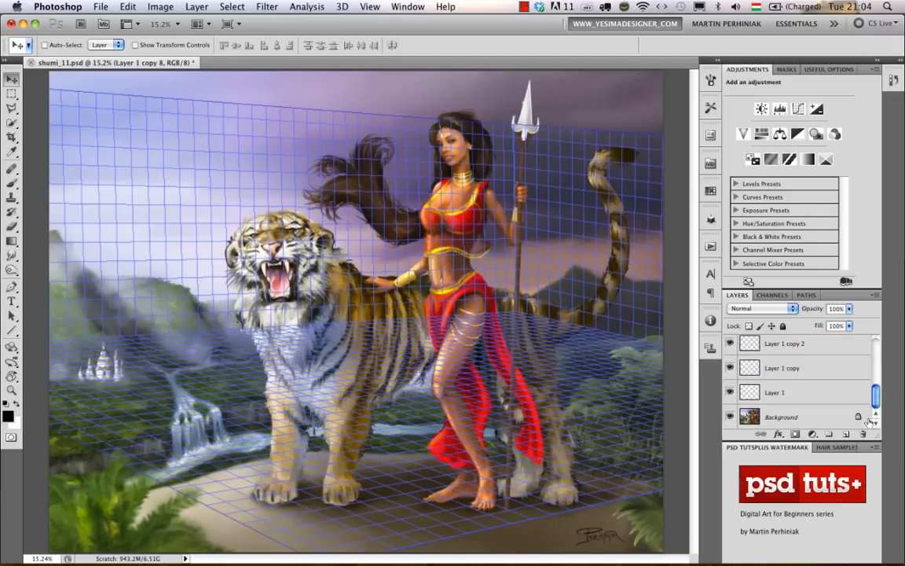
pyautogui.click(730, 416)
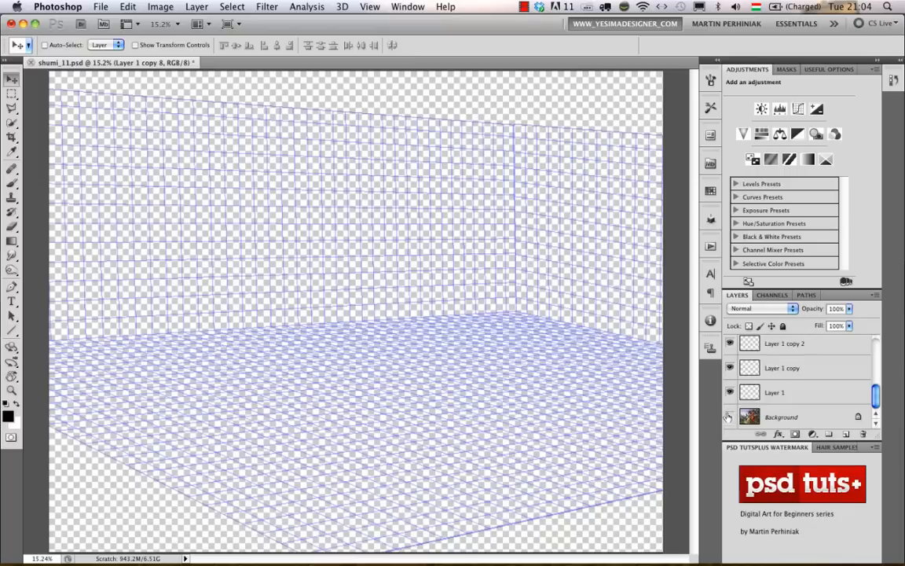
pyautogui.click(730, 419)
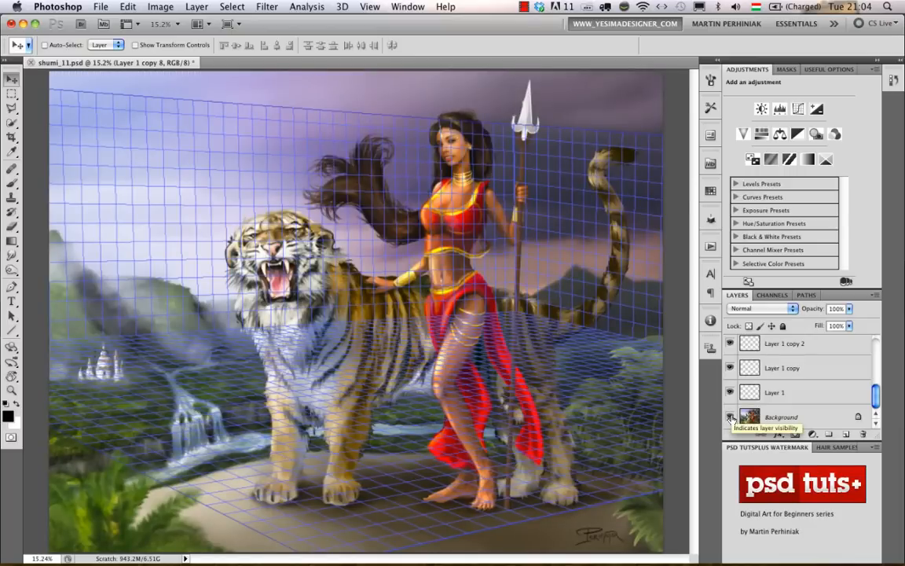
# Undo the grid layer duplicates, the rendered grid and the added layer, back to the Background only
pyautogui.press('alt+super+z')
pyautogui.press('alt+super+z')
pyautogui.press('alt+super+z')
pyautogui.press('alt+super+z')
pyautogui.press('alt+super+z')
pyautogui.press('alt+super+z')
pyautogui.press('alt+super+z')
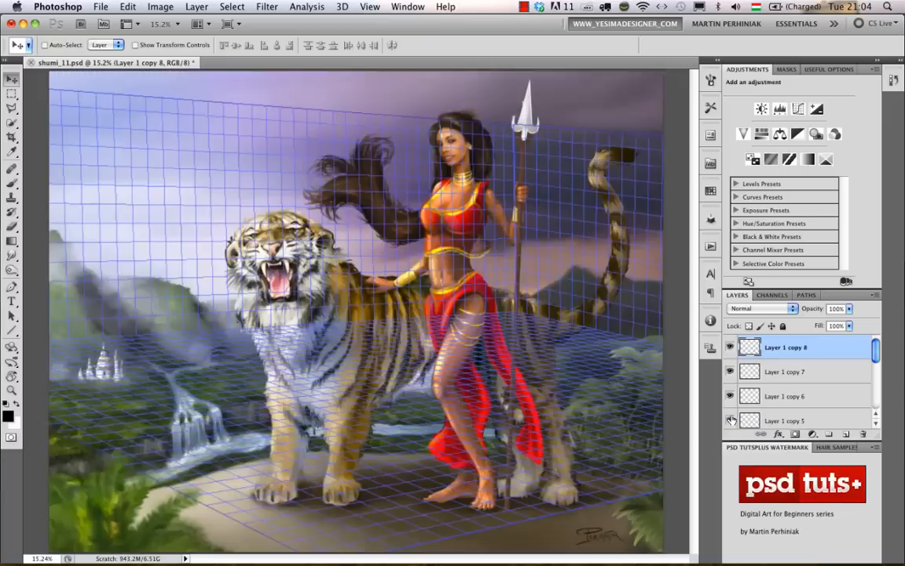
pyautogui.press('alt+super+z')
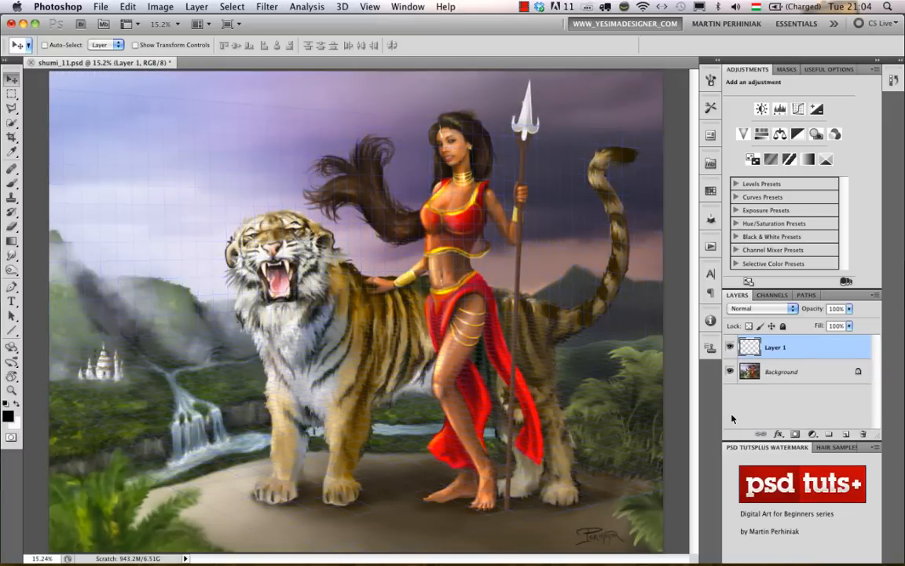
pyautogui.press('alt+super+z')
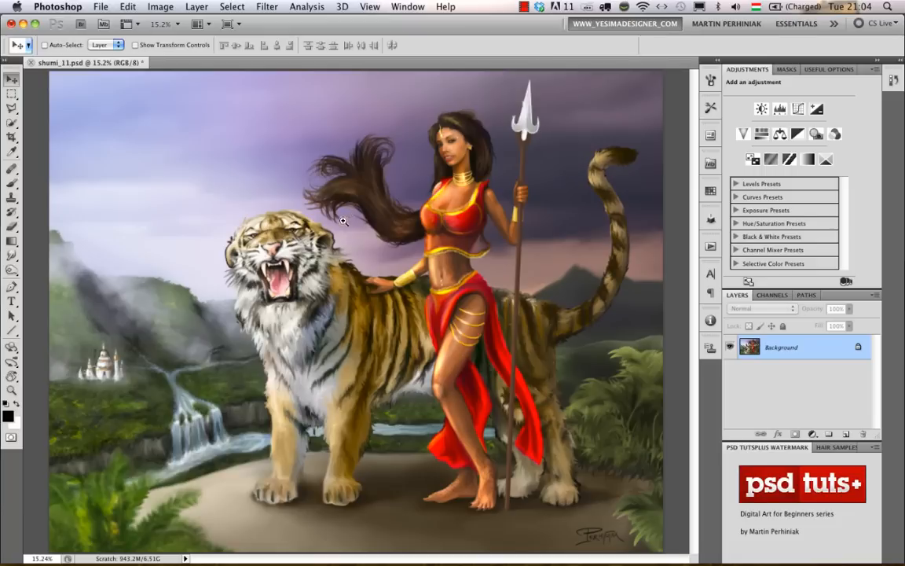
# Crop off the left strip of the Background with the Crop tool, undo it, and cancel a second similar crop
pyautogui.moveTo(345, 220); pyautogui.dragTo(308, 239)
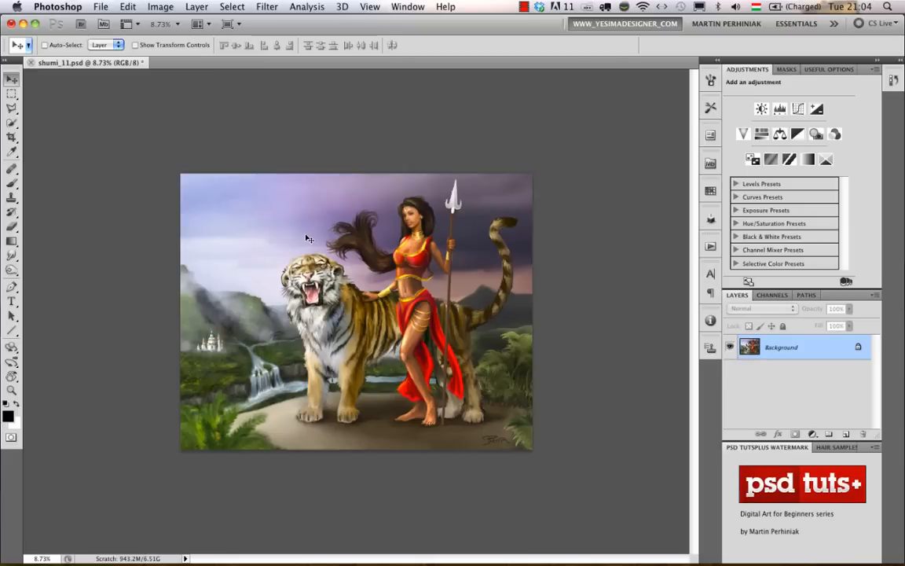
pyautogui.press('c')
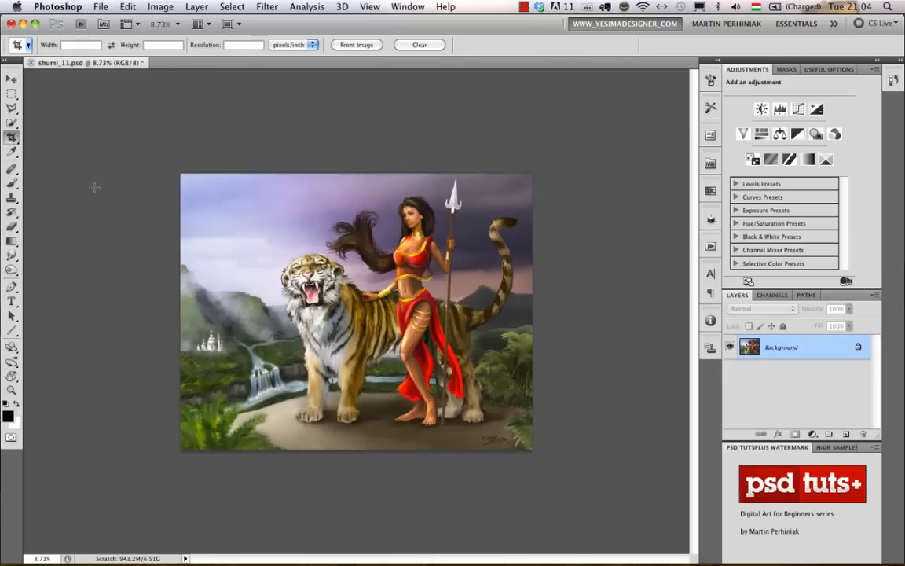
pyautogui.moveTo(240, 157); pyautogui.dragTo(615, 491)
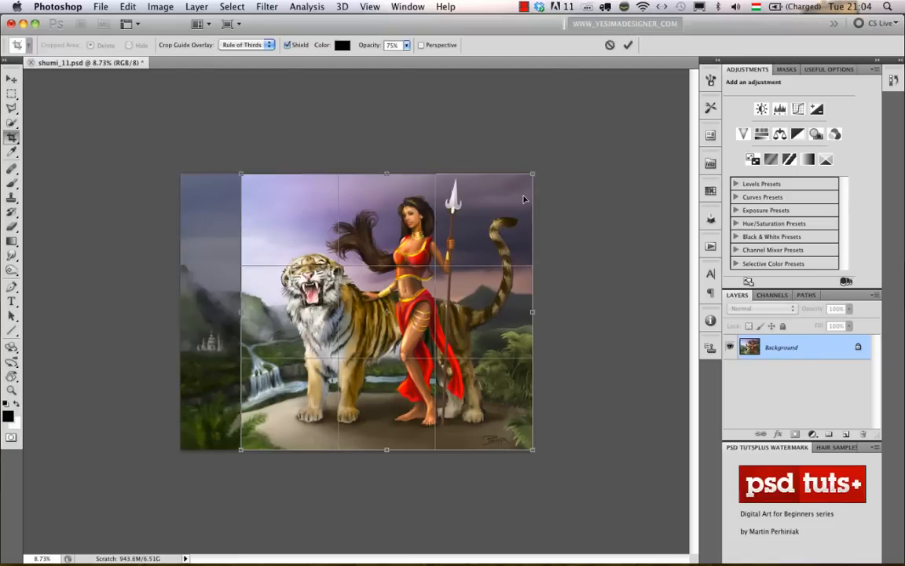
pyautogui.press('Return')
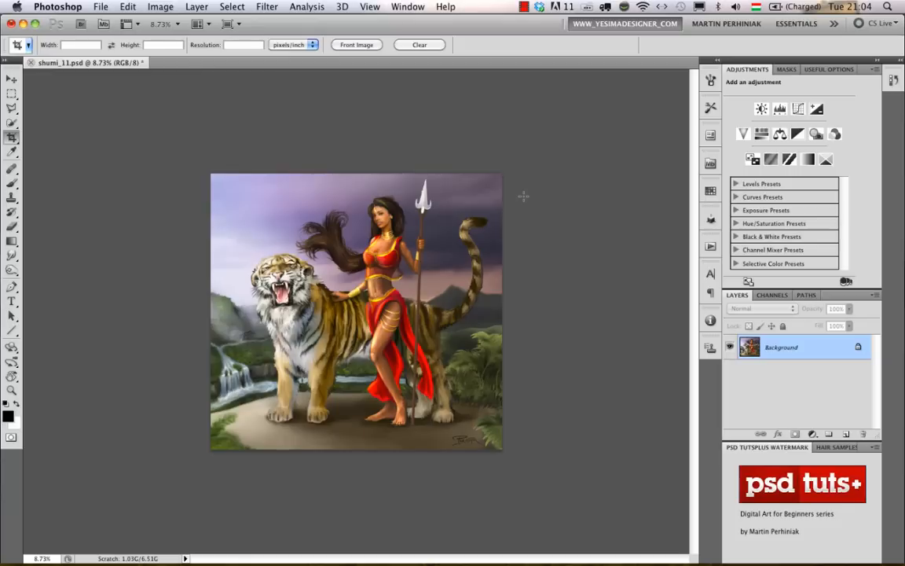
pyautogui.hotkey('ctrl', 'z')
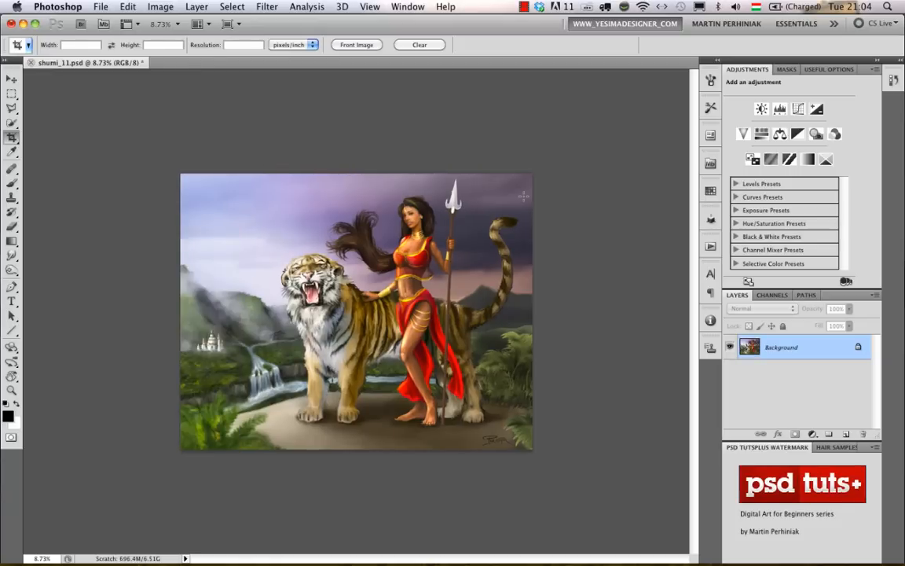
pyautogui.moveTo(234, 157); pyautogui.dragTo(652, 467)
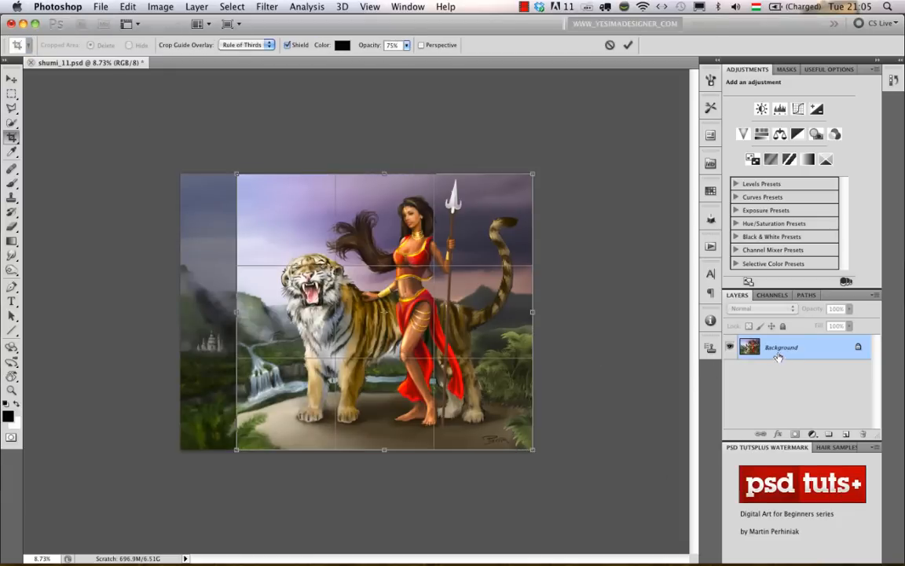
pyautogui.press('Escape')
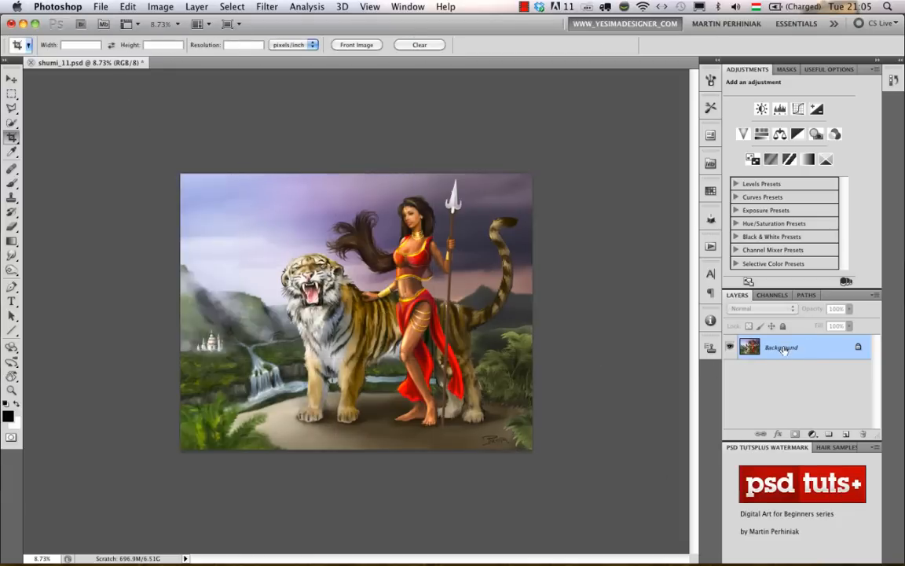
# Convert the Background to an editable layer named Layer 0 and crop off its left strip with the cropped area set to Hide
pyautogui.doubleClick(782, 348)
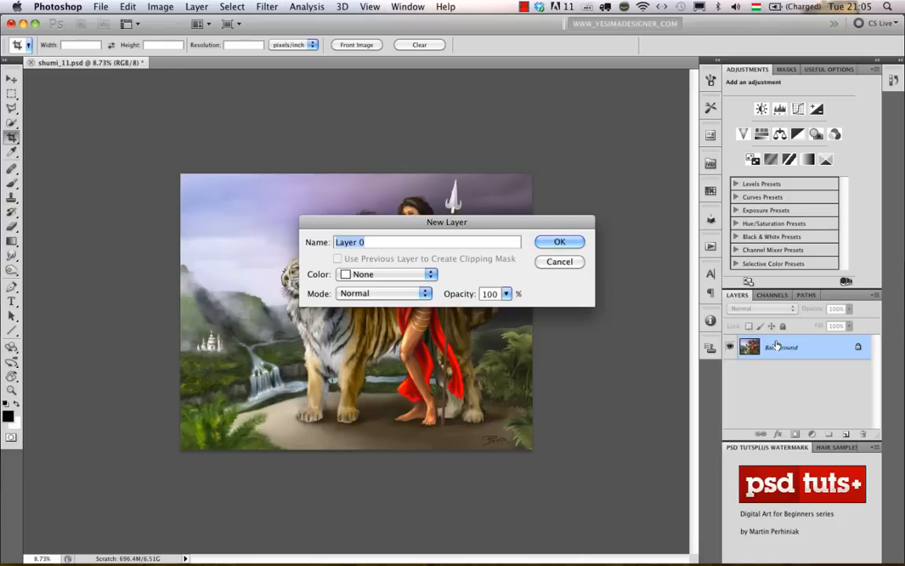
pyautogui.press('Return')
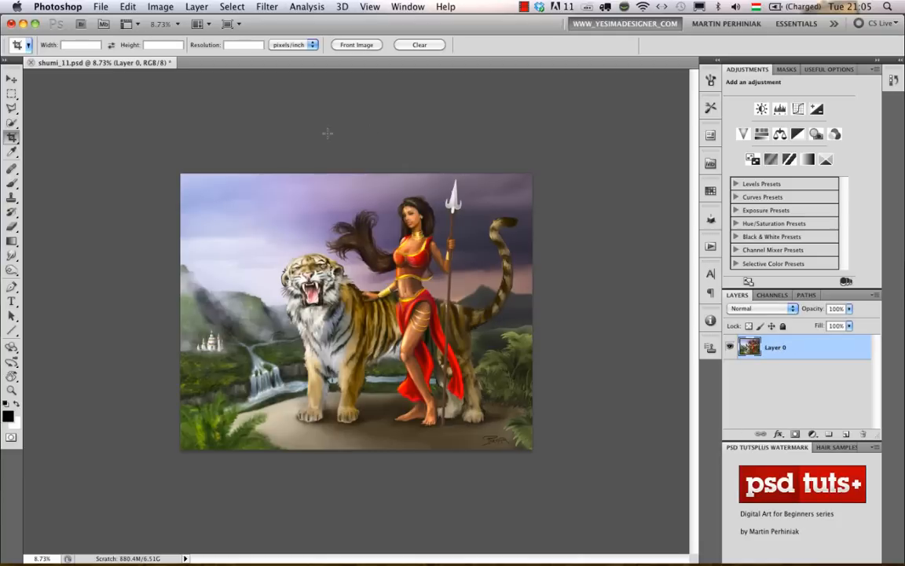
pyautogui.moveTo(235, 171); pyautogui.dragTo(595, 460)
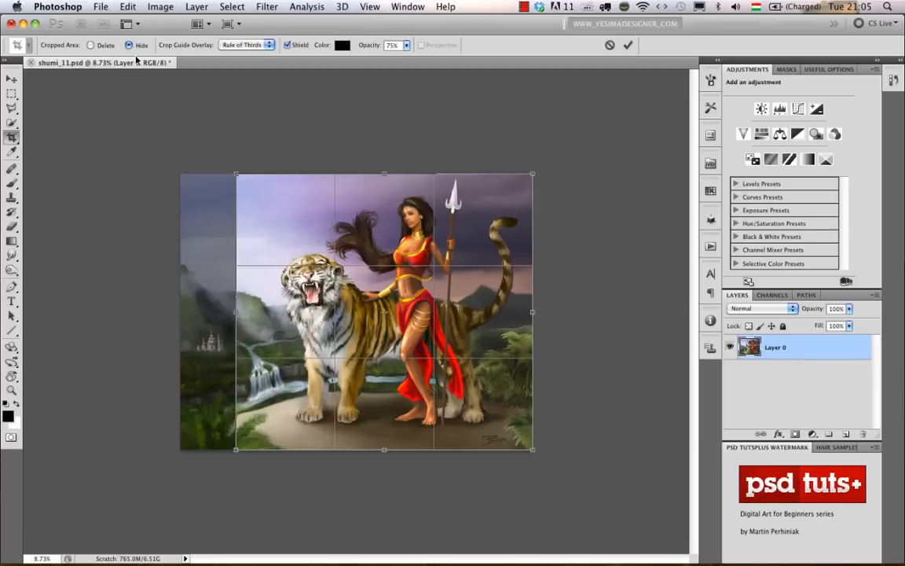
pyautogui.press('Escape')
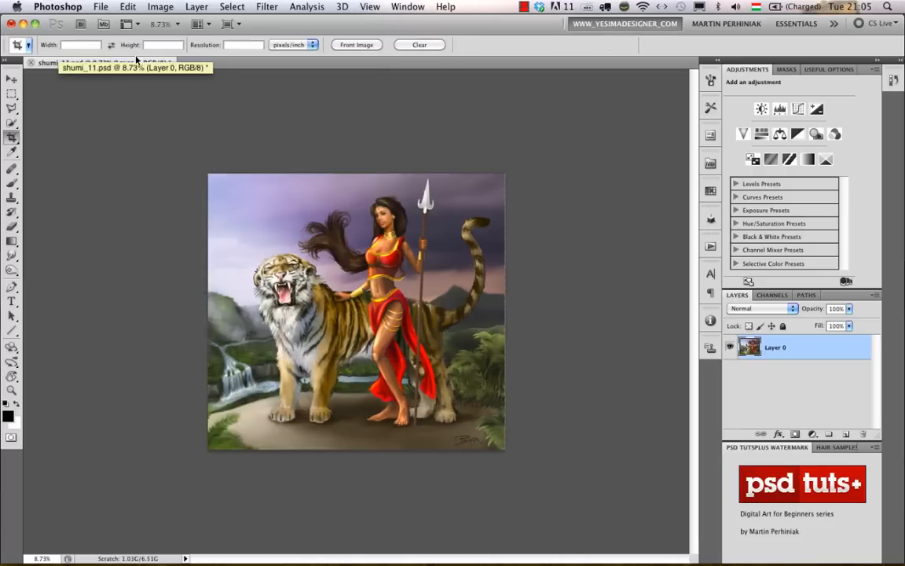
# Bring back the hidden cropped strip of the painting with Reveal All
pyautogui.click(165, 4)
pyautogui.click(157, 3)
pyautogui.click(156, 3)
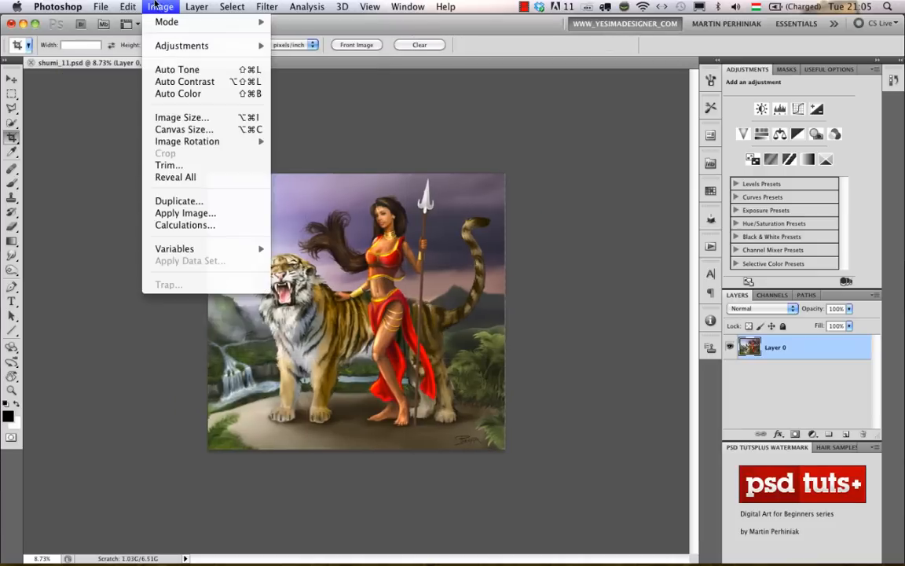
pyautogui.click(157, 3)
pyautogui.click(158, 4)
pyautogui.click(149, 7)
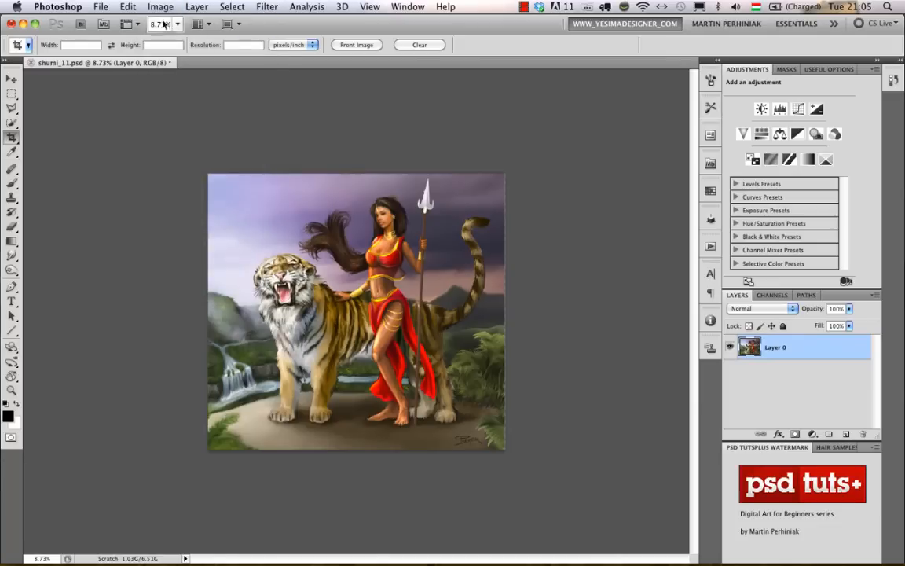
pyautogui.click(165, 7)
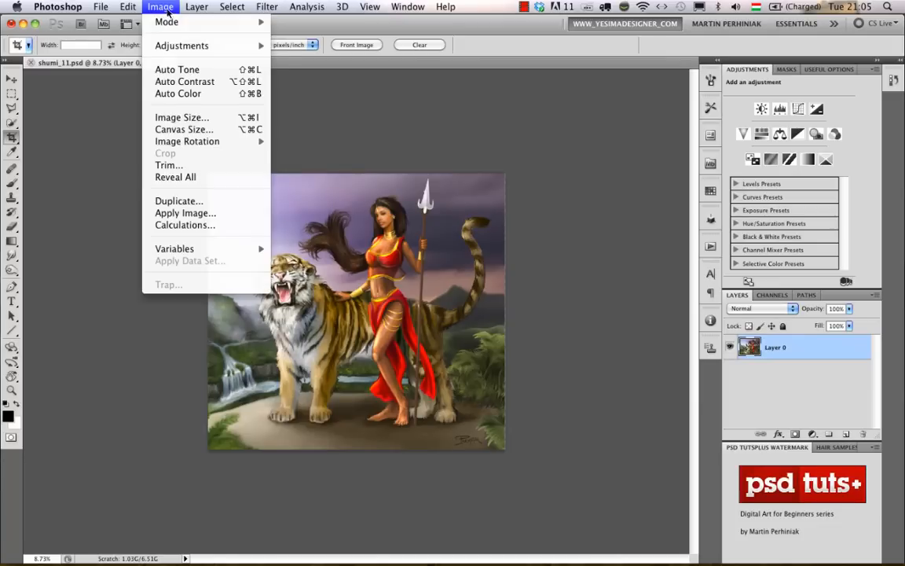
pyautogui.click(201, 178)
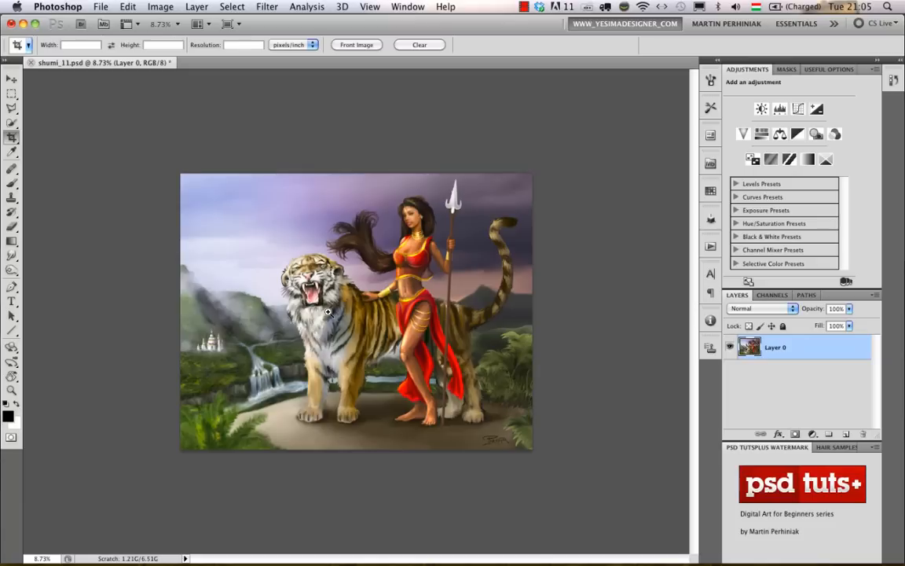
pyautogui.moveTo(296, 282)
pyautogui.mouseDown()
pyautogui.moveTo(347, 318)
pyautogui.moveTo(292, 283)
pyautogui.mouseUp()
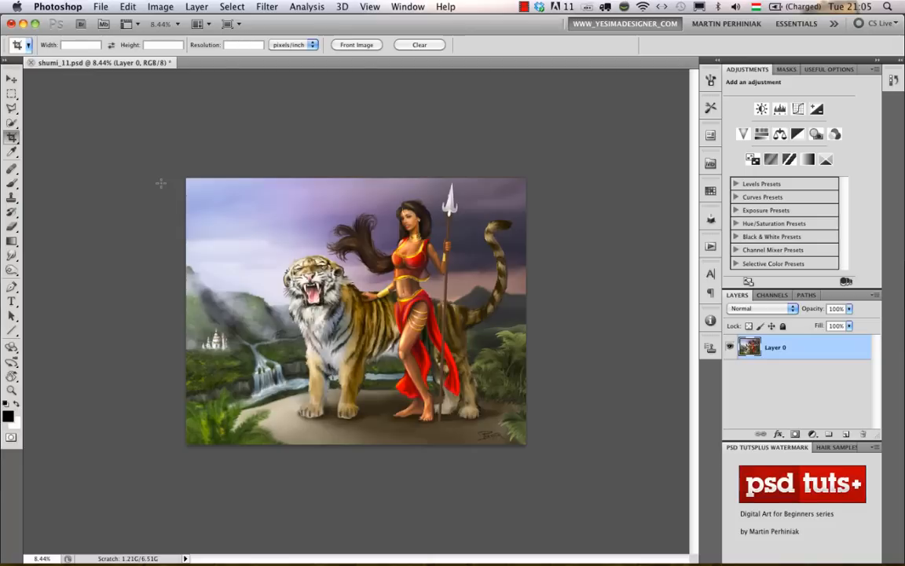
# Extend the canvas beyond the painting's left and right edges with the Crop tool, and undo it
pyautogui.moveTo(175, 173); pyautogui.dragTo(585, 469)
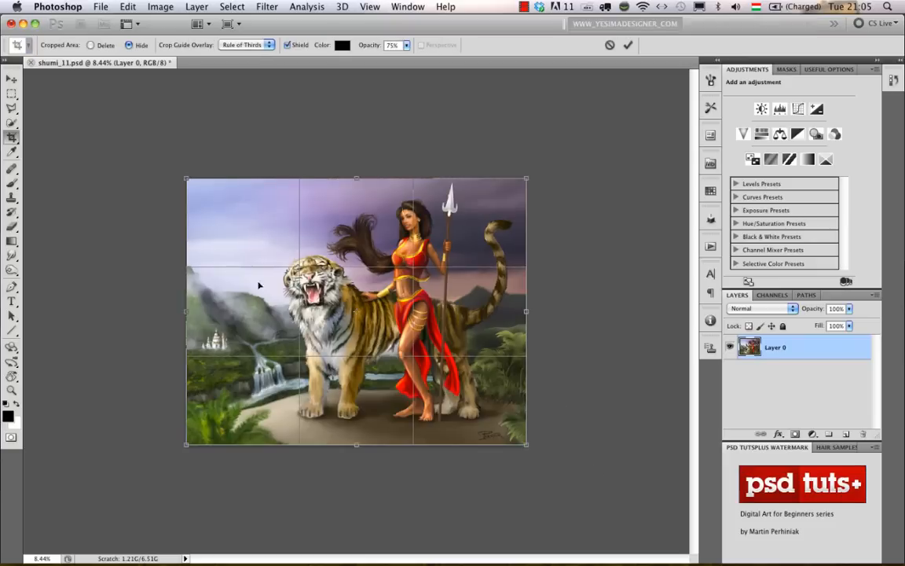
pyautogui.moveTo(187, 306); pyautogui.dragTo(89, 308)
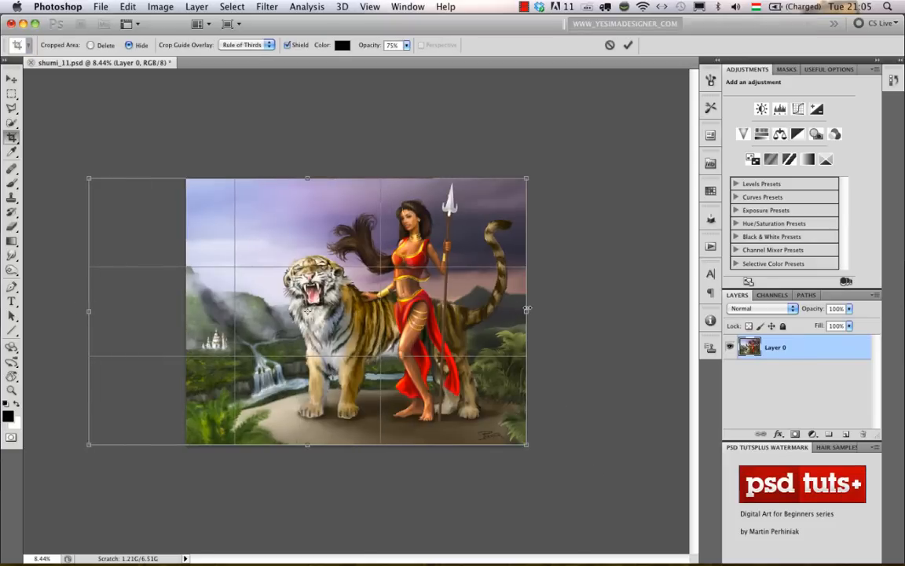
pyautogui.moveTo(526, 309); pyautogui.dragTo(578, 314)
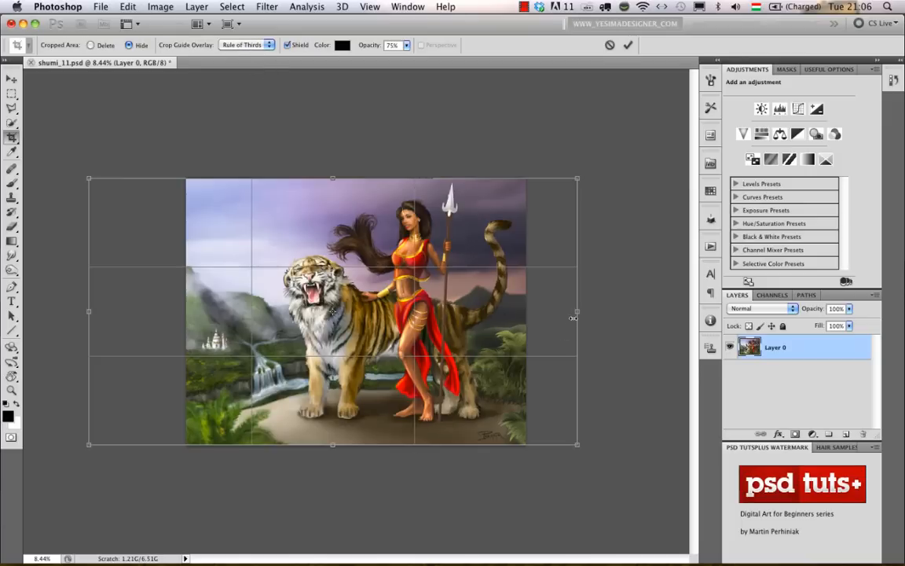
pyautogui.moveTo(577, 301)
pyautogui.mouseDown()
pyautogui.moveTo(490, 301)
pyautogui.moveTo(572, 311)
pyautogui.mouseUp()
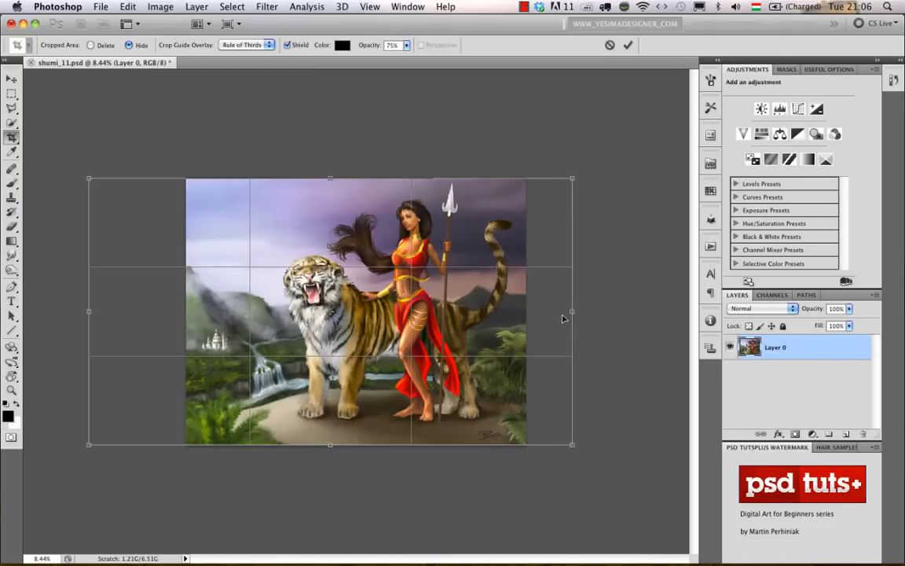
pyautogui.press('Return')
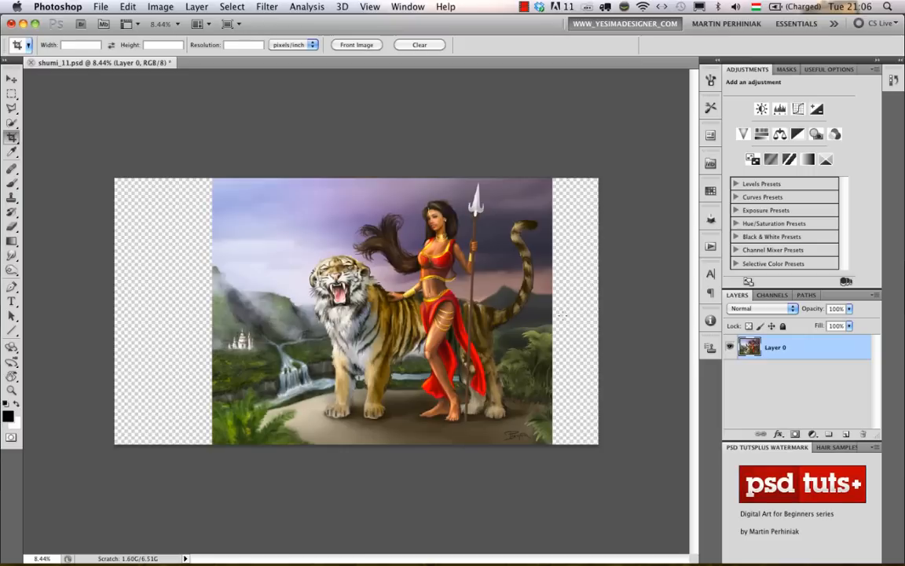
pyautogui.press('super+z')
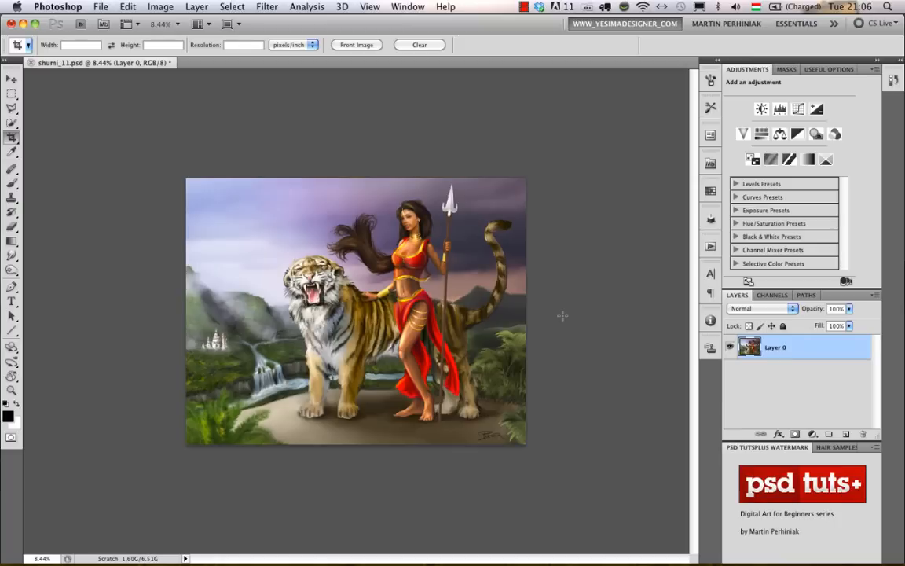
pyautogui.moveTo(325, 250); pyautogui.dragTo(364, 246)
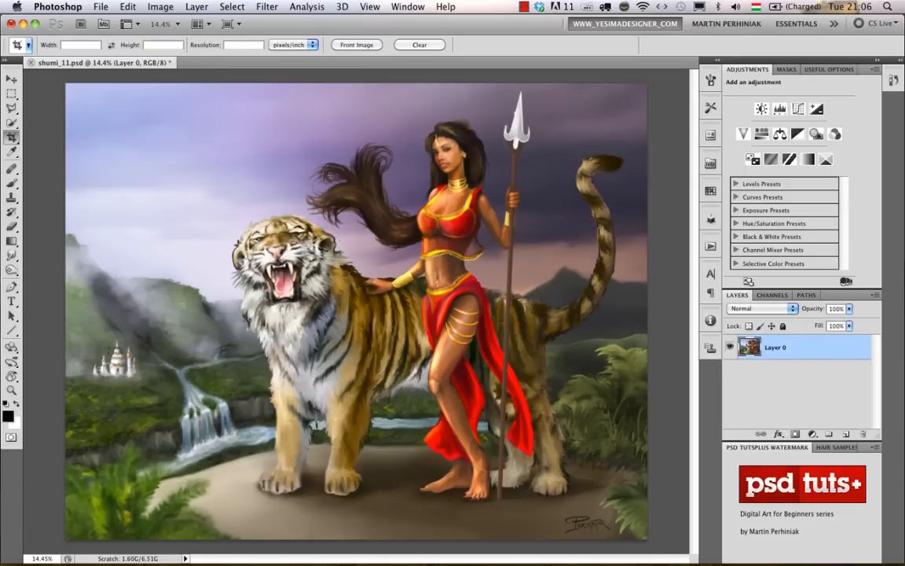
pyautogui.moveTo(133, 214); pyautogui.dragTo(122, 232)
pyautogui.press('Escape')
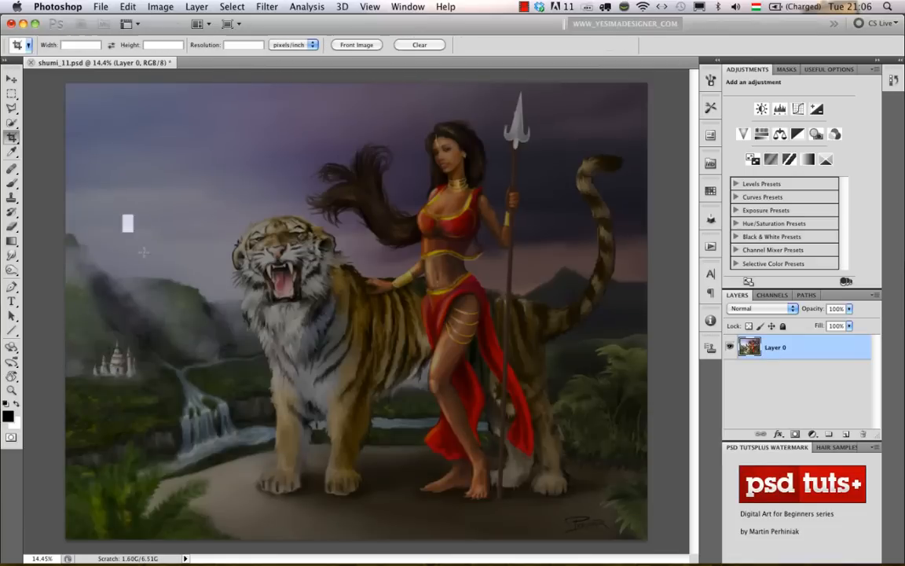
# Draw the upper outline of a mountain-shaped path with the Pen tool in the sky beside the tiger's head
pyautogui.moveTo(152, 201); pyautogui.dragTo(344, 287)
pyautogui.press('p')
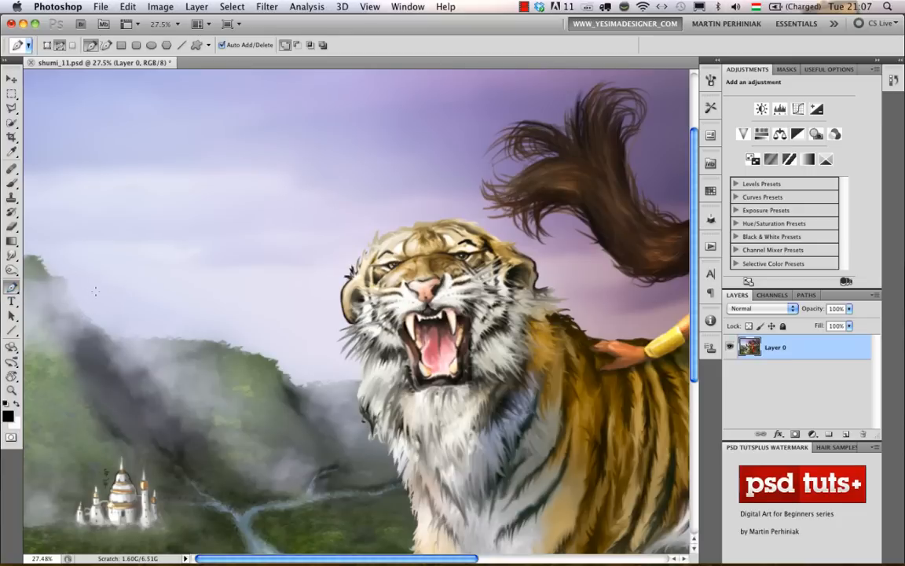
pyautogui.click(69, 296)
pyautogui.moveTo(166, 244); pyautogui.dragTo(194, 225)
pyautogui.click(197, 192)
pyautogui.click(234, 133)
pyautogui.moveTo(255, 210); pyautogui.dragTo(298, 212)
pyautogui.click(311, 217)
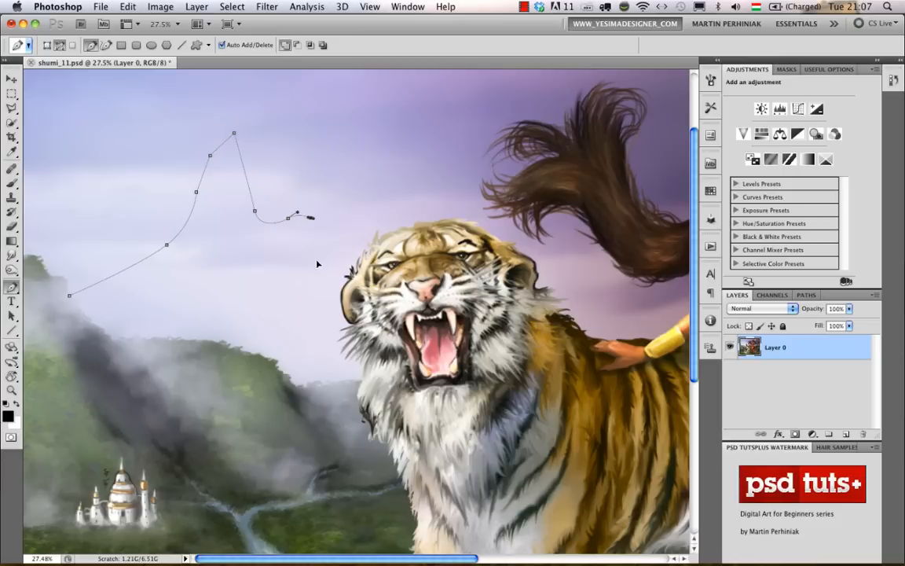
# Continue the mountain path down over the tiger's face and back along the hilltops, close it, and convert it to a selection
pyautogui.moveTo(318, 263); pyautogui.dragTo(349, 277)
pyautogui.click(381, 371)
pyautogui.click(296, 388)
pyautogui.moveTo(179, 340); pyautogui.dragTo(107, 340)
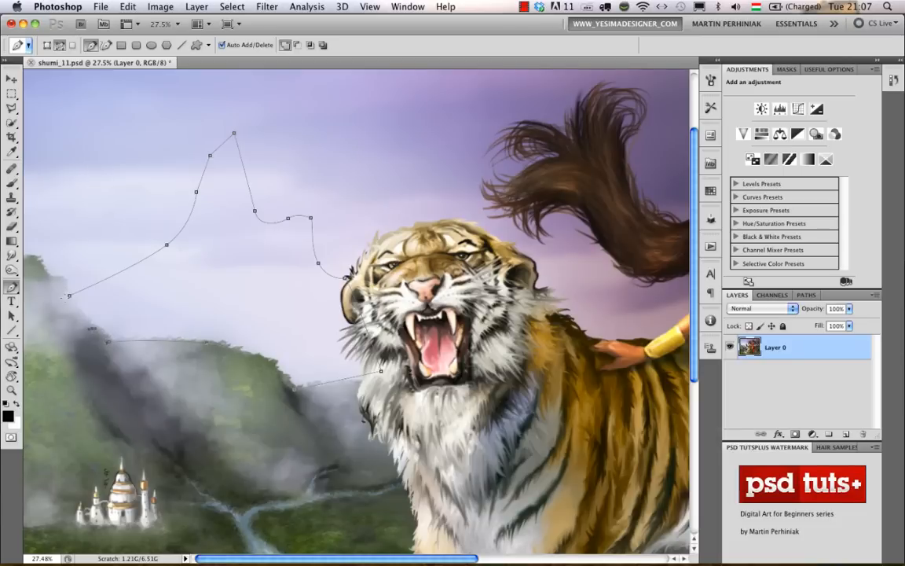
pyautogui.click(68, 296)
pyautogui.press('super+Return')
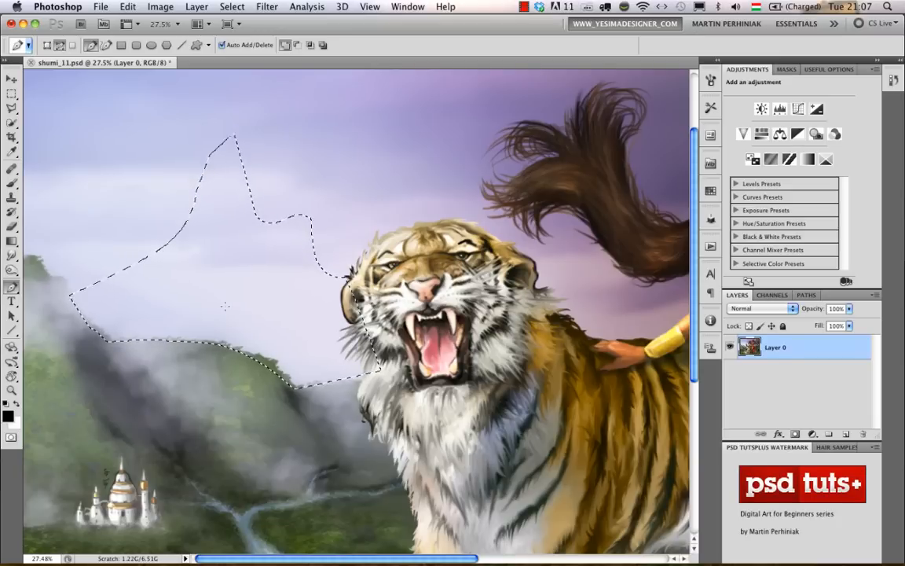
# View the Fill dialog and the foreground Color Picker, cancelling each one
pyautogui.press('b')
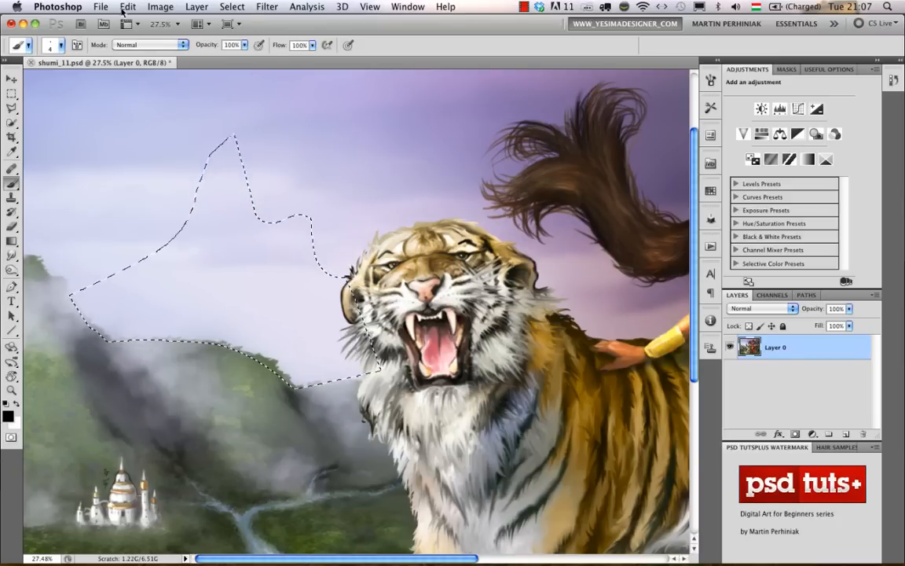
pyautogui.click(128, 7)
pyautogui.click(135, 211)
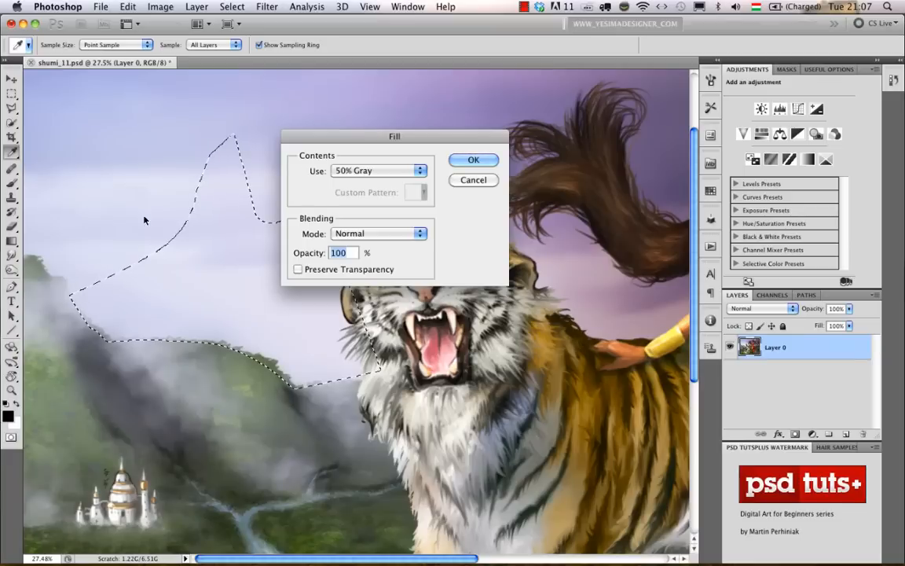
pyautogui.click(472, 181)
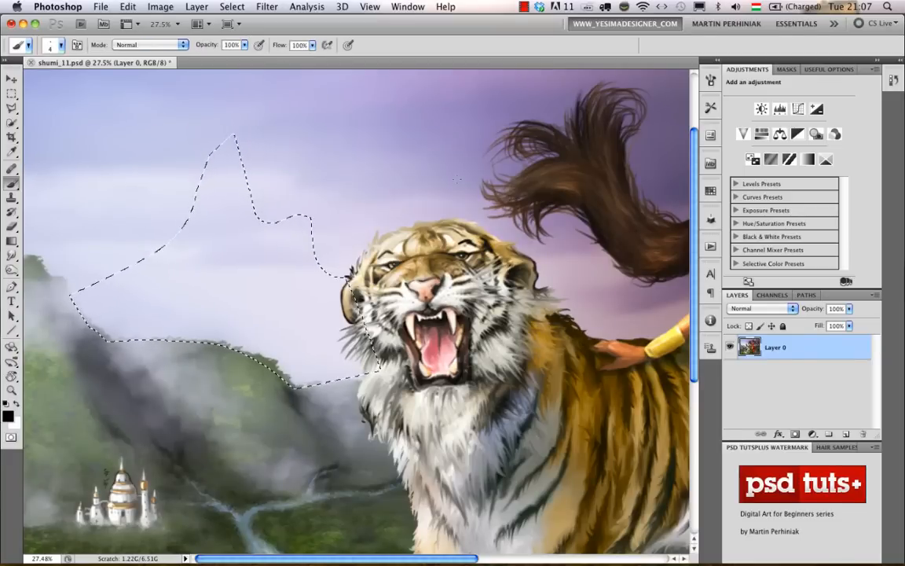
pyautogui.click(9, 415)
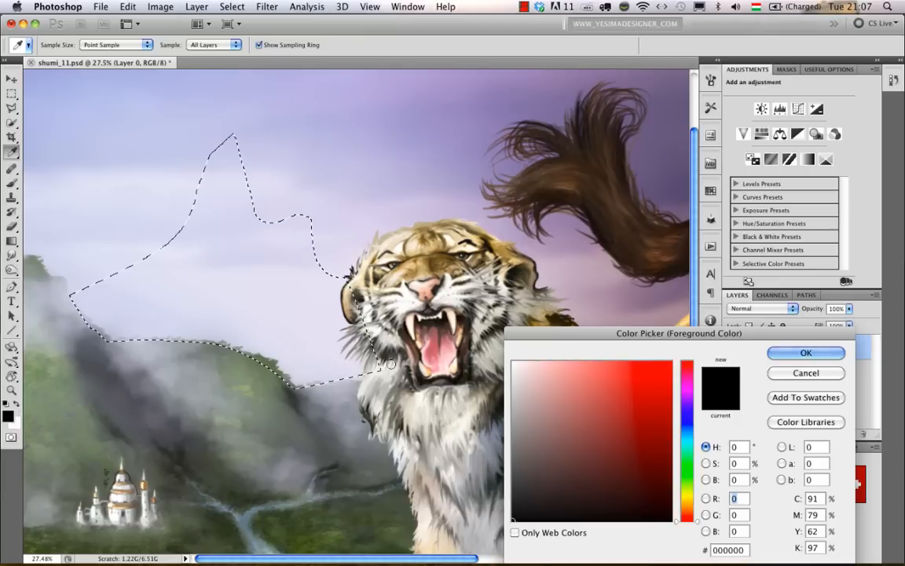
pyautogui.click(834, 372)
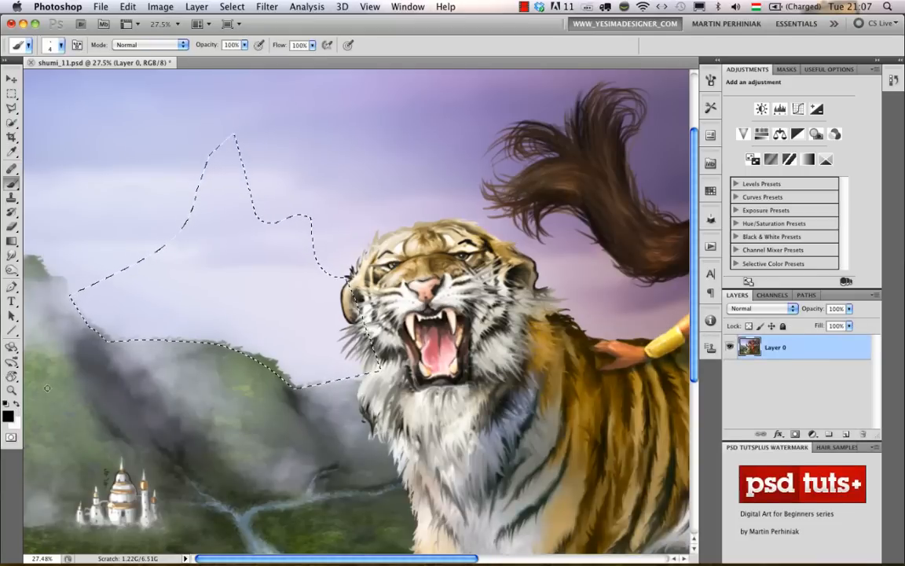
# Fill the mountain selection with green sampled from the hillside, replace the fill with dark grey, and deselect
pyautogui.keyDown('alt'); pyautogui.click(70, 441); pyautogui.keyUp('alt')
pyautogui.hotkey('alt', 'BackSpace')
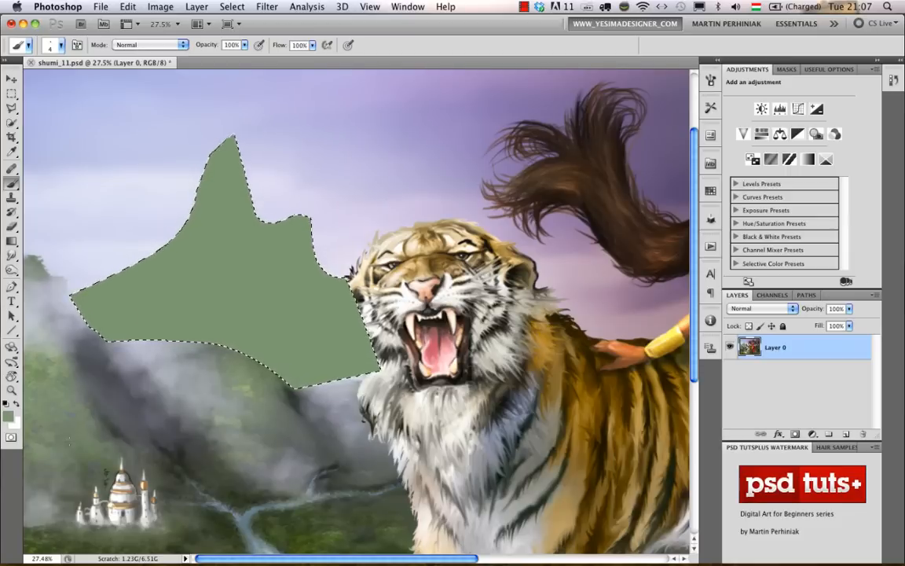
pyautogui.press('d')
pyautogui.hotkey('alt', 'BackSpace')
pyautogui.press('super+d')
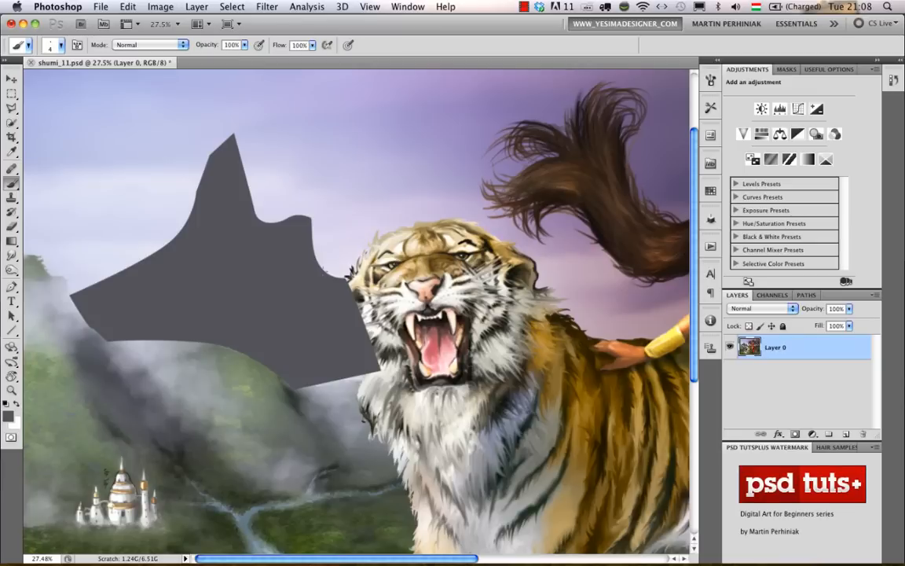
pyautogui.press('alt+super+z')
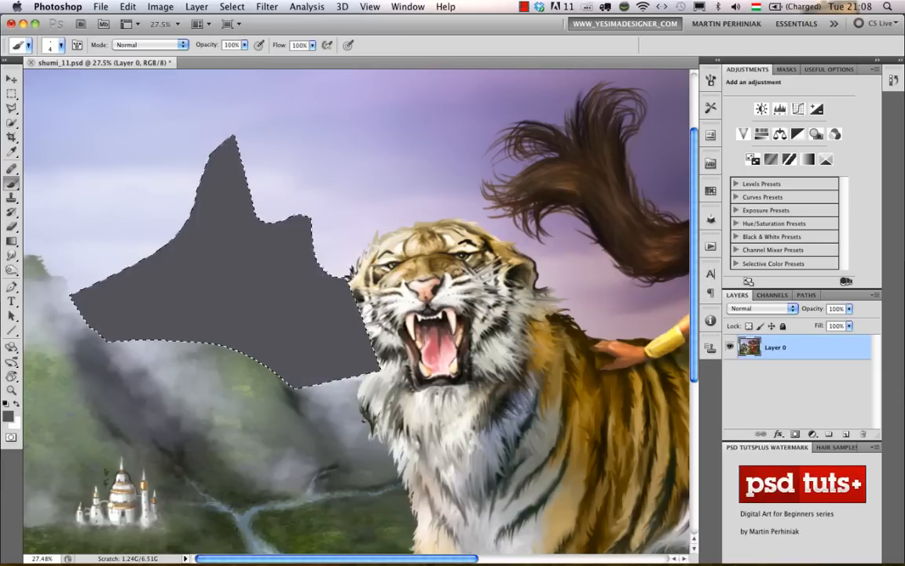
pyautogui.press('super+d')
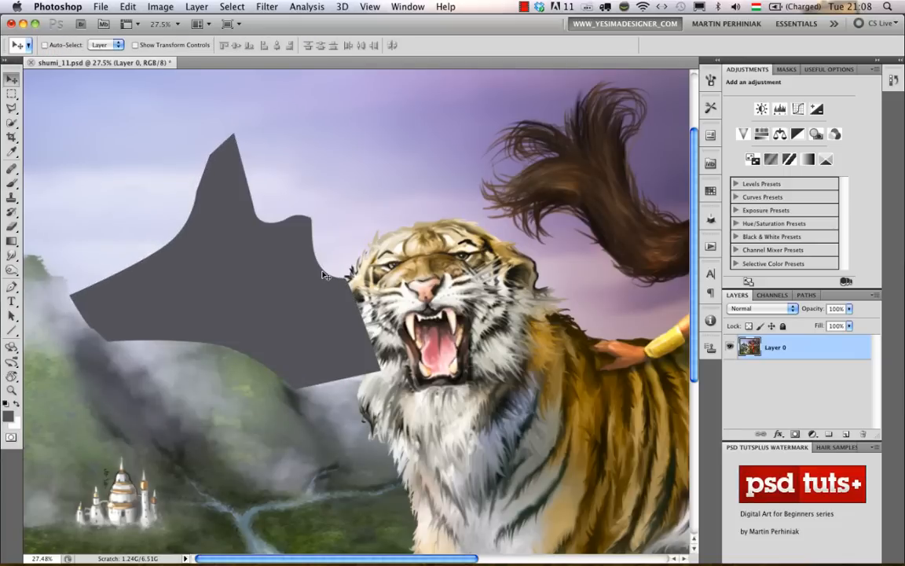
# Undo the mountain's fill, its selection and the pen path, back to the plain painting
pyautogui.press('alt+super+z')
pyautogui.press('alt+super+z')
pyautogui.press('alt+super+z')
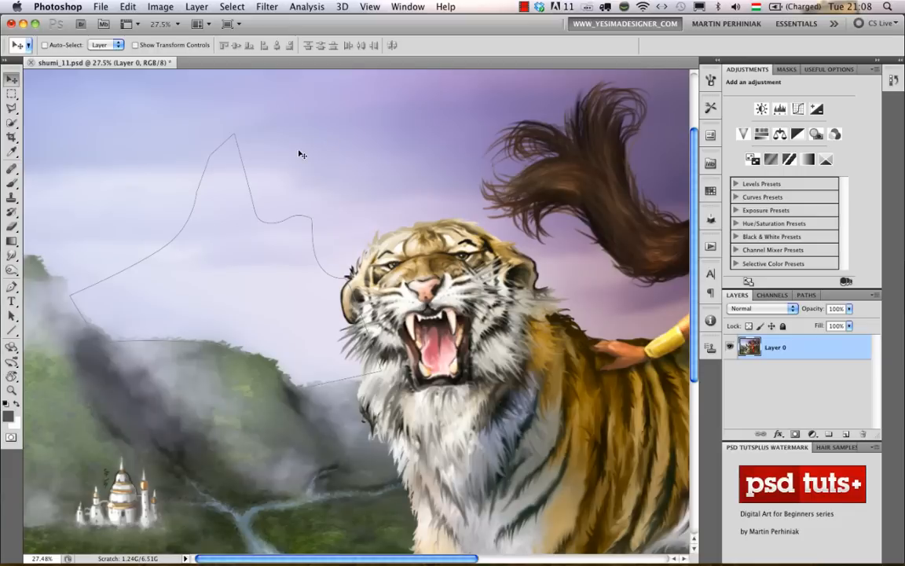
pyautogui.press('p')
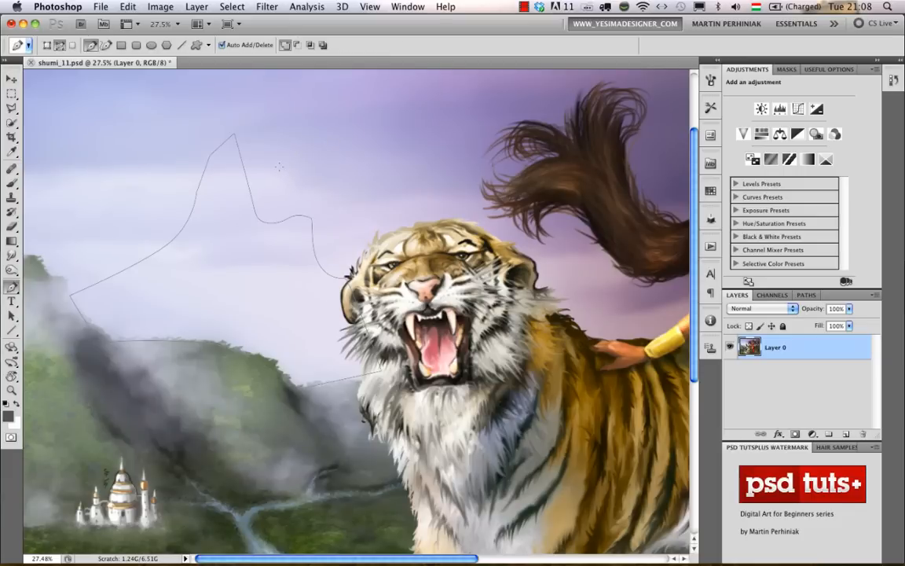
pyautogui.press('alt+super+z')
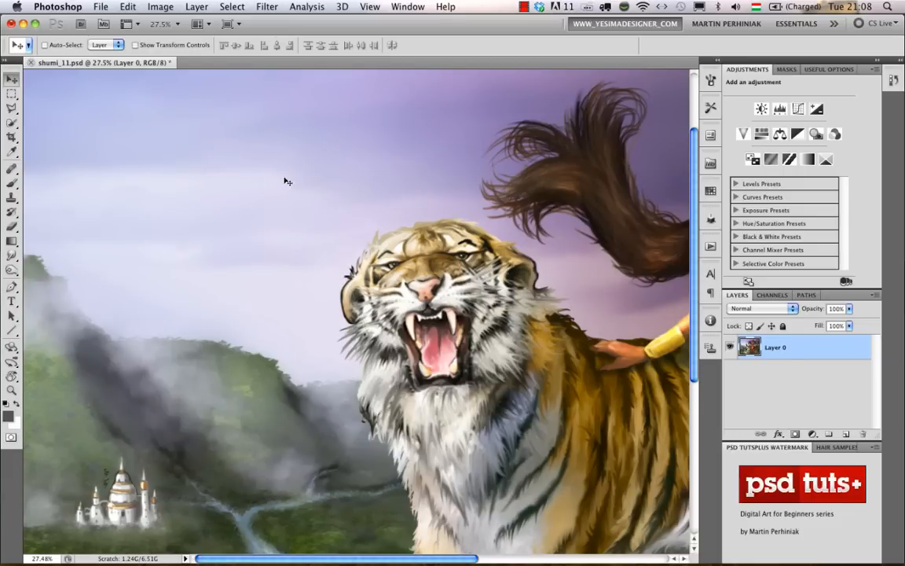
# Paint a thin yellow-green zigzag in the sky beside the tiger and an orange blob next to it with a 311 px brush
pyautogui.press('b')
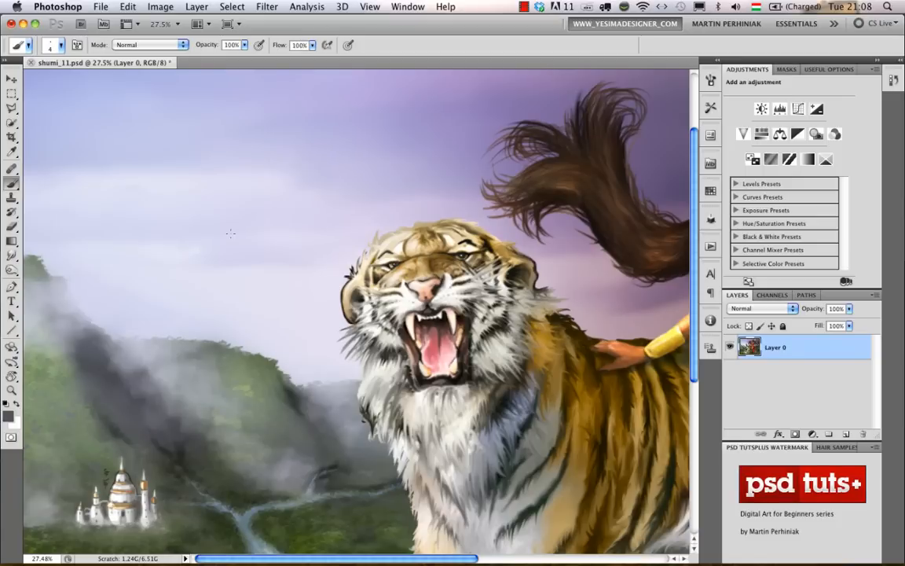
pyautogui.keyDown('ctrl'); pyautogui.keyDown('alt'); pyautogui.keyDown('super'); pyautogui.click(263, 188); pyautogui.keyUp('super'); pyautogui.keyUp('alt'); pyautogui.keyUp('ctrl')
pyautogui.moveTo(233, 259)
pyautogui.mouseDown()
pyautogui.moveTo(361, 208)
pyautogui.moveTo(401, 247)
pyautogui.moveTo(309, 356)
pyautogui.moveTo(308, 255)
pyautogui.moveTo(321, 212)
pyautogui.moveTo(312, 209)
pyautogui.moveTo(322, 221)
pyautogui.moveTo(332, 205)
pyautogui.moveTo(283, 212)
pyautogui.moveTo(403, 244)
pyautogui.moveTo(275, 193)
pyautogui.moveTo(336, 215)
pyautogui.moveTo(301, 210)
pyautogui.moveTo(317, 206)
pyautogui.mouseUp()
pyautogui.moveTo(248, 183)
pyautogui.mouseDown()
pyautogui.moveTo(285, 191)
pyautogui.moveTo(253, 268)
pyautogui.moveTo(283, 271)
pyautogui.mouseUp()
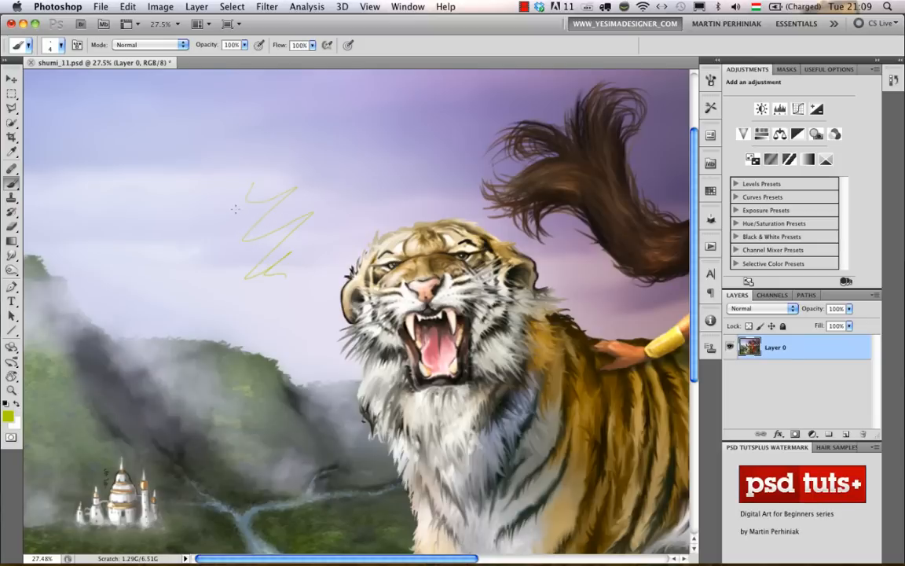
pyautogui.moveTo(235, 209)
pyautogui.mouseDown()
pyautogui.moveTo(277, 214)
pyautogui.moveTo(257, 220)
pyautogui.moveTo(275, 219)
pyautogui.moveTo(259, 216)
pyautogui.moveTo(264, 124)
pyautogui.moveTo(228, 430)
pyautogui.moveTo(255, 91)
pyautogui.moveTo(262, 241)
pyautogui.moveTo(239, 97)
pyautogui.moveTo(217, 79)
pyautogui.mouseUp()
pyautogui.moveTo(187, 230)
pyautogui.mouseDown()
pyautogui.moveTo(181, 237)
pyautogui.moveTo(221, 255)
pyautogui.moveTo(228, 250)
pyautogui.moveTo(244, 187)
pyautogui.moveTo(235, 188)
pyautogui.moveTo(239, 172)
pyautogui.mouseUp()
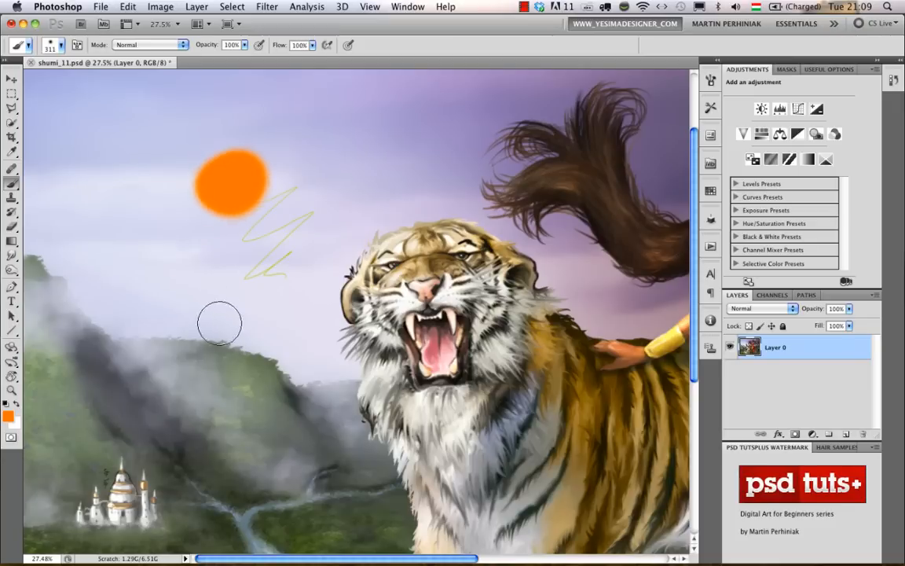
# Undo the green and orange brush strokes in the sky and redo them
pyautogui.press('alt+super+z')
pyautogui.press('alt+super+z')
pyautogui.press('alt+super+z')
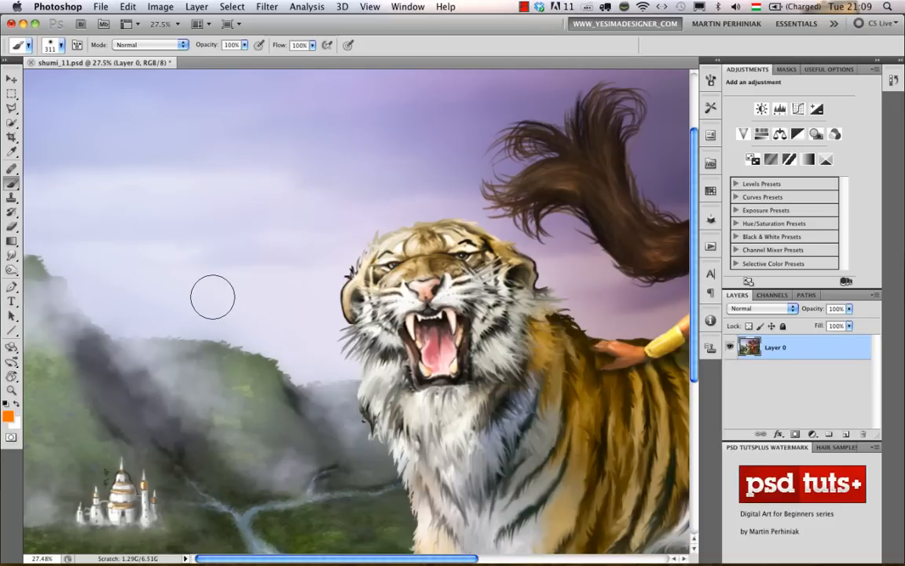
pyautogui.press('shift+super+z')
pyautogui.press('shift+super+z')
pyautogui.press('shift+super+z')
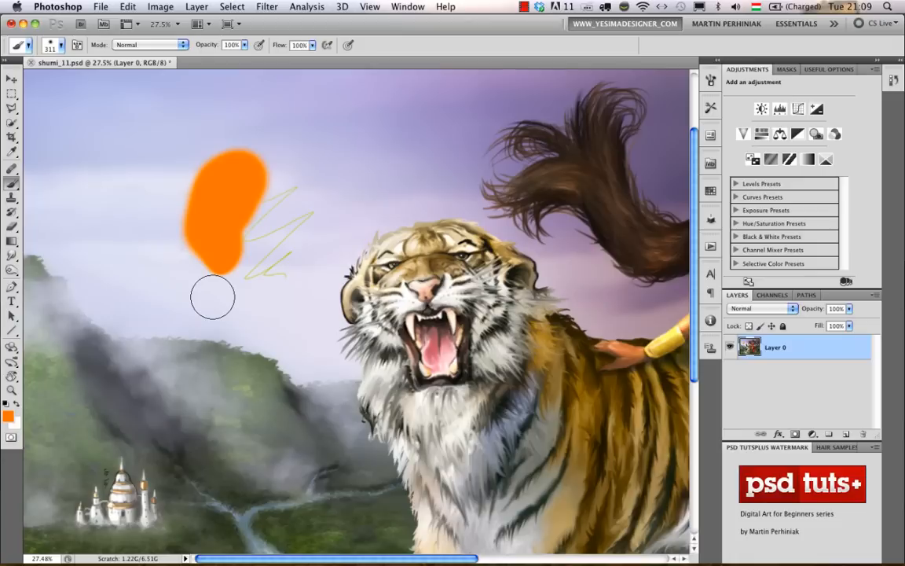
# Step the brush size up to 400 px, down to 175 px, up to at least 700 px, and down to 300 px
pyautogui.press('v')
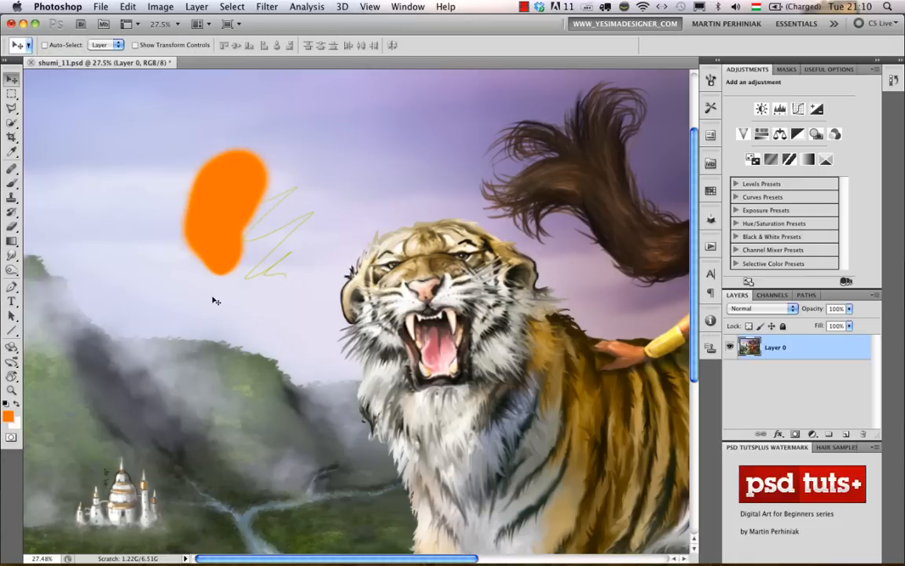
pyautogui.press('b')
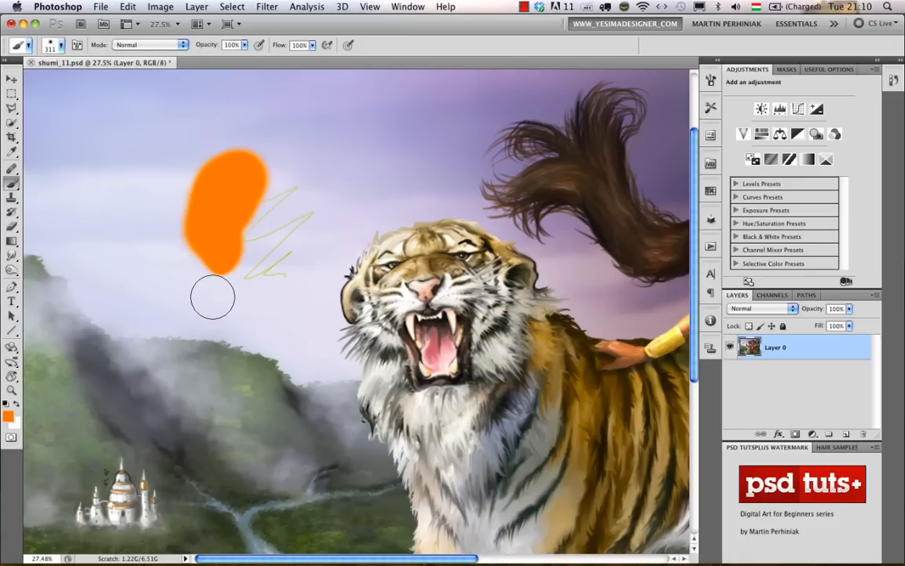
pyautogui.moveTo(246, 166); pyautogui.dragTo(224, 168)
pyautogui.press(']')
pyautogui.press(']')
pyautogui.press(']')
pyautogui.press(']')
pyautogui.press(']')
pyautogui.press(']')
pyautogui.press(']')
pyautogui.press(']')
pyautogui.press(']')
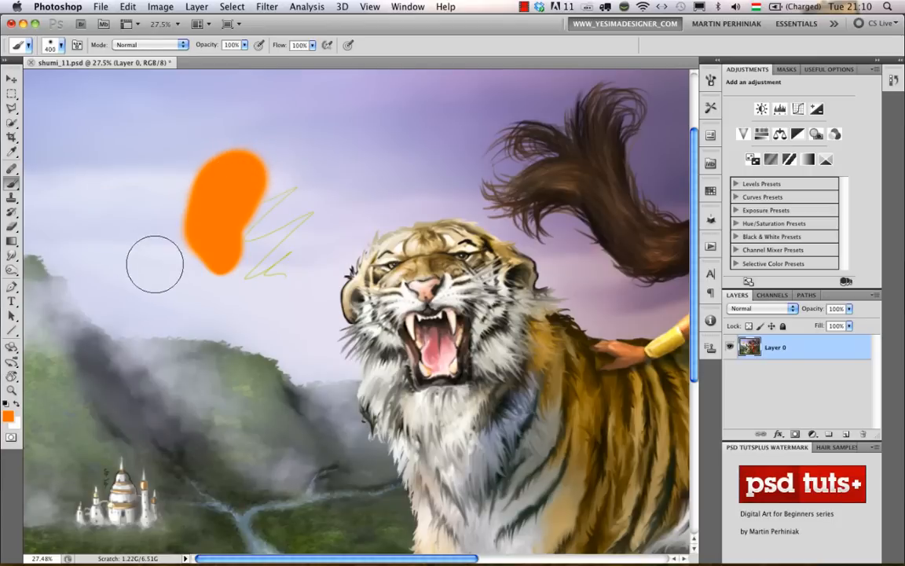
pyautogui.press('[')
pyautogui.press('[')
pyautogui.press('[')
pyautogui.press('[')
pyautogui.press('[')
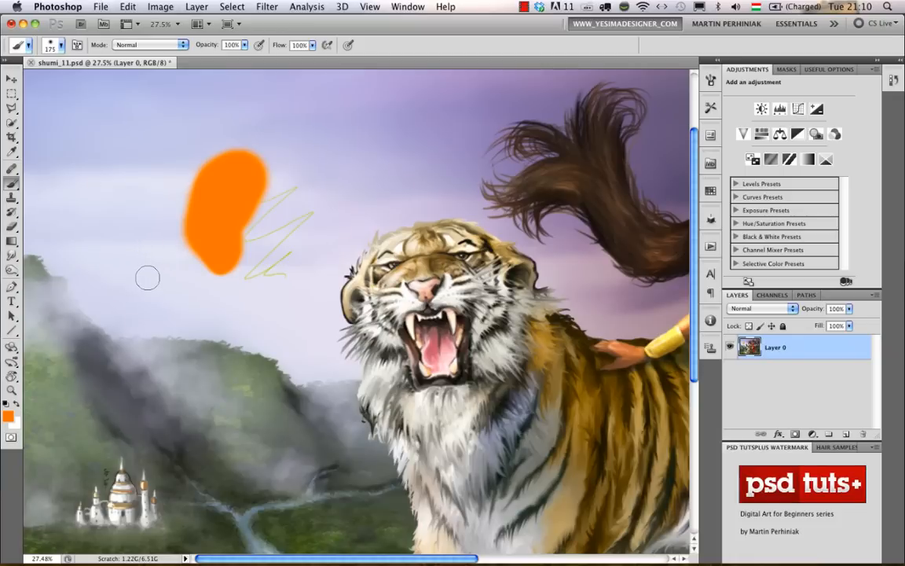
pyautogui.press(']')
pyautogui.press(']')
pyautogui.press(']')
pyautogui.press(']')
pyautogui.press(']')
pyautogui.press(']')
pyautogui.press(']')
pyautogui.press('[')
pyautogui.press('[')
pyautogui.press('[')
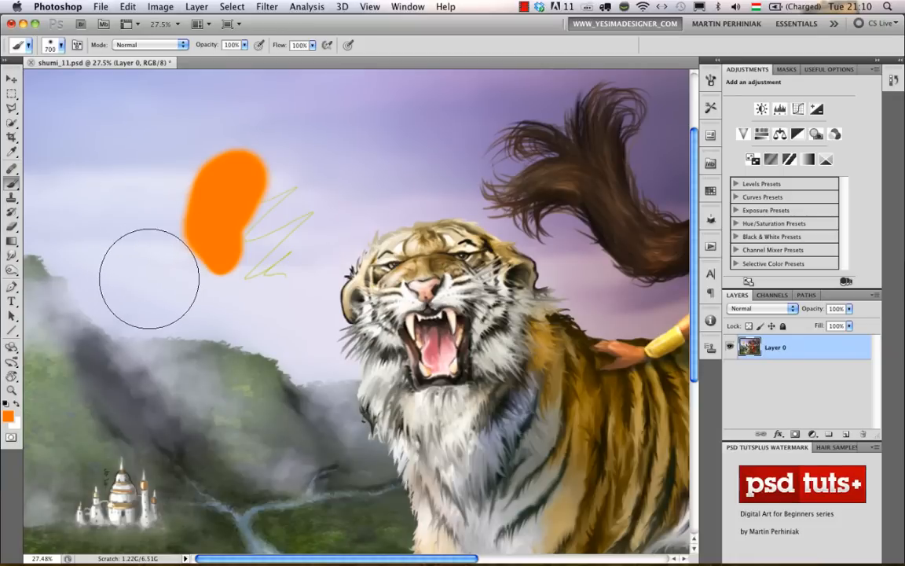
pyautogui.press('[')
pyautogui.press('[')
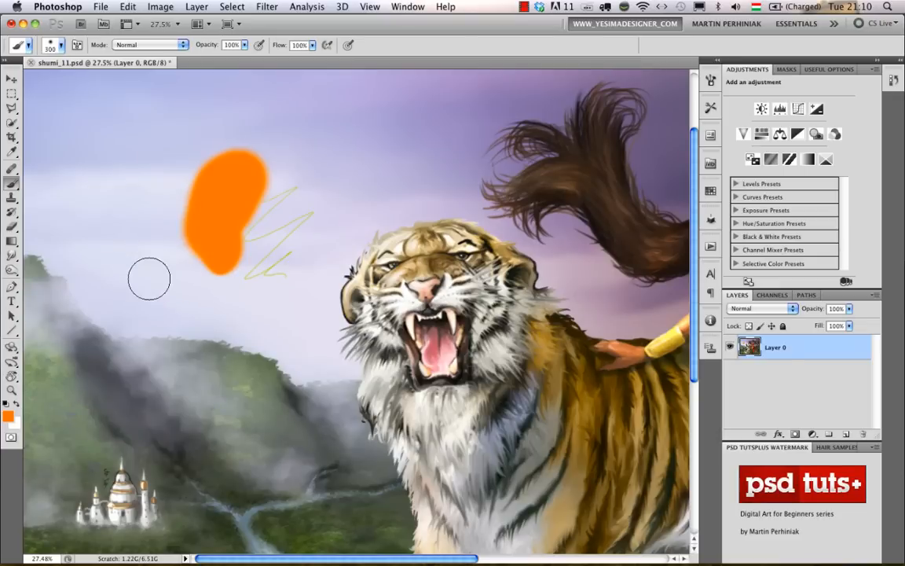
# Cycle forward through the brush presets to a thin one and paint an orange zigzag in the sky beside the orange blob
pyautogui.press('.')
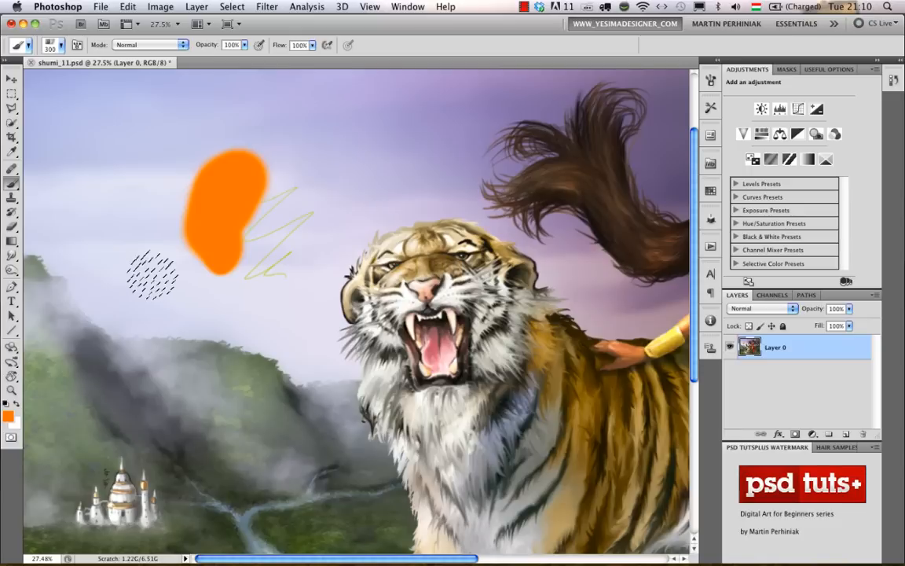
pyautogui.press('.')
pyautogui.press('.')
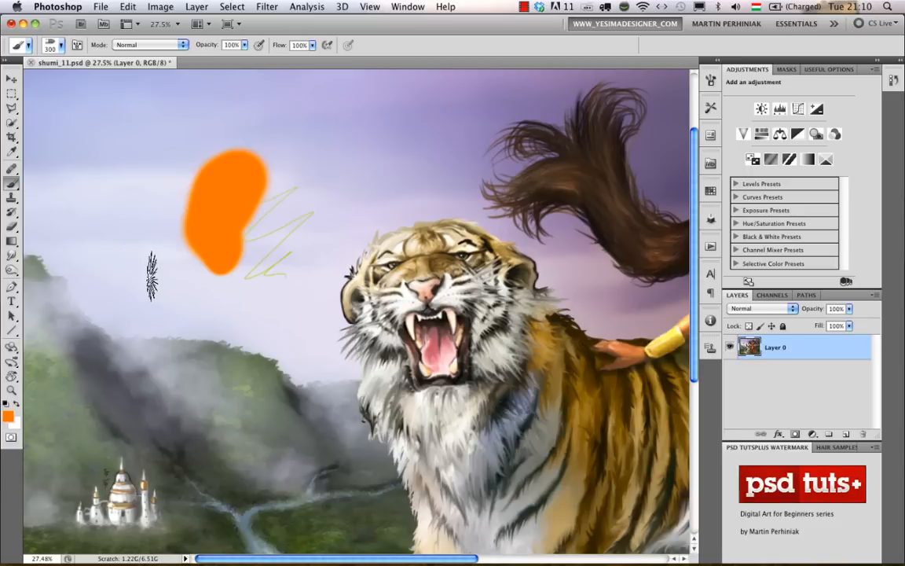
pyautogui.press('.')
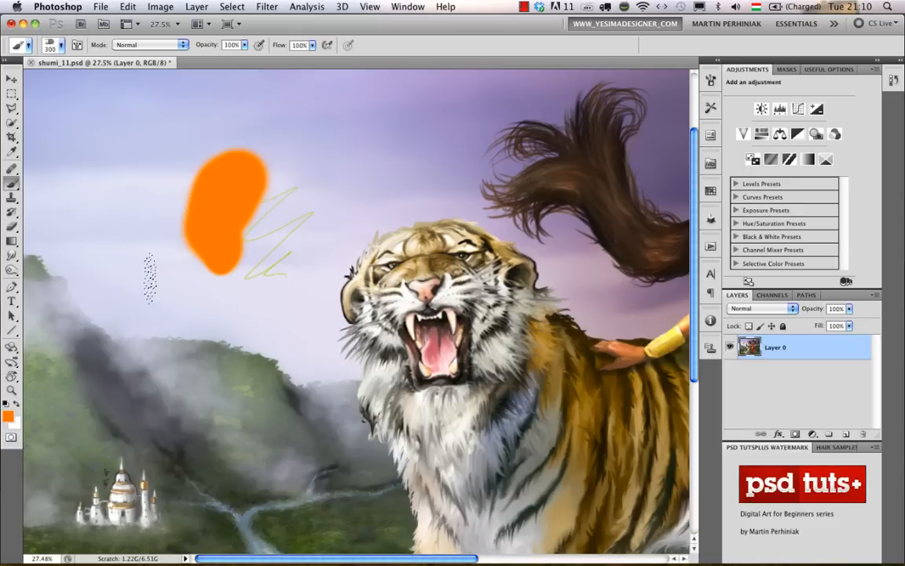
pyautogui.press('.')
pyautogui.press('.')
pyautogui.press('.')
pyautogui.moveTo(82, 173)
pyautogui.mouseDown()
pyautogui.moveTo(105, 199)
pyautogui.moveTo(103, 245)
pyautogui.moveTo(136, 276)
pyautogui.mouseUp()
# Cycle on through the next brush presets and reduce the brush size to 14 px
pyautogui.press('.')
pyautogui.press('.')
pyautogui.press('.')
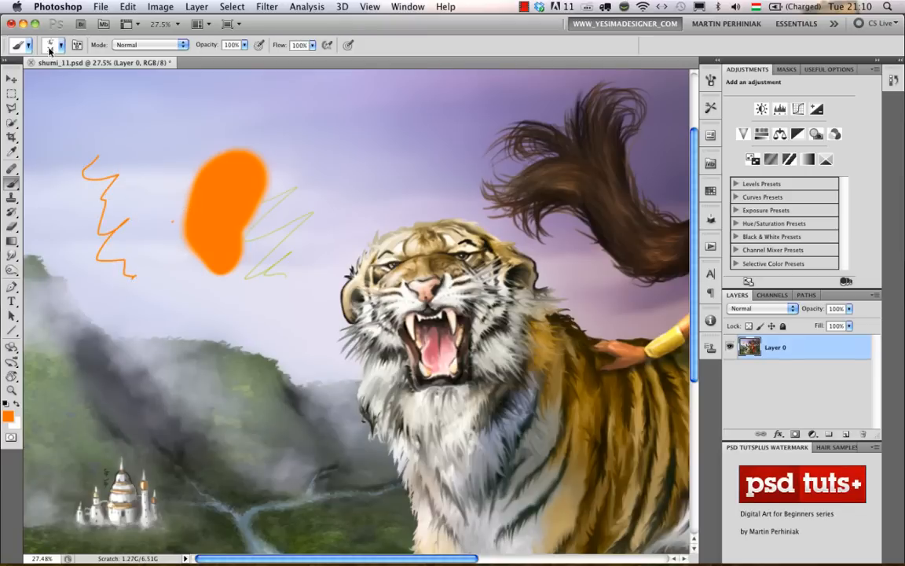
pyautogui.press('[')
pyautogui.press('[')
pyautogui.press('[')
pyautogui.press('[')
pyautogui.press('[')
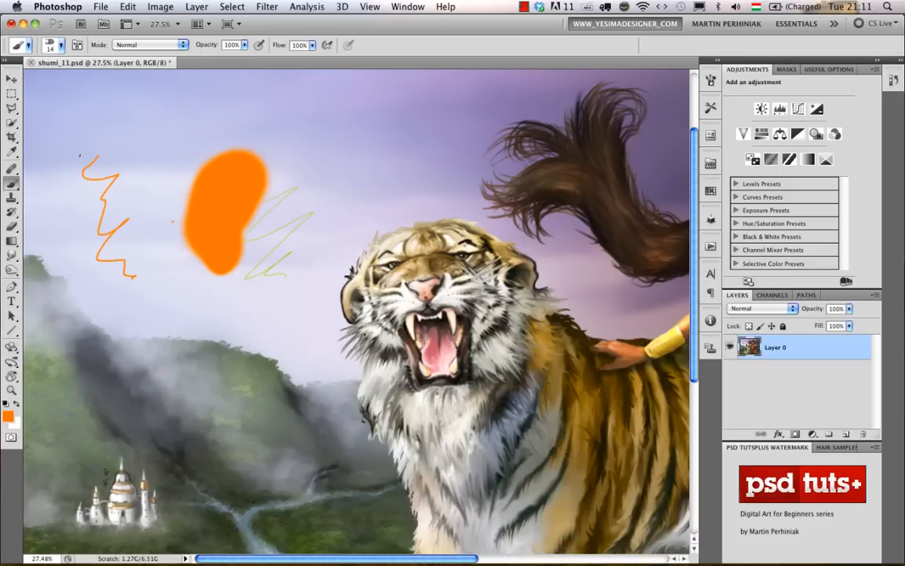
# Fit the whole painting in view, revert it to the shumi_11.jpg history snapshot and switch to the Move tool
pyautogui.press('super+0')
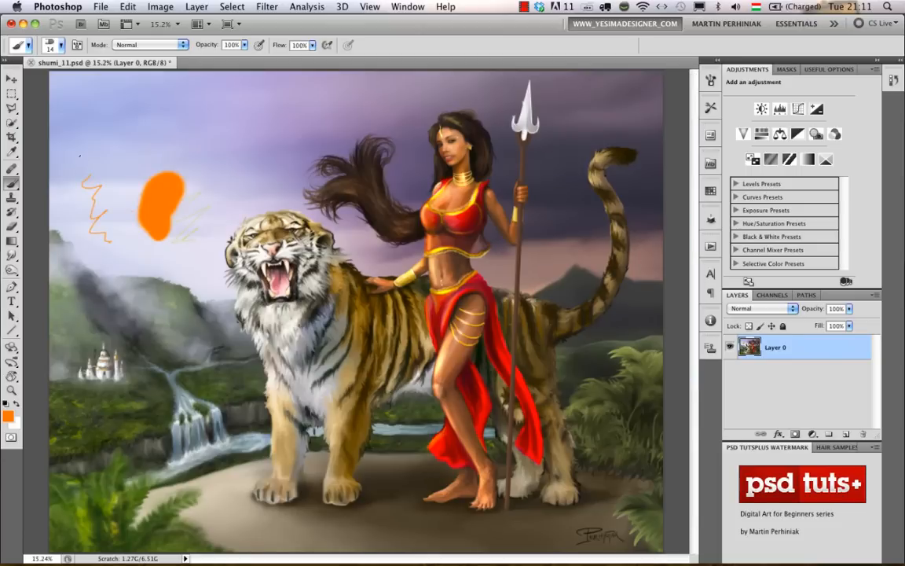
pyautogui.click(893, 80)
pyautogui.click(813, 87)
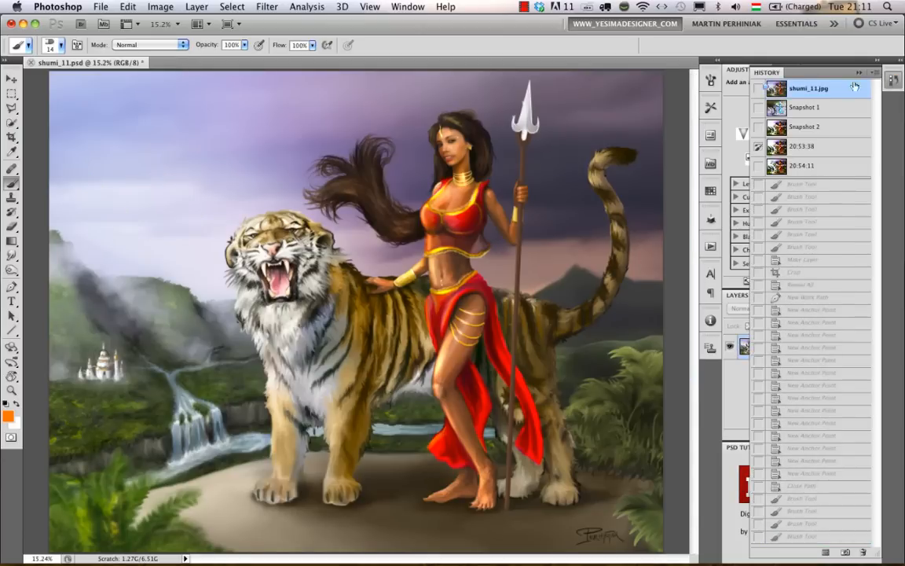
pyautogui.click(894, 80)
pyautogui.press('v')
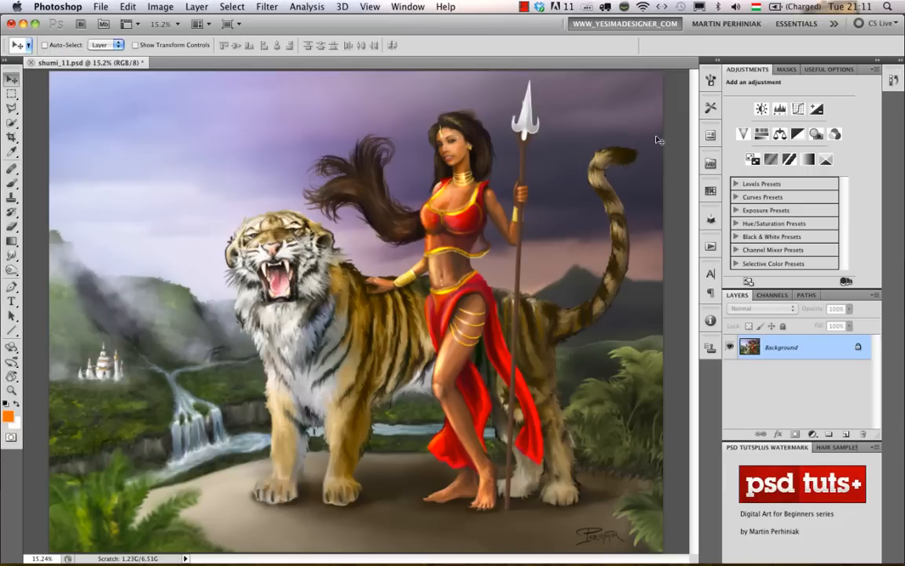